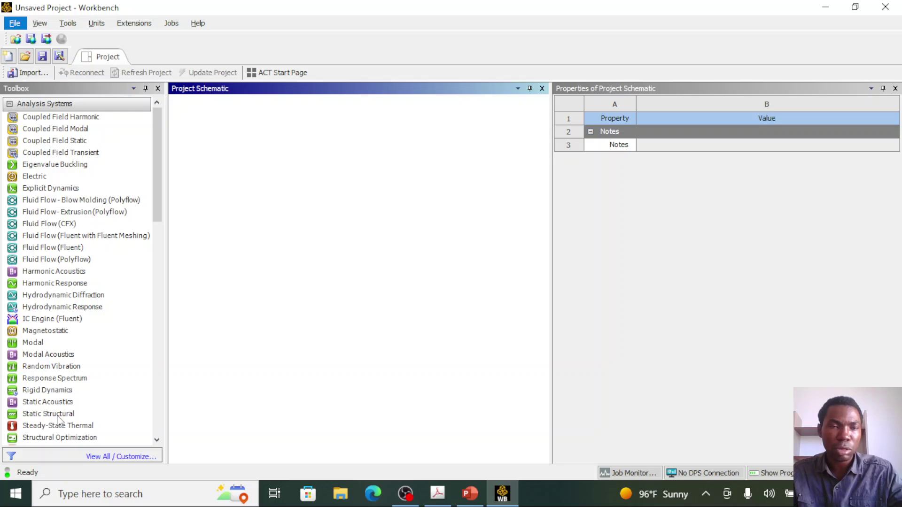
Create a standalone Static Structural system in the project schematic and name it "1-D PROBLEM"
{"action": "left_click_drag", "start_coordinate": [57, 415], "coordinate": [256, 159]}
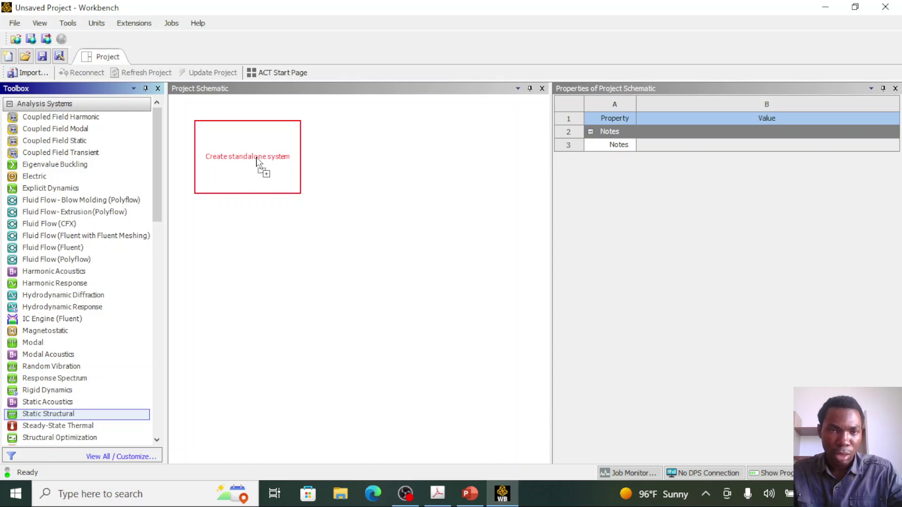
{"action": "left_click_drag", "start_coordinate": [256, 160], "coordinate": [256, 163]}
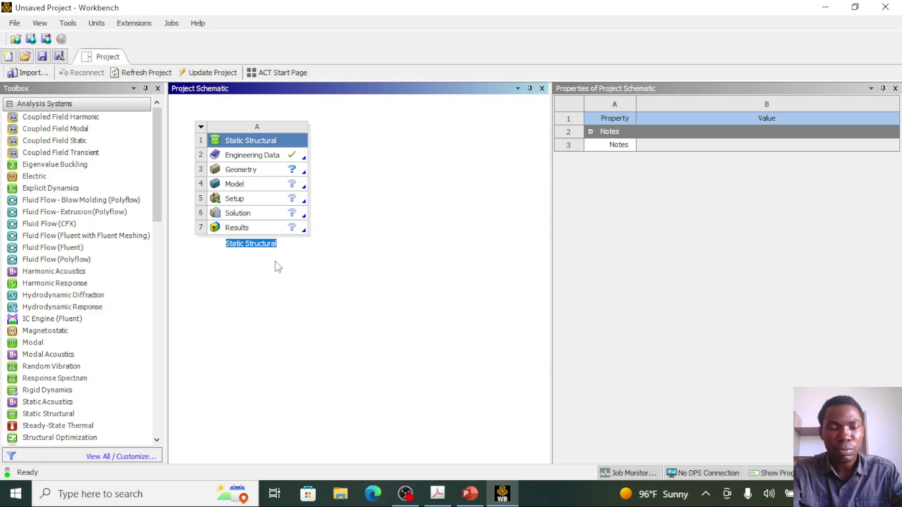
{"action": "type", "text": "1"}
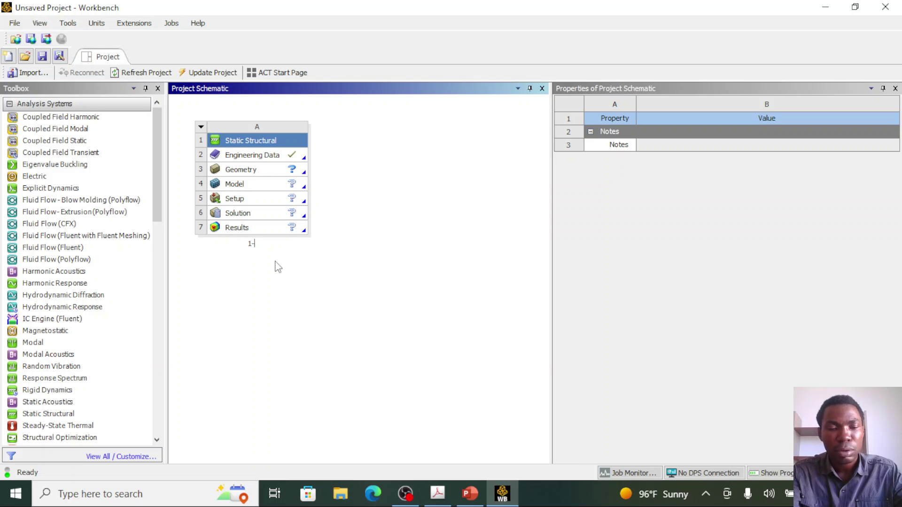
{"action": "type", "text": "-d"}
{"action": "key", "text": "BackSpace"}
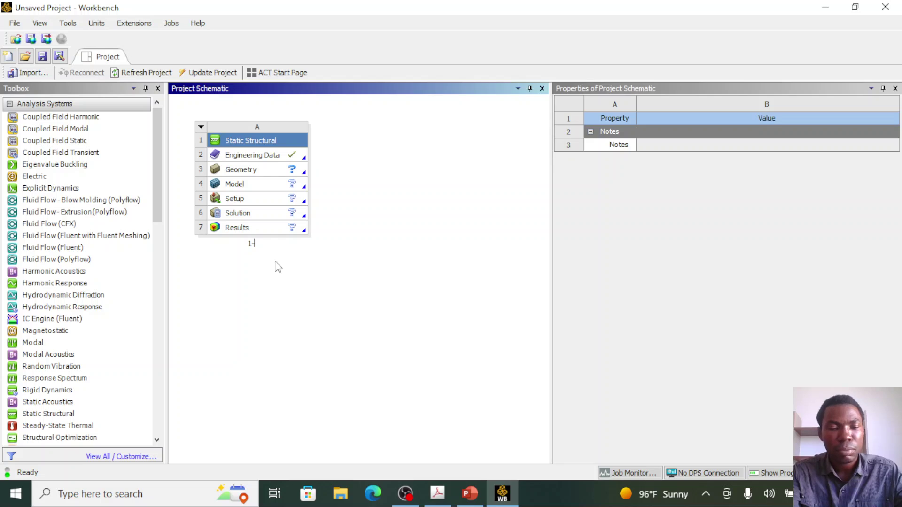
{"action": "type", "text": "D P"}
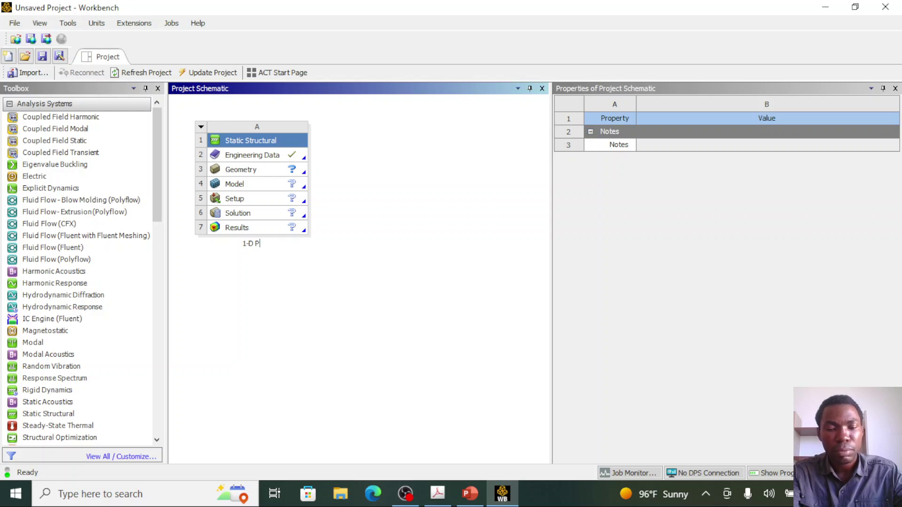
{"action": "type", "text": "ROBLEM"}
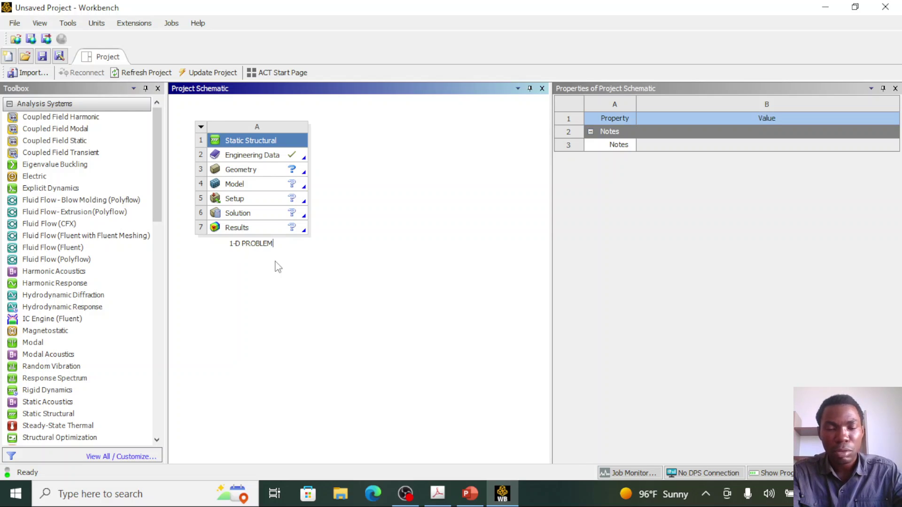
{"action": "key", "text": "Return"}
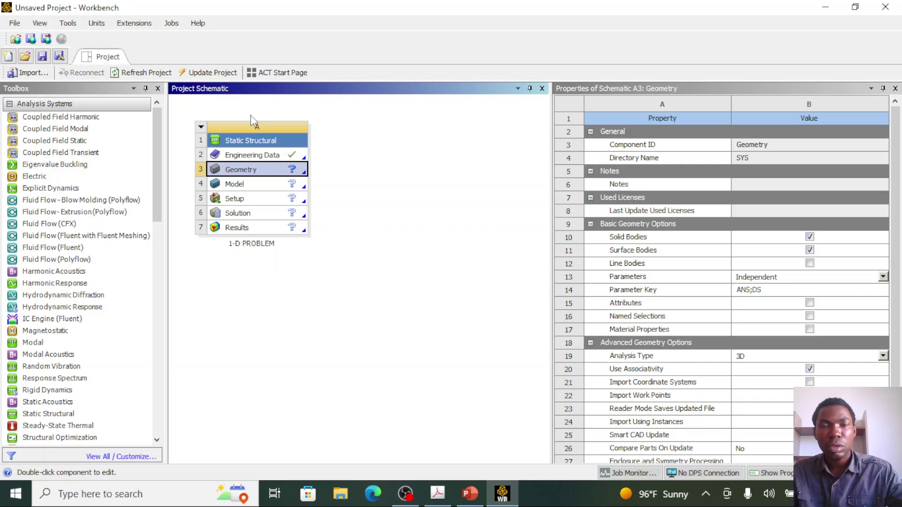
Look through the properties of the Static Structural system's component cells, from Engineering Data down to Results
{"action": "left_click", "coordinate": [243, 157]}
{"action": "left_click", "coordinate": [250, 172]}
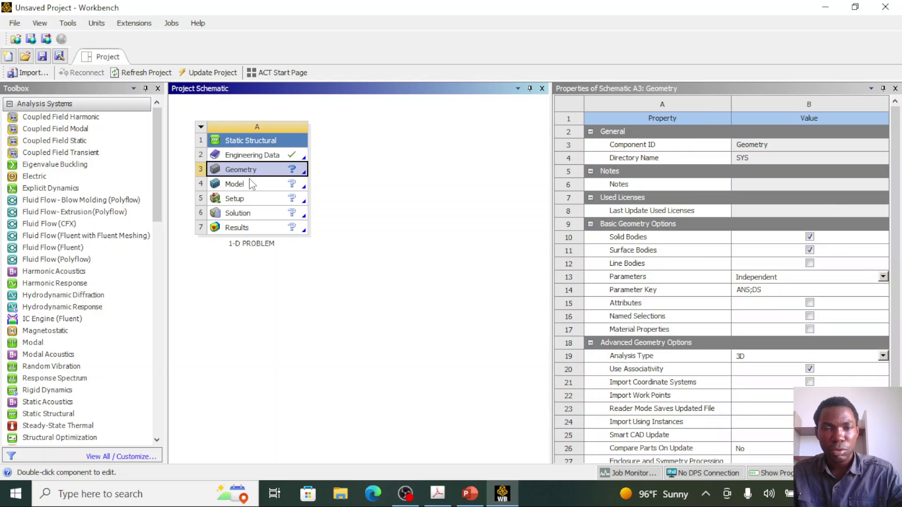
{"action": "left_click", "coordinate": [254, 187]}
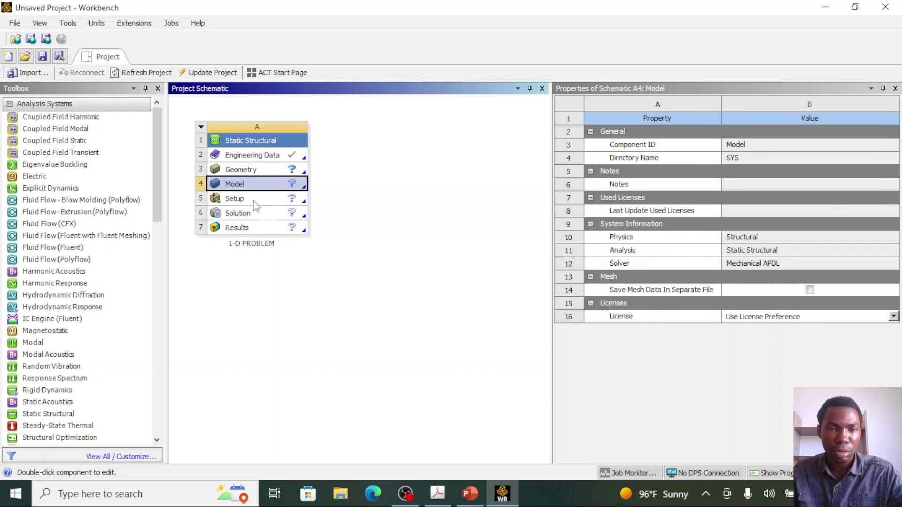
{"action": "left_click", "coordinate": [256, 202]}
{"action": "left_click", "coordinate": [259, 217]}
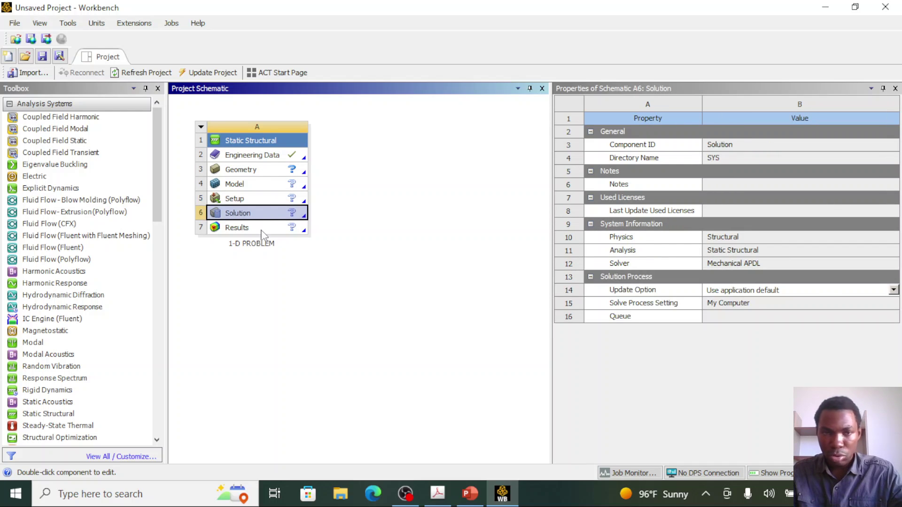
{"action": "left_click", "coordinate": [261, 229]}
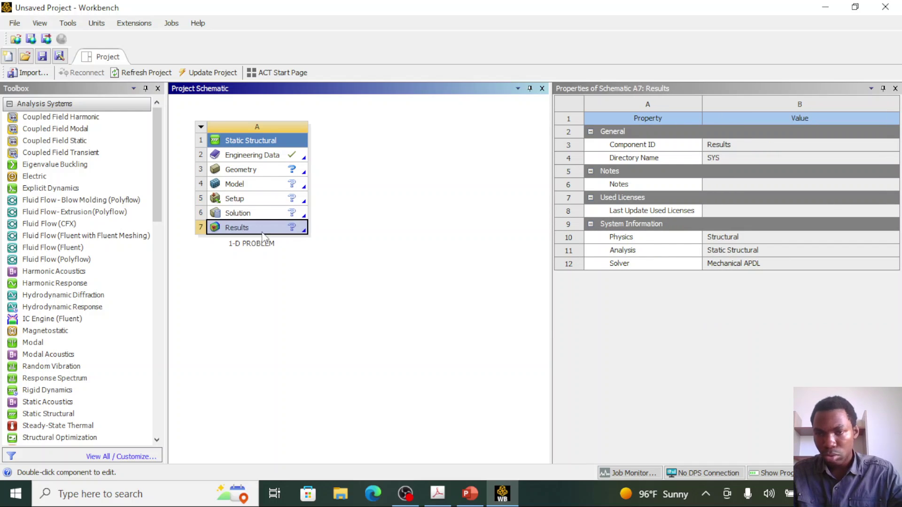
Open the system's Engineering Data and add a new material named "Steel"
{"action": "left_click", "coordinate": [264, 159]}
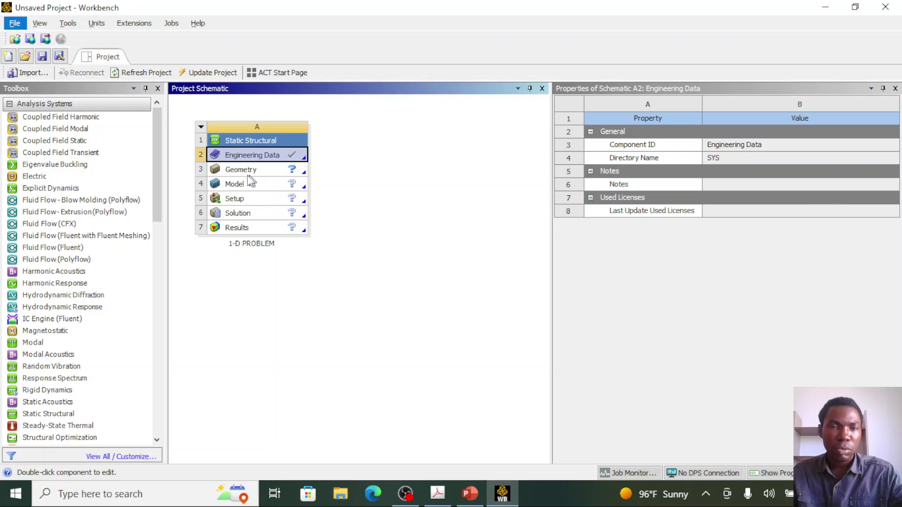
{"action": "double_click", "coordinate": [269, 156]}
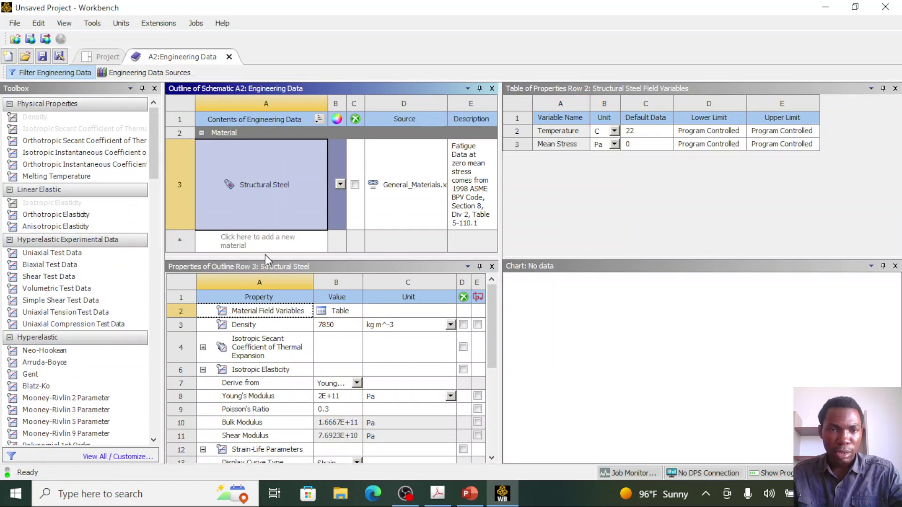
{"action": "left_click", "coordinate": [268, 244]}
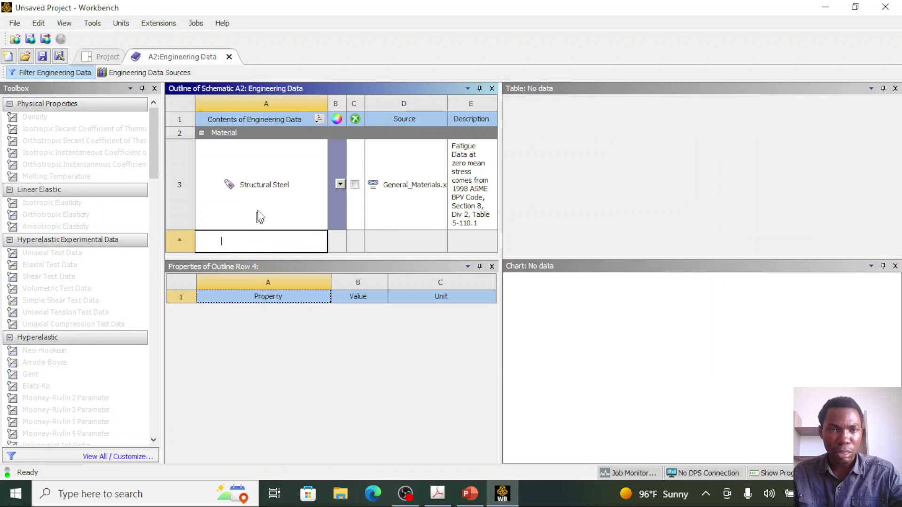
{"action": "left_click", "coordinate": [180, 238]}
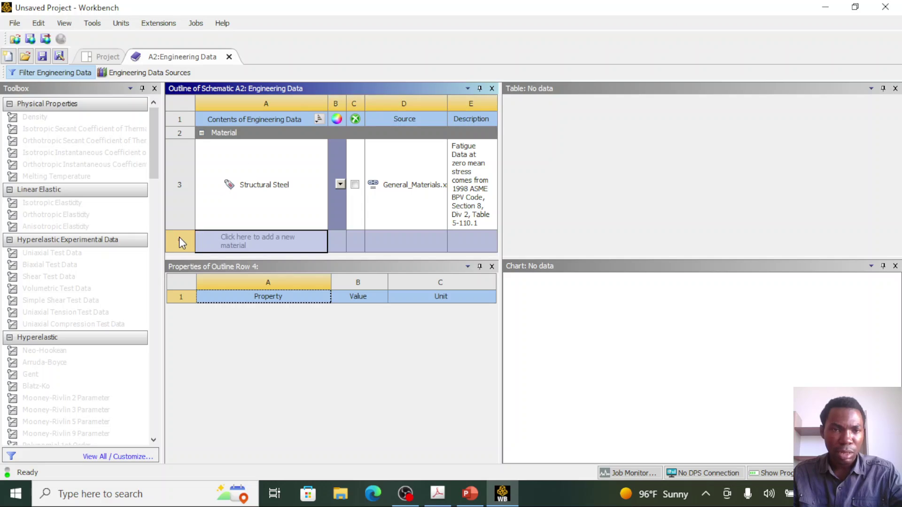
{"action": "left_click", "coordinate": [250, 244]}
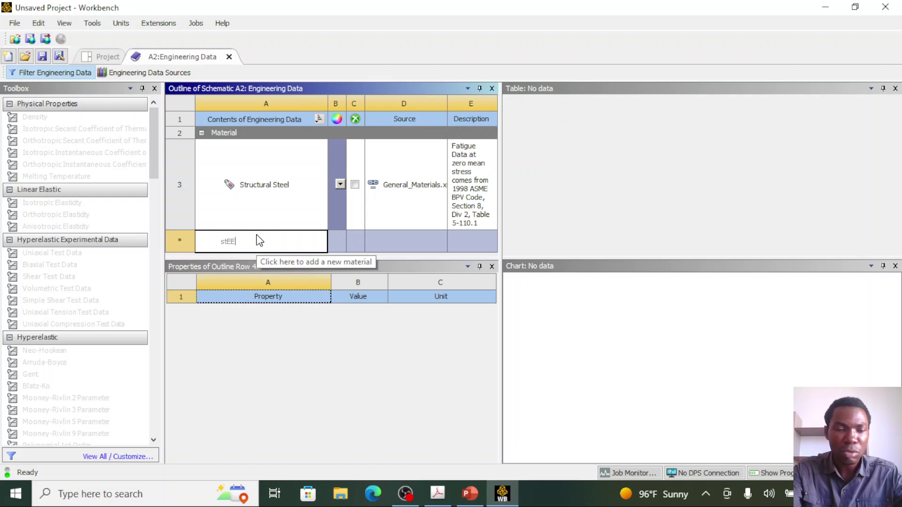
{"action": "key", "text": "BackSpace"}
{"action": "key", "text": "BackSpace"}
{"action": "key", "text": "BackSpace"}
{"action": "key", "text": "BackSpace"}
{"action": "type", "text": "S"}
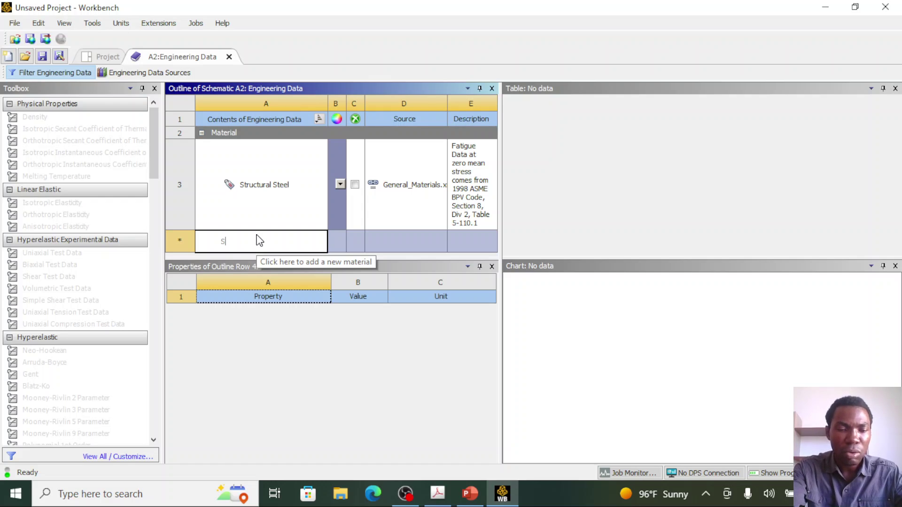
{"action": "type", "text": "teel"}
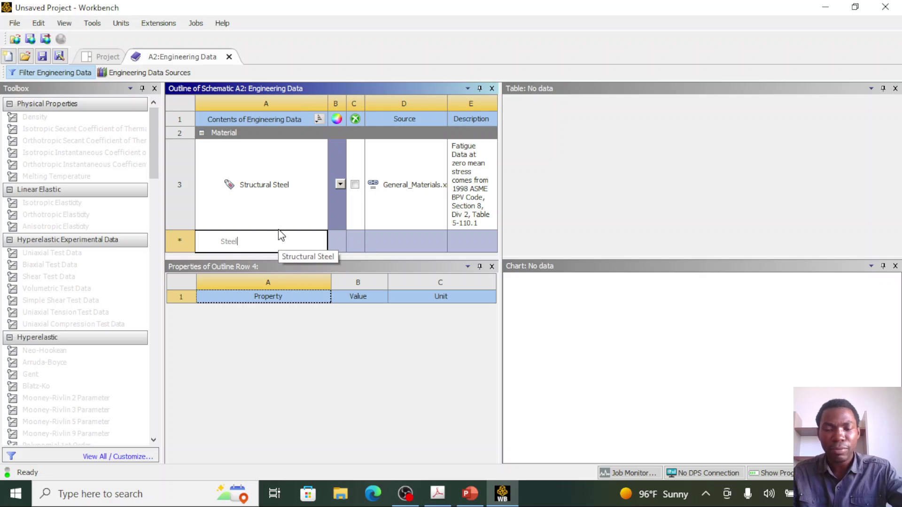
{"action": "key", "text": "Return"}
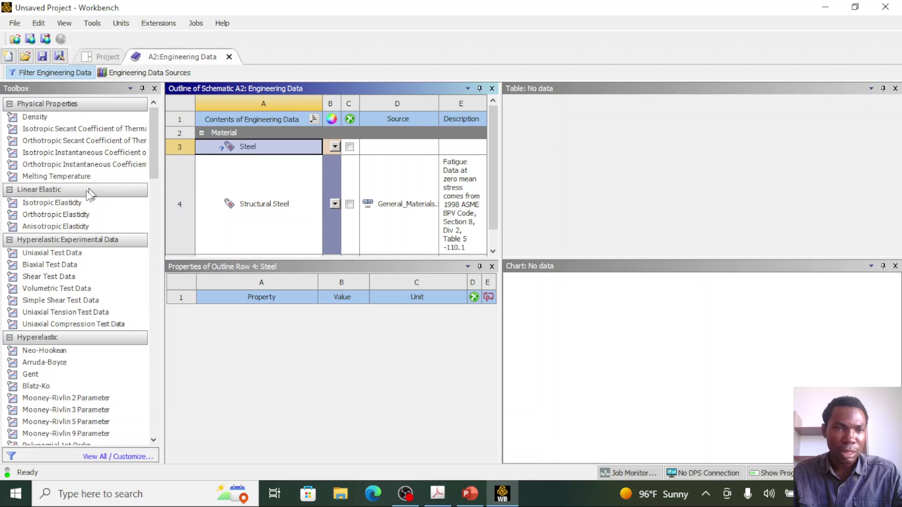
Assign the Isotropic Elasticity property to the new Steel material
{"action": "left_click", "coordinate": [56, 207]}
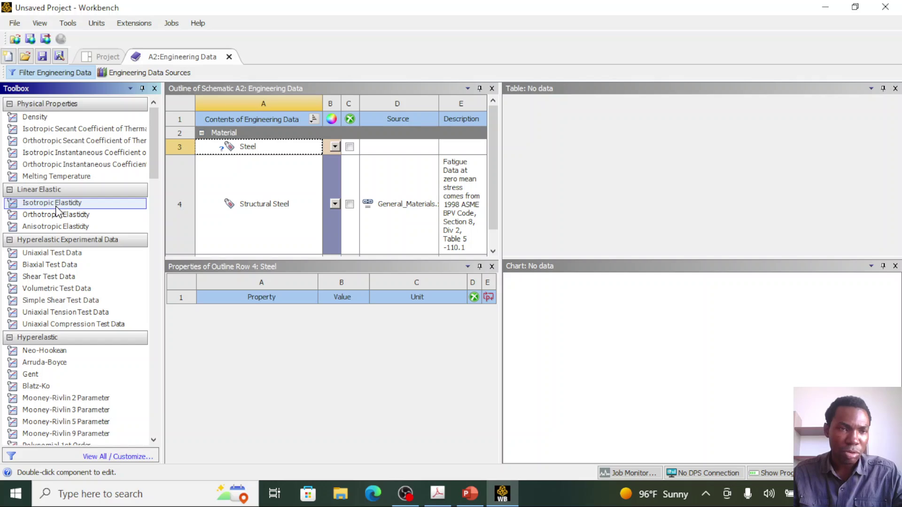
{"action": "left_click_drag", "start_coordinate": [56, 208], "coordinate": [250, 150]}
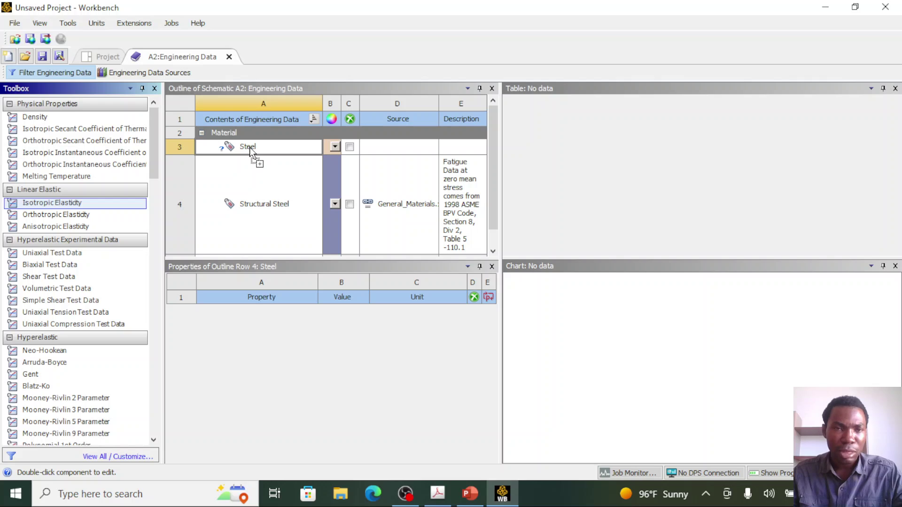
{"action": "left_click_drag", "start_coordinate": [250, 150], "coordinate": [251, 148]}
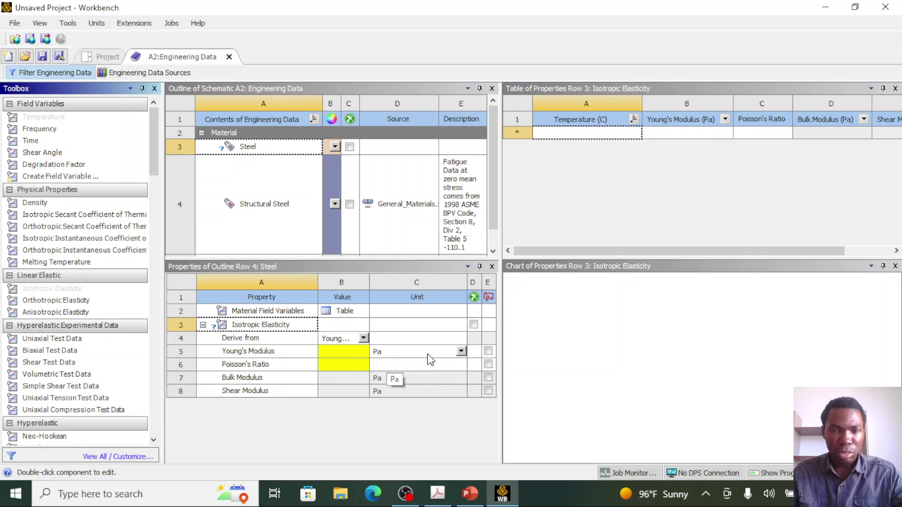
Set Steel's Young's Modulus to 200 GPa and Poisson's Ratio to 0.3, and close Engineering Data
{"action": "left_click", "coordinate": [460, 352]}
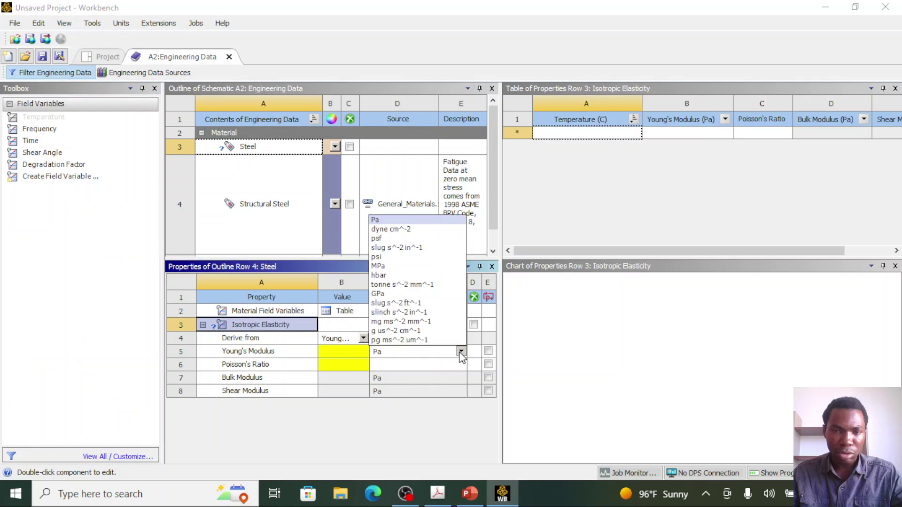
{"action": "left_click", "coordinate": [412, 294]}
{"action": "left_click", "coordinate": [345, 353]}
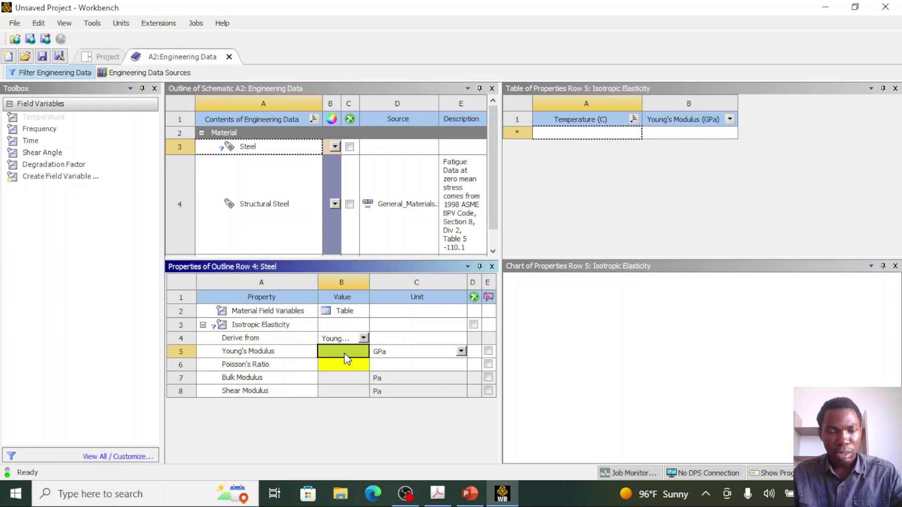
{"action": "type", "text": "200"}
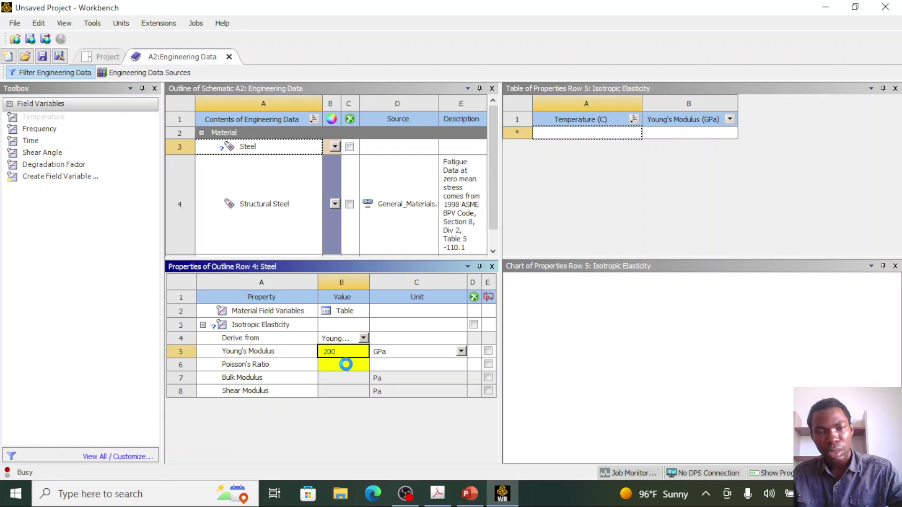
{"action": "left_click", "coordinate": [346, 364]}
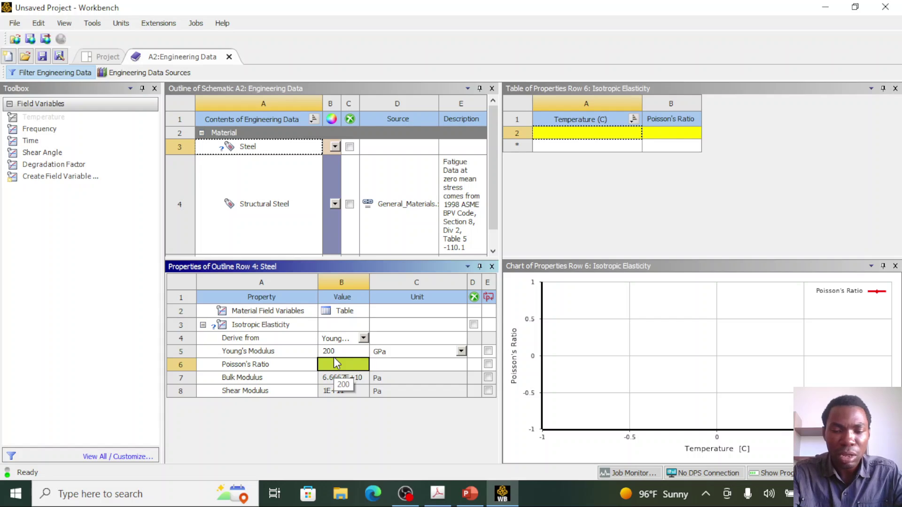
{"action": "type", "text": "0.3"}
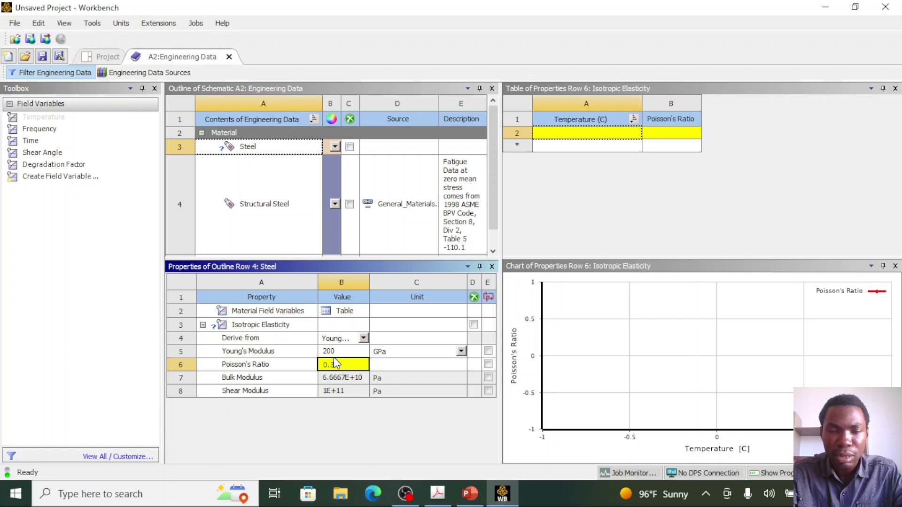
{"action": "key", "text": "Return"}
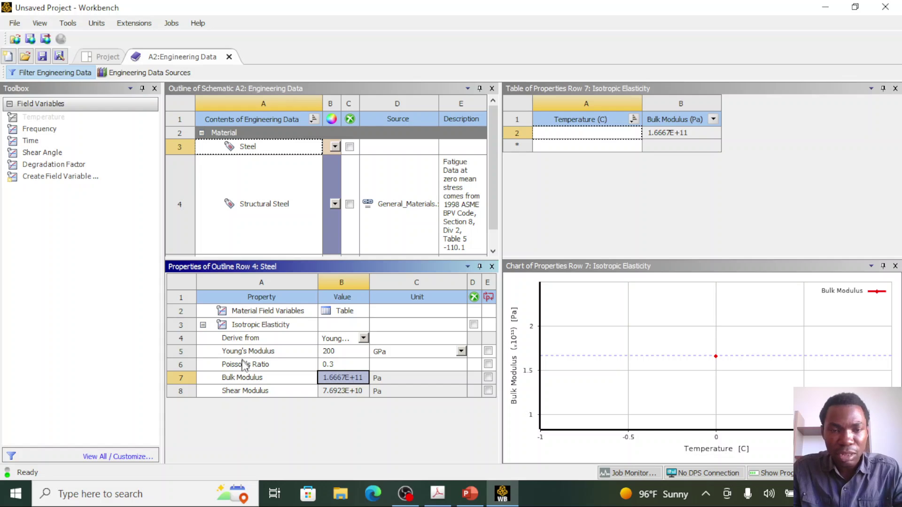
{"action": "left_click", "coordinate": [229, 57]}
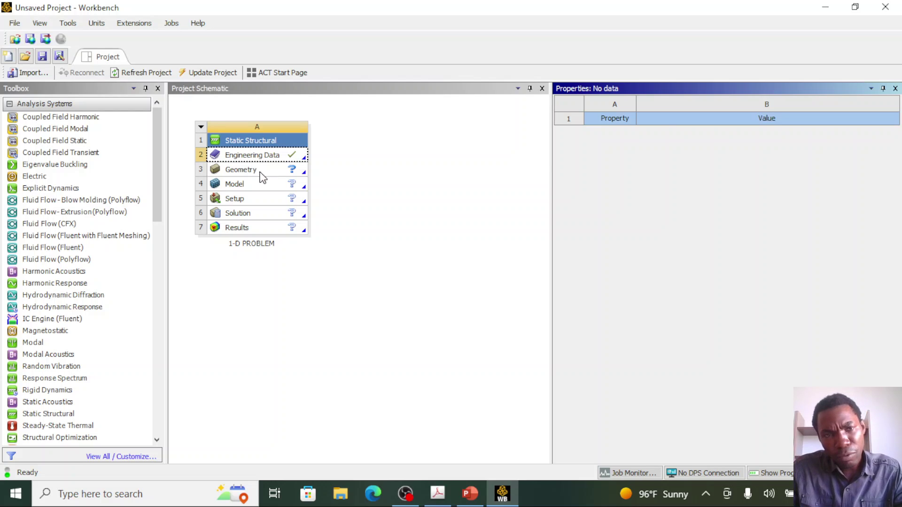
Choose 3D as the Analysis Type in the Geometry cell's advanced geometry options
{"action": "left_click", "coordinate": [261, 172]}
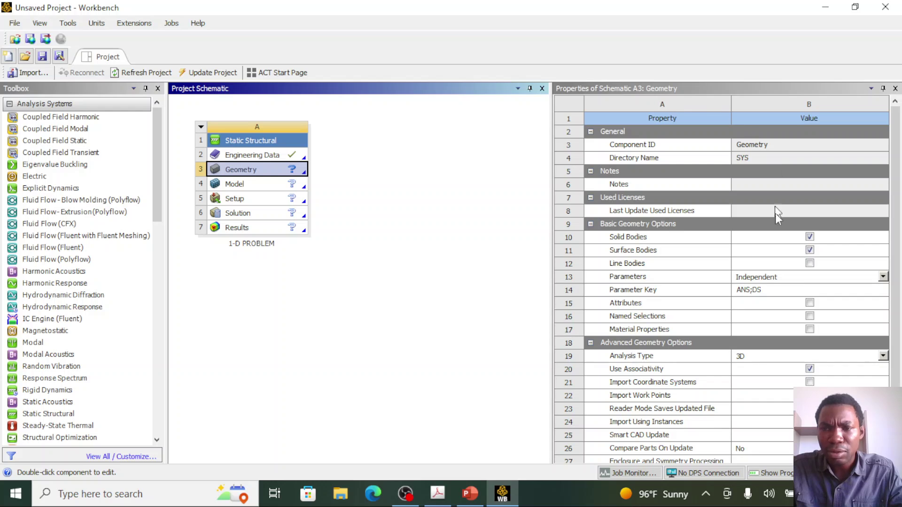
{"action": "scroll", "coordinate": [790, 278], "scroll_direction": "down", "scroll_amount": 2}
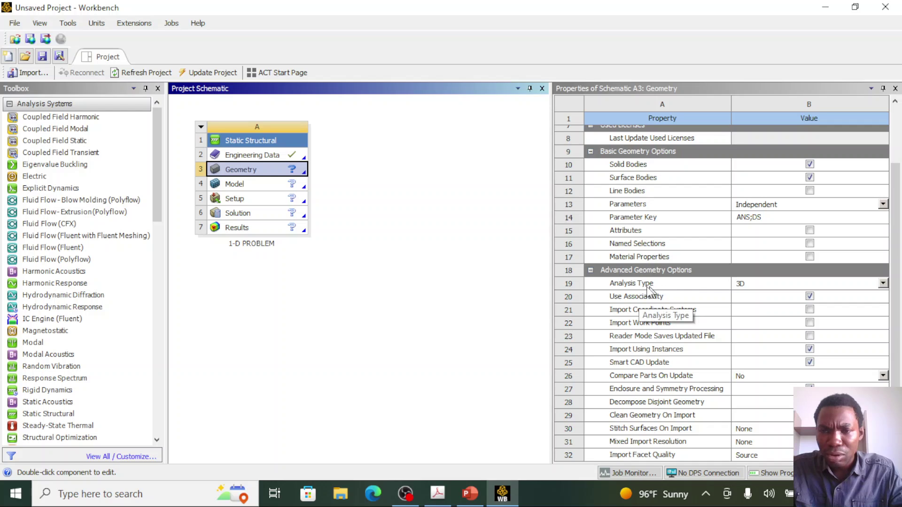
{"action": "left_click", "coordinate": [884, 284]}
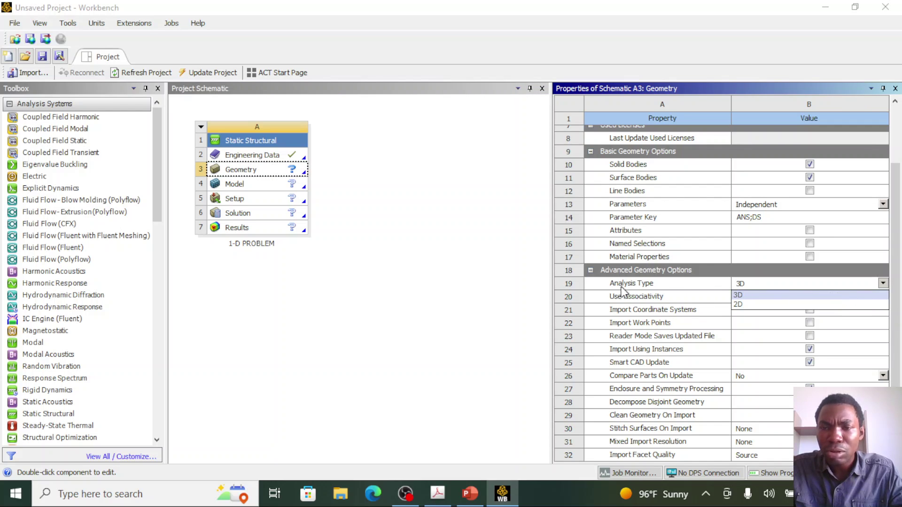
{"action": "left_click", "coordinate": [744, 299]}
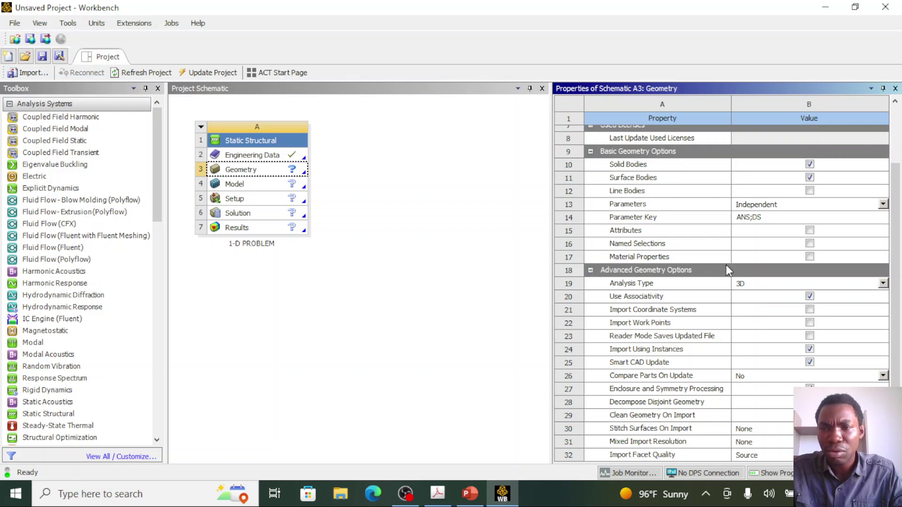
Enable Line Bodies in the Geometry cell's basic geometry options
{"action": "scroll", "coordinate": [733, 254], "scroll_direction": "up", "scroll_amount": 1}
{"action": "scroll", "coordinate": [726, 235], "scroll_direction": "up", "scroll_amount": 1}
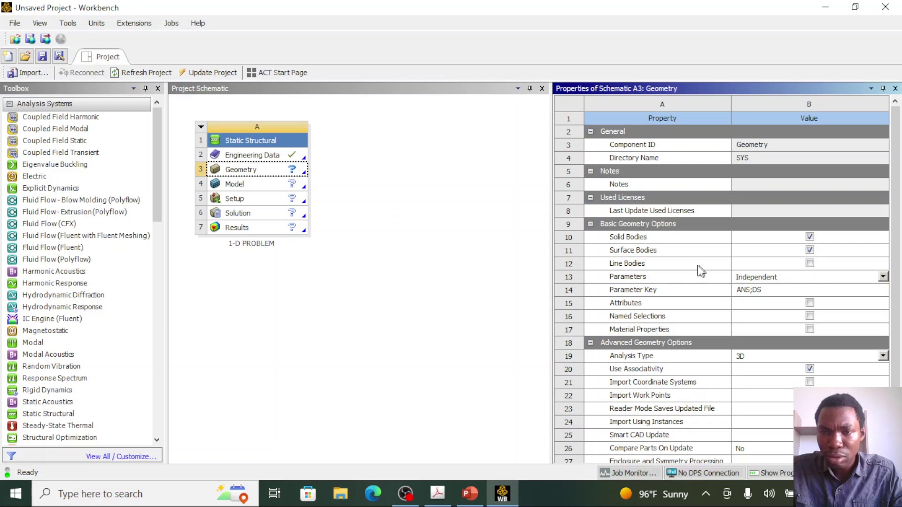
{"action": "left_click", "coordinate": [574, 268]}
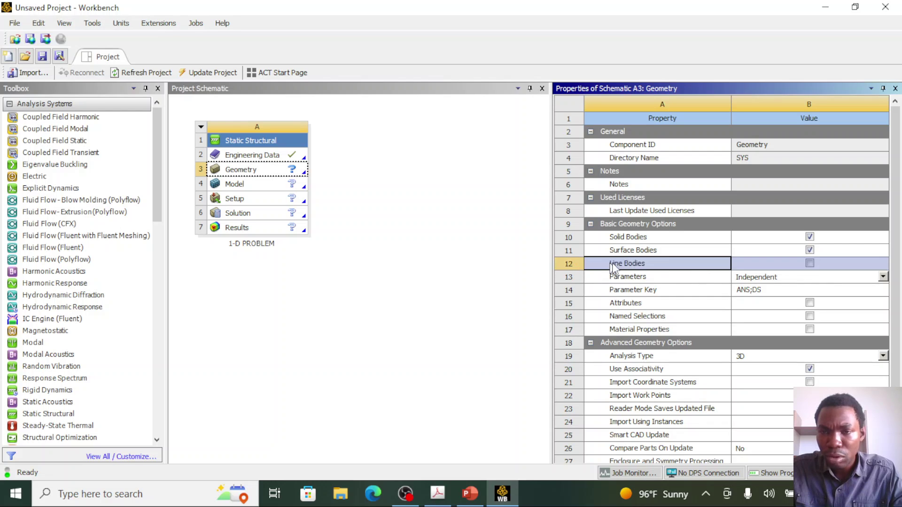
{"action": "left_click", "coordinate": [810, 263]}
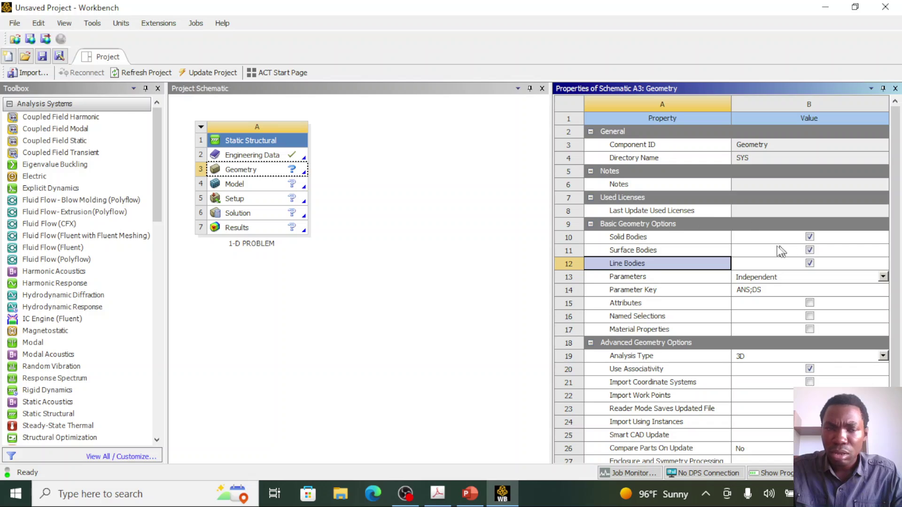
Create a new SpaceClaim geometry for the Static Structural system's Geometry cell and switch to the SpaceClaim window
{"action": "left_click", "coordinate": [257, 171]}
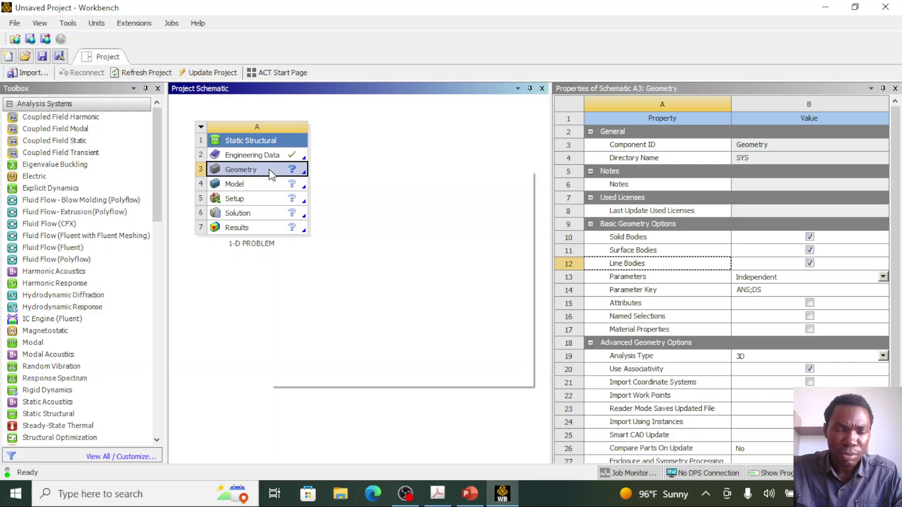
{"action": "right_click", "coordinate": [271, 174]}
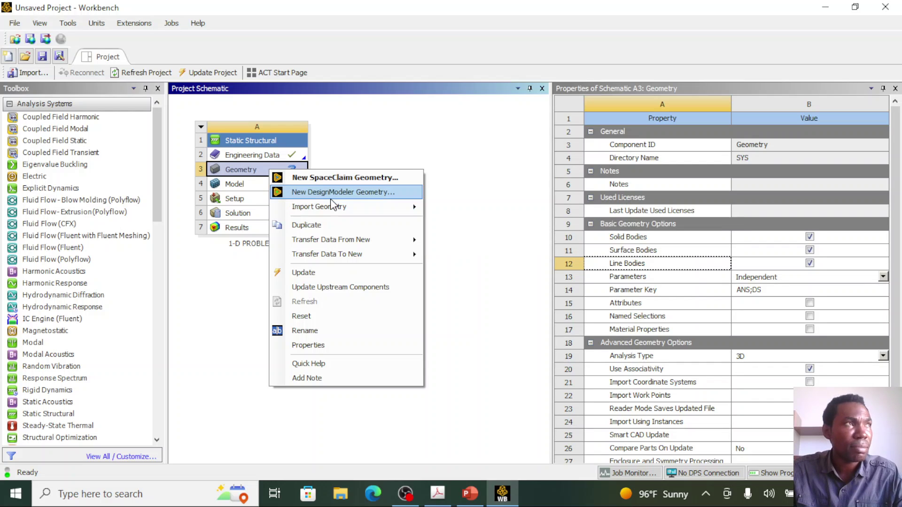
{"action": "mouse_move", "coordinate": [334, 202]}
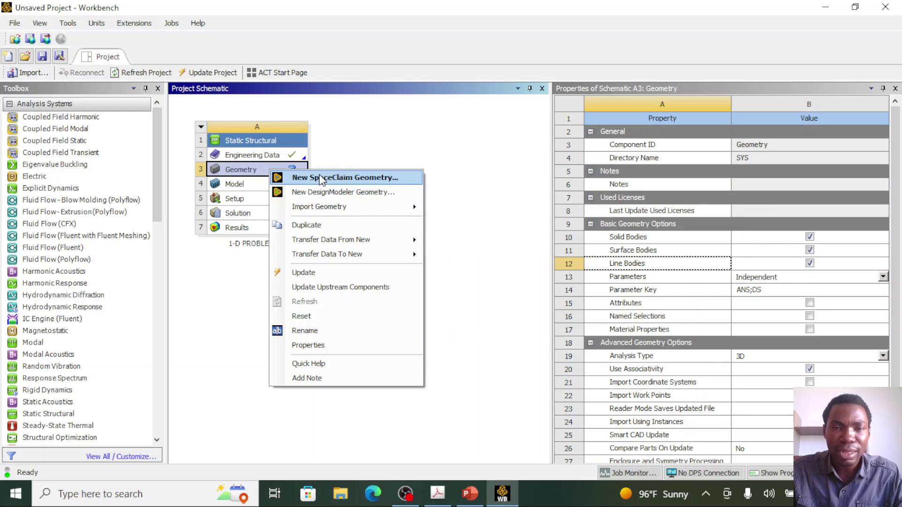
{"action": "left_click", "coordinate": [352, 178]}
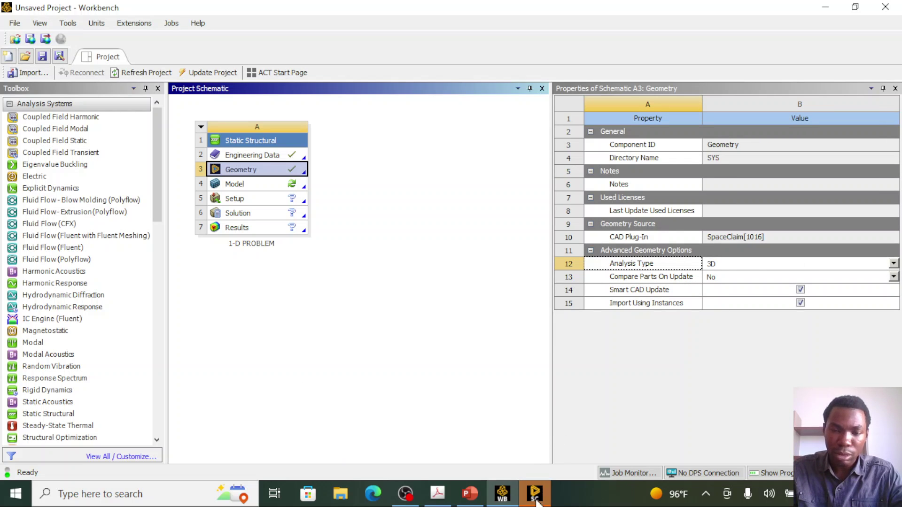
{"action": "mouse_move", "coordinate": [537, 502]}
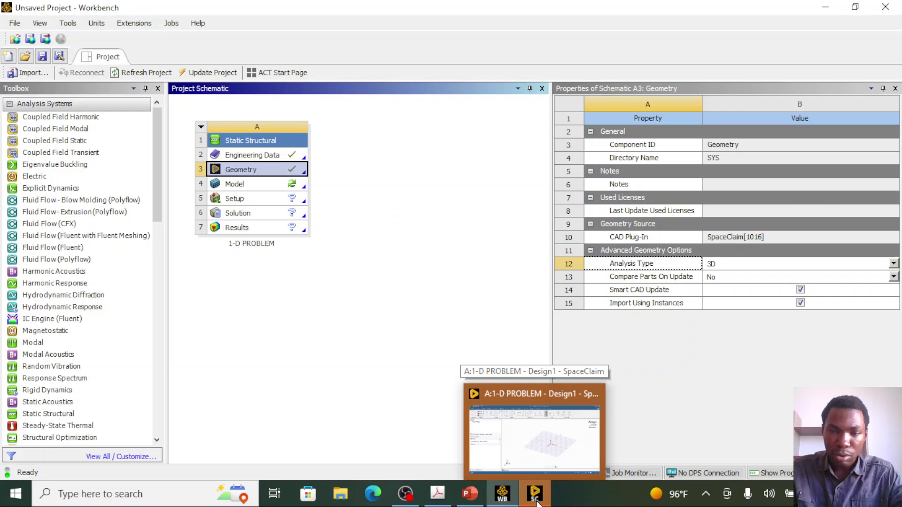
{"action": "left_click", "coordinate": [537, 502]}
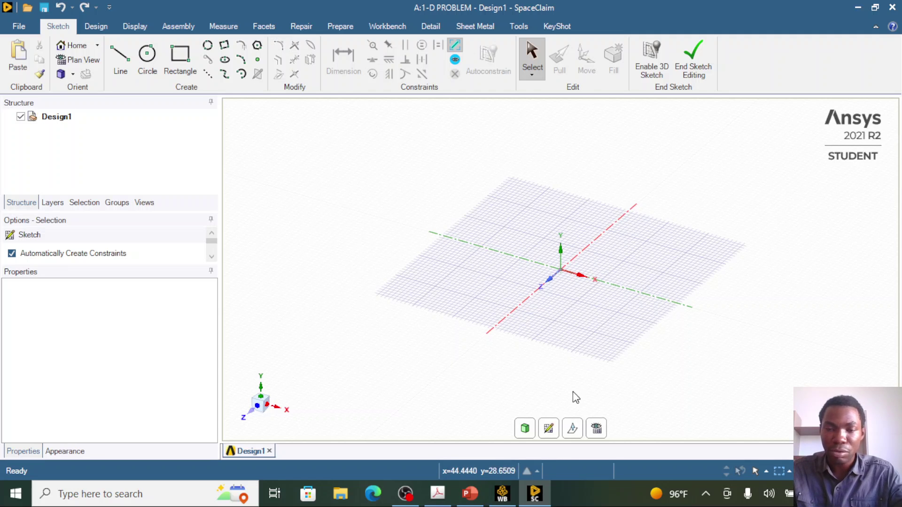
Move the sketch grid to the vertical XY plane through the origin and show it in plan view
{"action": "left_click", "coordinate": [551, 432]}
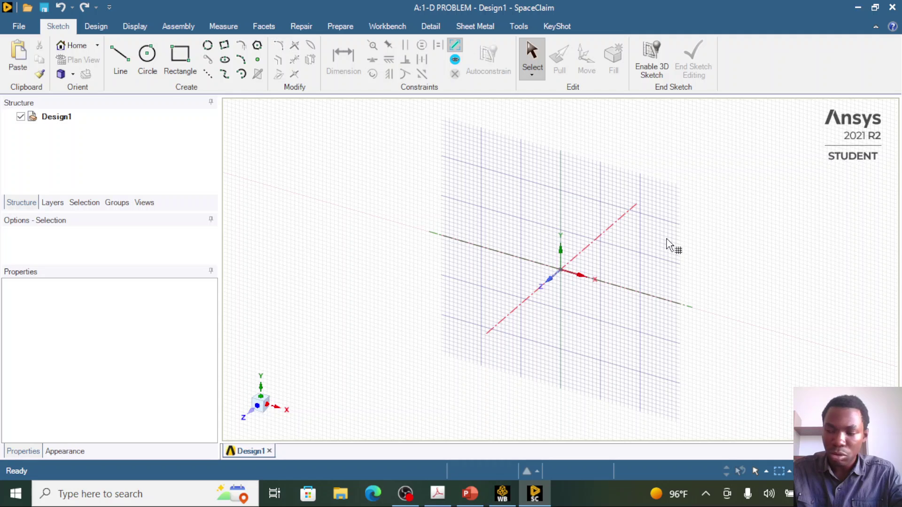
{"action": "left_click", "coordinate": [667, 244]}
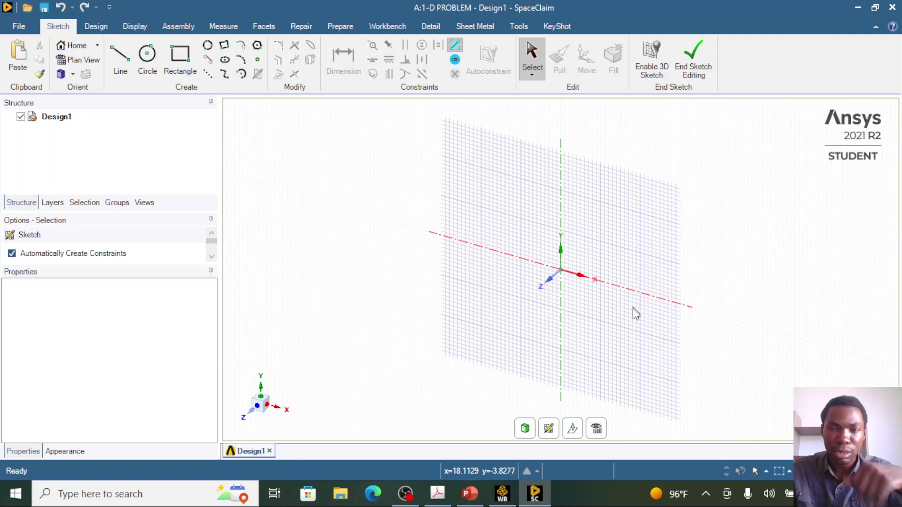
{"action": "left_click", "coordinate": [597, 429]}
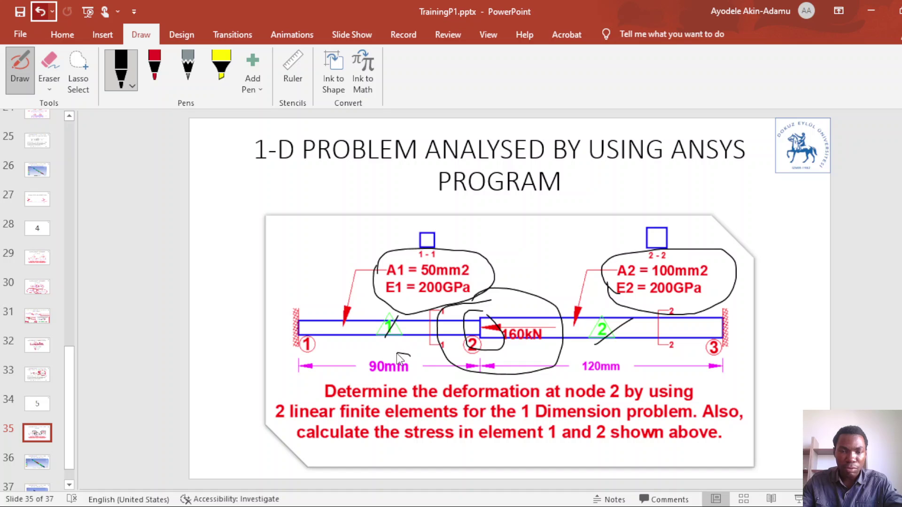
On the PowerPoint problem slide, circle in ink the 90mm and 120mm lengths and the 50mm2 and 100mm2 areas
{"action": "left_click_drag", "start_coordinate": [351, 363], "coordinate": [415, 387]}
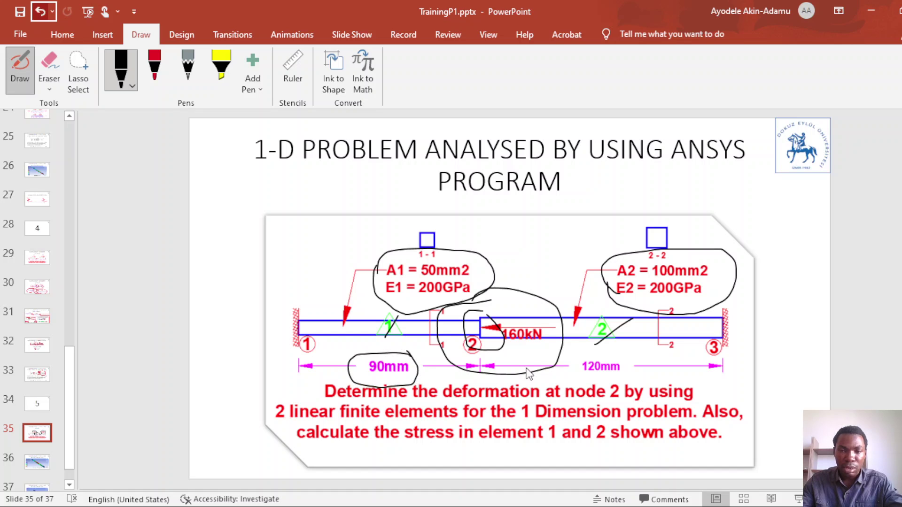
{"action": "mouse_move", "coordinate": [577, 373]}
{"action": "left_mouse_down"}
{"action": "mouse_move", "coordinate": [629, 393]}
{"action": "mouse_move", "coordinate": [627, 357]}
{"action": "mouse_move", "coordinate": [596, 346]}
{"action": "left_mouse_up"}
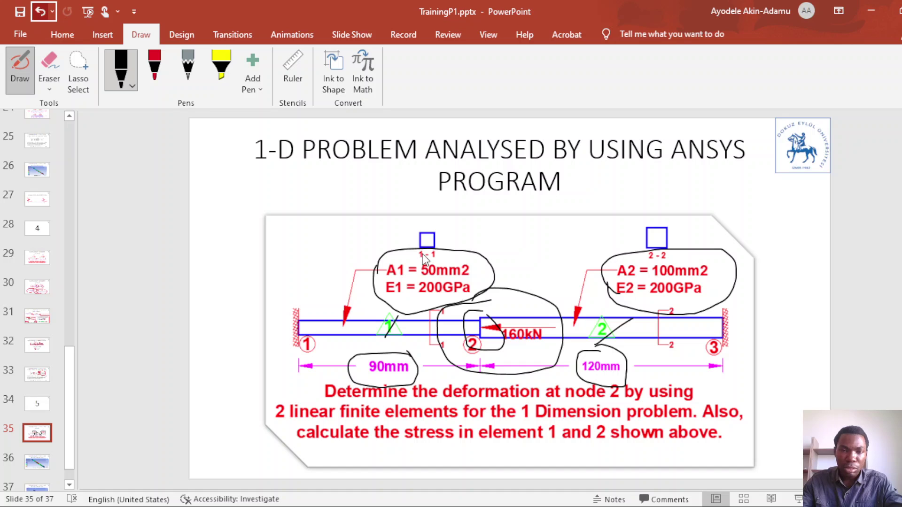
{"action": "left_click_drag", "start_coordinate": [421, 256], "coordinate": [414, 277]}
{"action": "mouse_move", "coordinate": [464, 291]}
{"action": "left_mouse_down"}
{"action": "mouse_move", "coordinate": [487, 275]}
{"action": "mouse_move", "coordinate": [435, 252]}
{"action": "mouse_move", "coordinate": [412, 258]}
{"action": "left_mouse_up"}
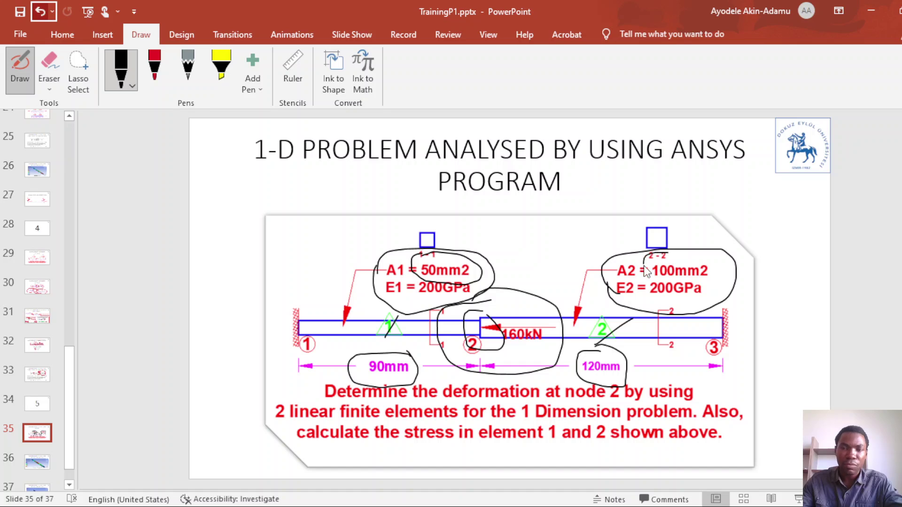
{"action": "mouse_move", "coordinate": [678, 288]}
{"action": "left_mouse_down"}
{"action": "mouse_move", "coordinate": [714, 287]}
{"action": "mouse_move", "coordinate": [696, 257]}
{"action": "mouse_move", "coordinate": [650, 261]}
{"action": "left_mouse_up"}
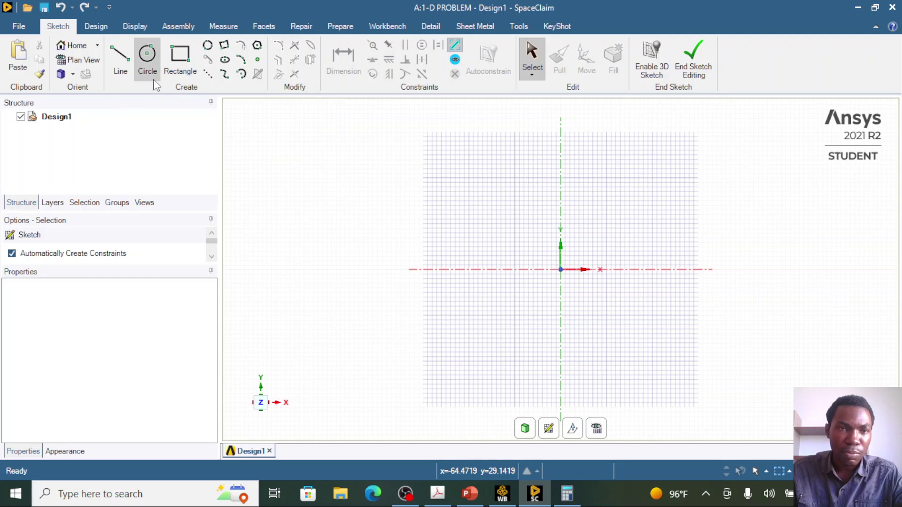
Back in SpaceClaim, sketch a 90 mm horizontal line from the origin along the positive X axis
{"action": "left_click", "coordinate": [122, 58]}
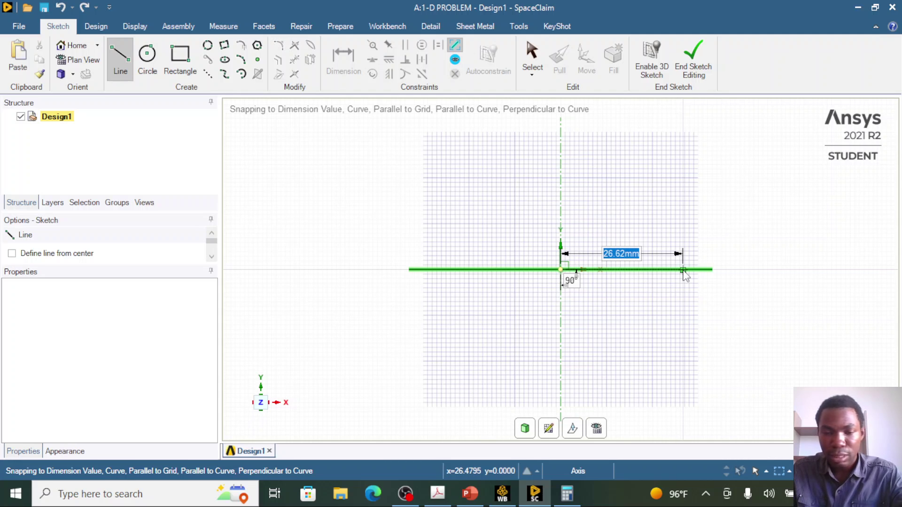
{"action": "type", "text": "90"}
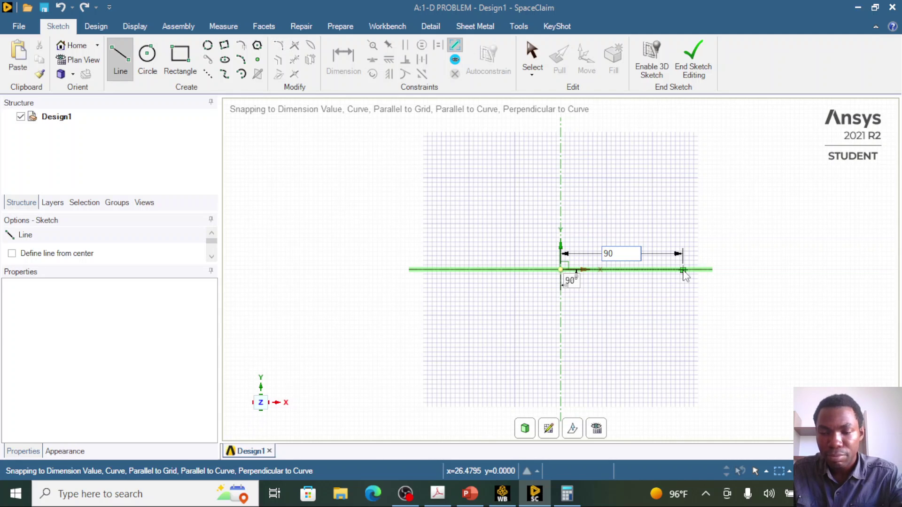
{"action": "key", "text": "Return"}
{"action": "type", "text": "55"}
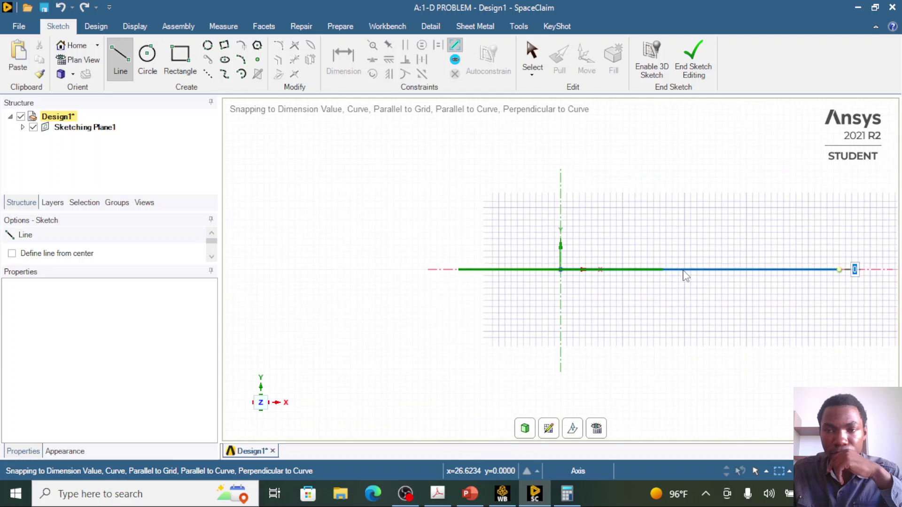
{"action": "key", "text": "Return"}
Continue with a collinear 120 mm line from the end of the 90 mm line along X, and finish the Line command
{"action": "scroll", "coordinate": [633, 324], "scroll_direction": "up", "scroll_amount": 2}
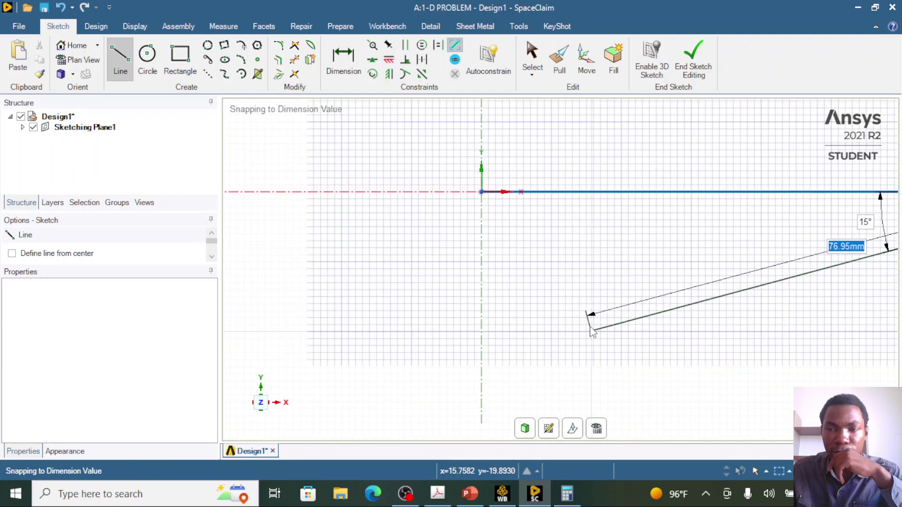
{"action": "scroll", "coordinate": [611, 329], "scroll_direction": "down", "scroll_amount": 5}
{"action": "scroll", "coordinate": [695, 324], "scroll_direction": "up", "scroll_amount": 3}
{"action": "scroll", "coordinate": [745, 319], "scroll_direction": "up", "scroll_amount": 2}
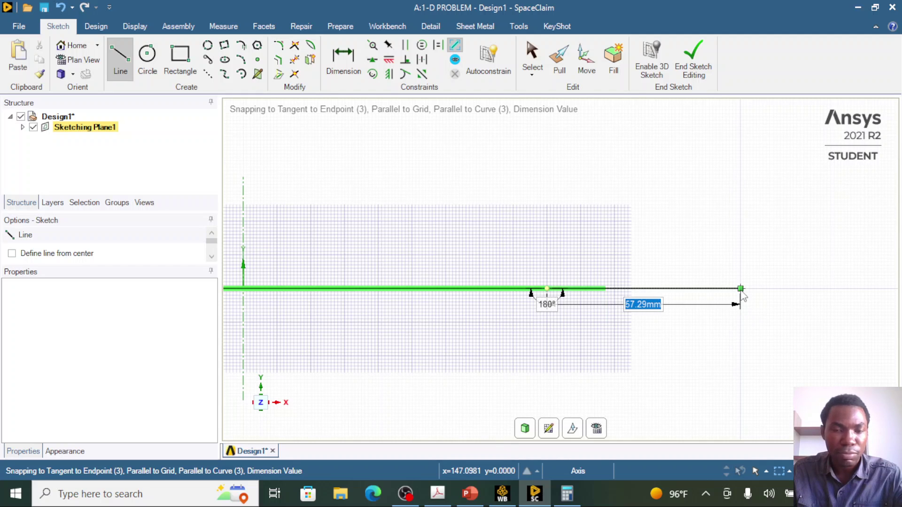
{"action": "type", "text": "120"}
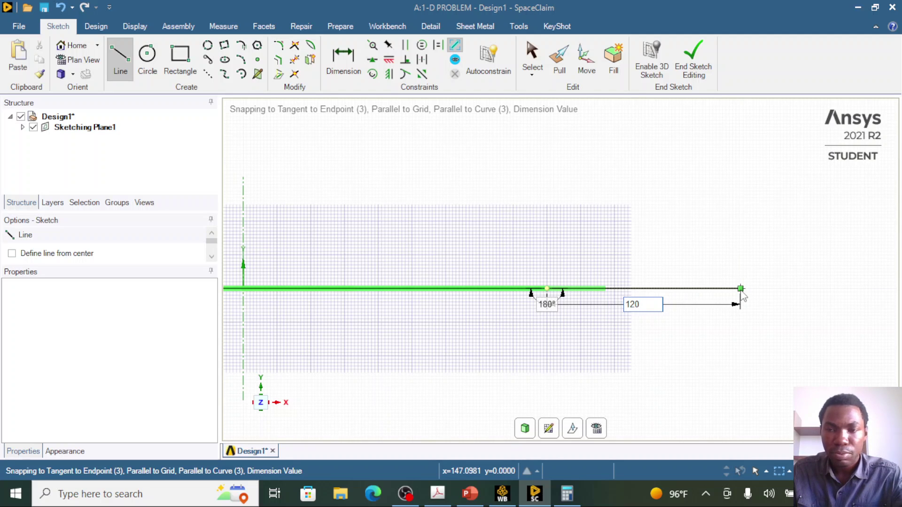
{"action": "key", "text": "Return"}
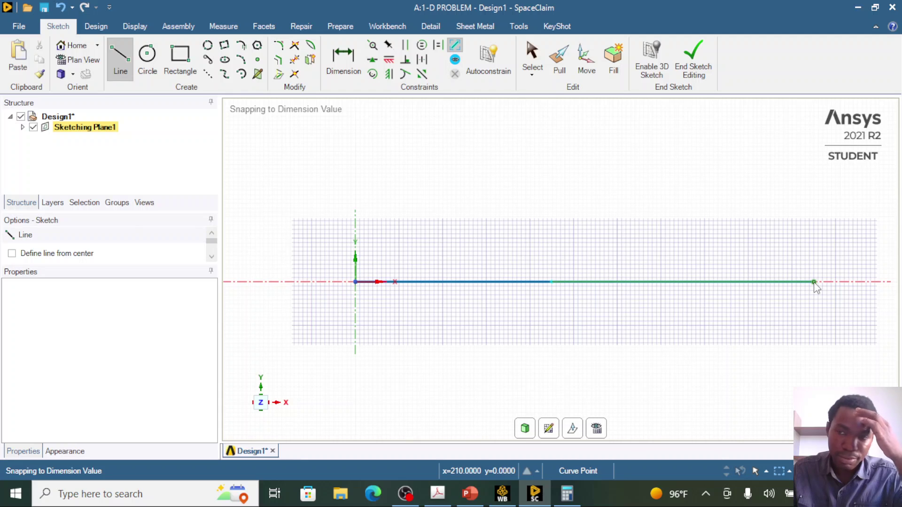
{"action": "left_click", "coordinate": [815, 283]}
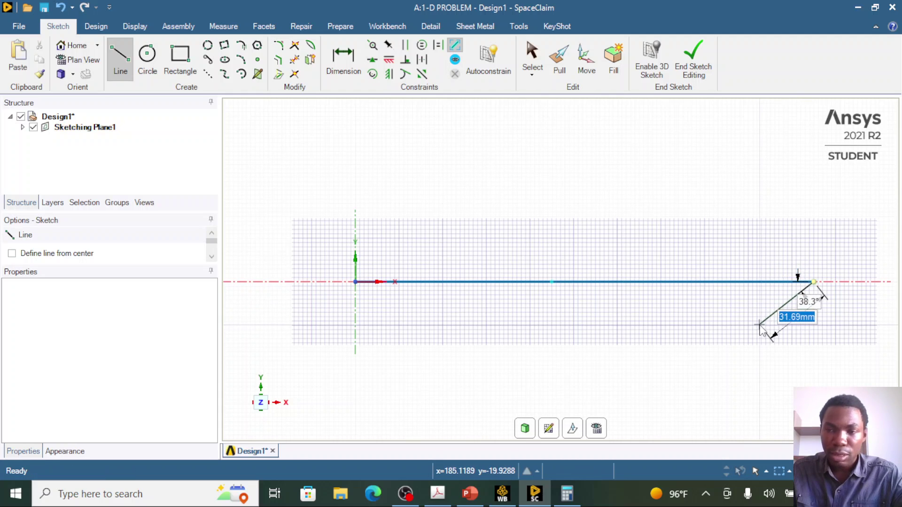
{"action": "key", "text": "Escape"}
{"action": "key", "text": "Escape"}
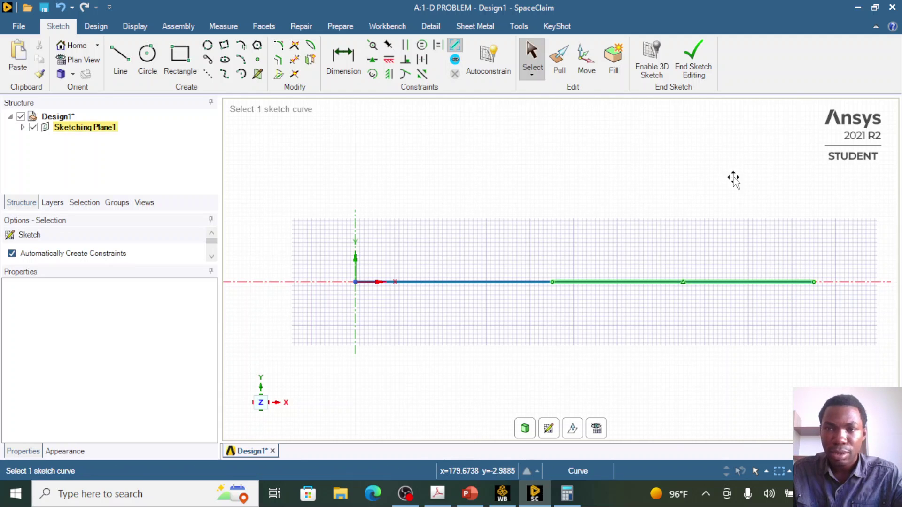
End sketch editing and check that the two line segments can be picked as separate curves
{"action": "left_click", "coordinate": [700, 55]}
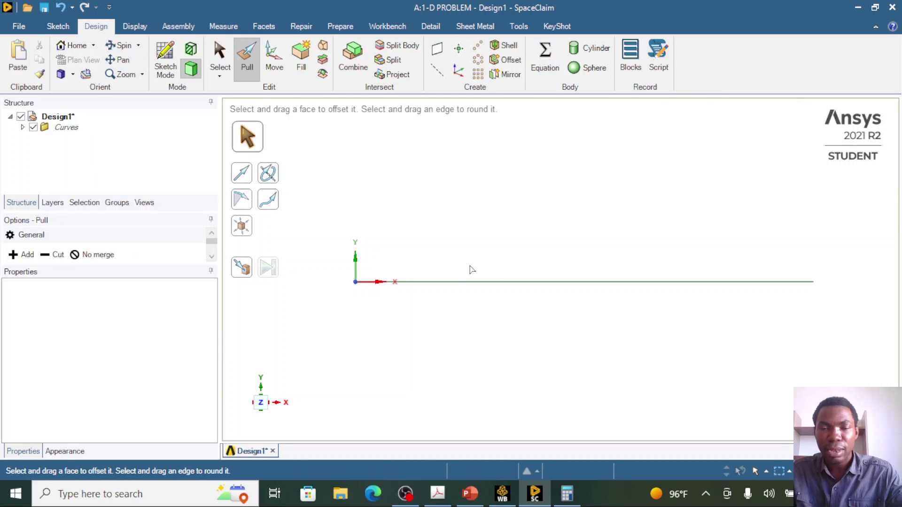
{"action": "left_click", "coordinate": [460, 282]}
{"action": "left_click", "coordinate": [597, 282]}
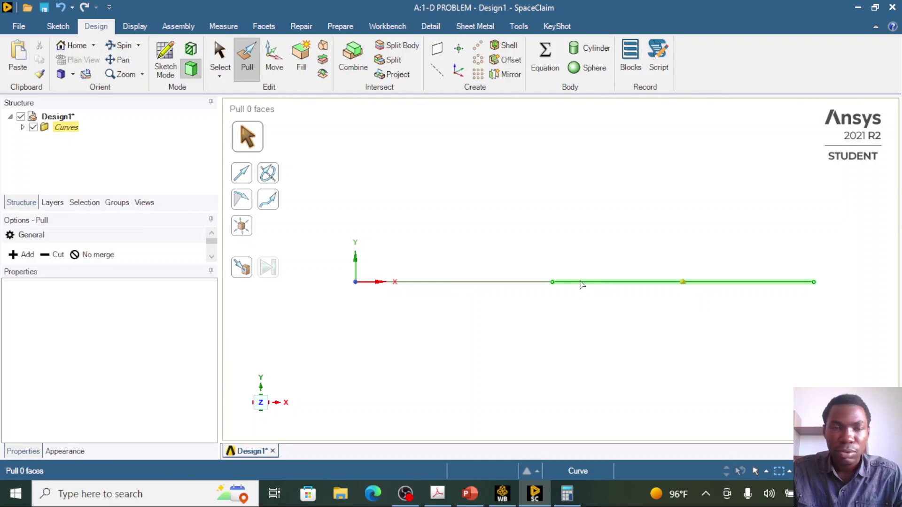
{"action": "left_click", "coordinate": [374, 213]}
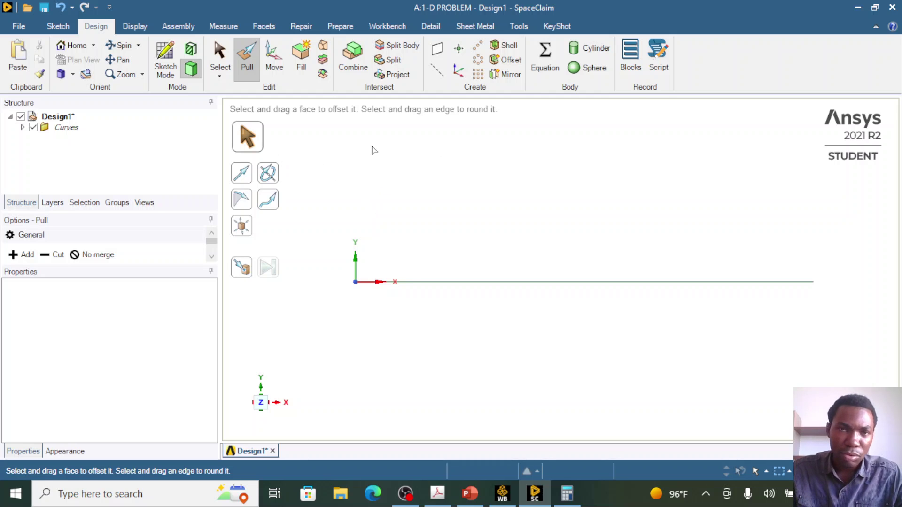
Add a solid rectangular beam profile to the design and expand the Beam Profiles folder in the structure tree
{"action": "left_click", "coordinate": [342, 30]}
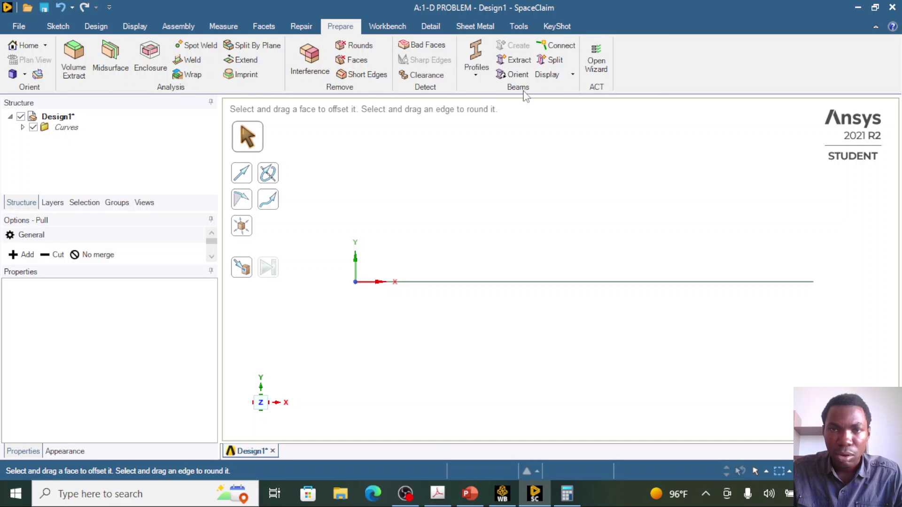
{"action": "left_click", "coordinate": [479, 77]}
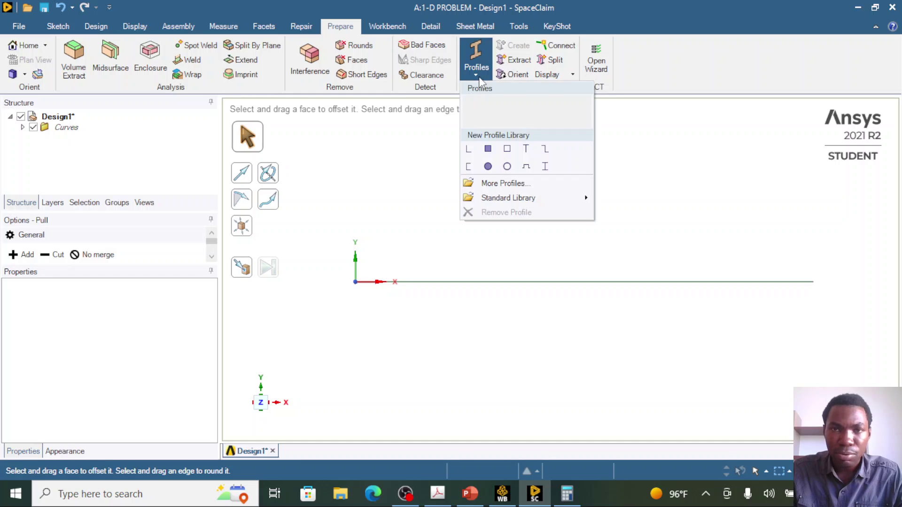
{"action": "left_click", "coordinate": [491, 153]}
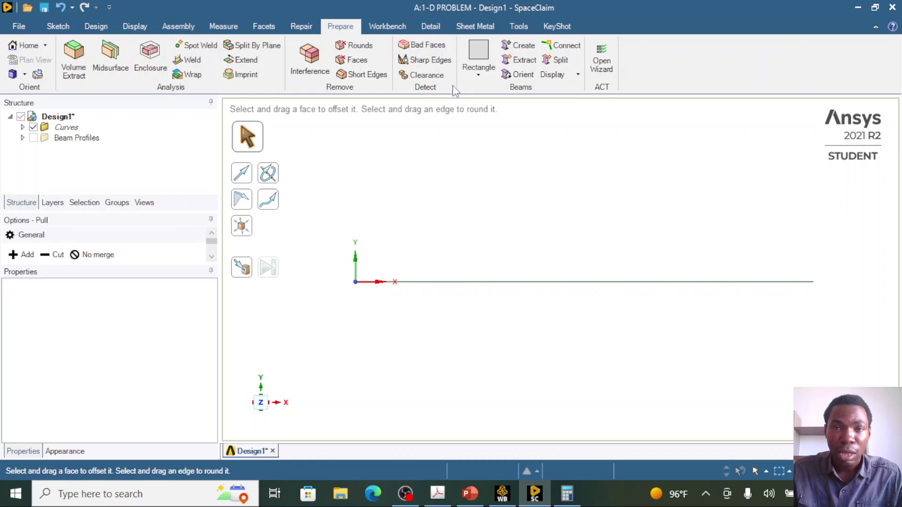
{"action": "left_click", "coordinate": [21, 138]}
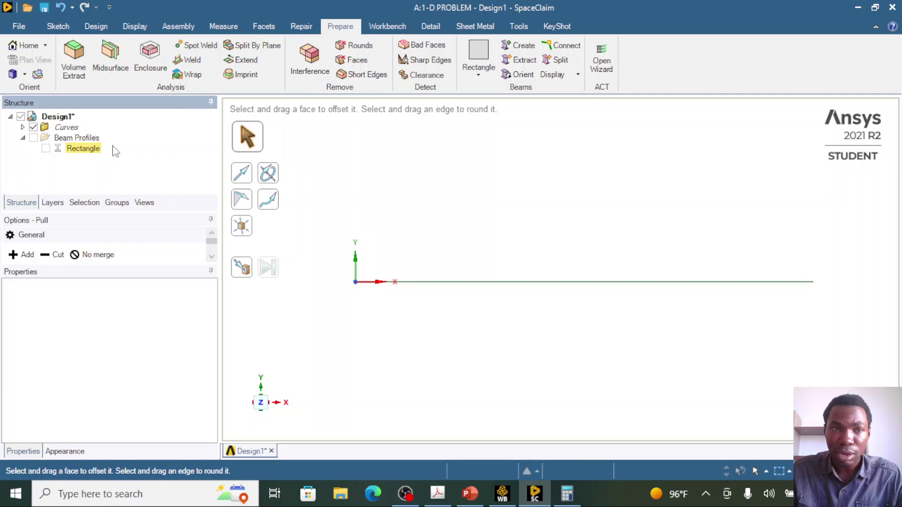
Add a second solid rectangular beam profile and select the first Rectangle profile to show its section properties
{"action": "left_click", "coordinate": [478, 75]}
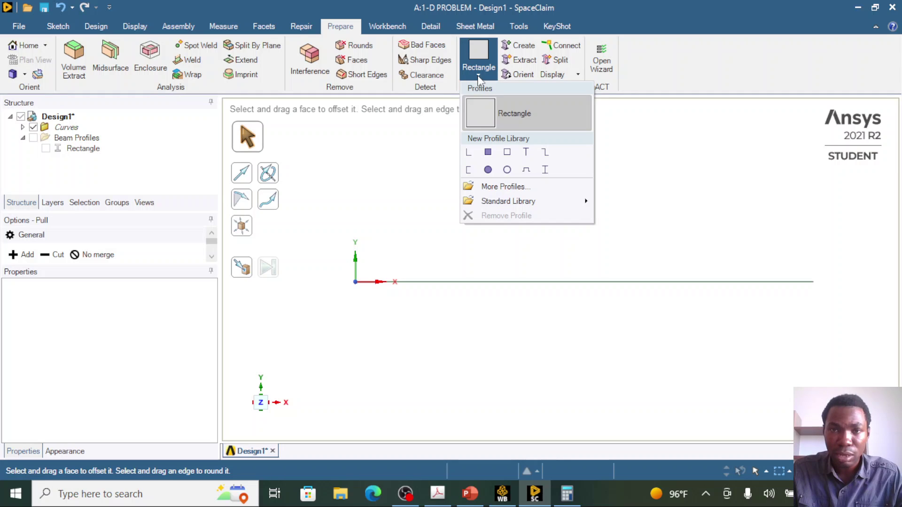
{"action": "left_click", "coordinate": [488, 153]}
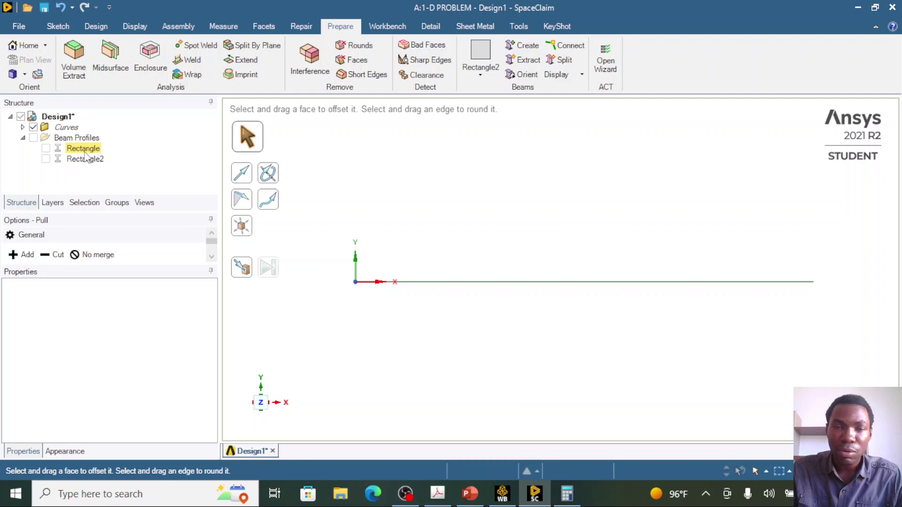
{"action": "left_click", "coordinate": [84, 149]}
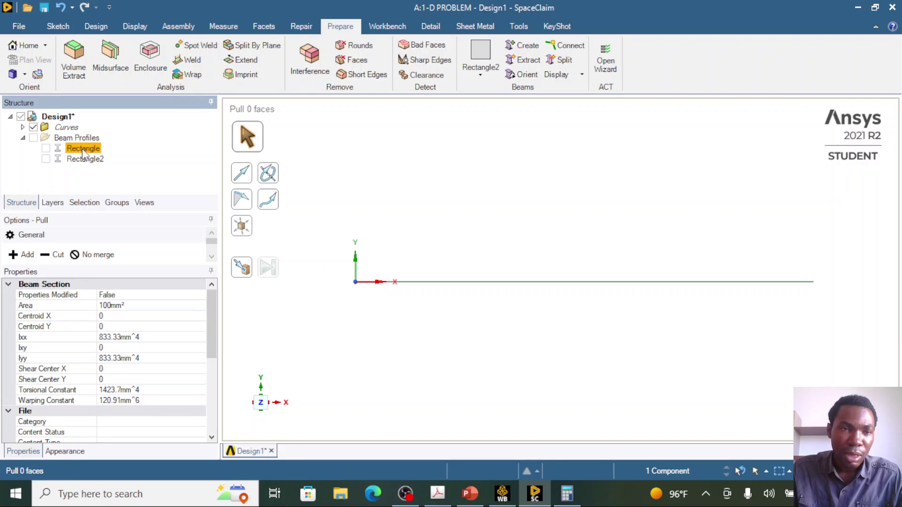
Open the first Rectangle beam profile for editing in its own window
{"action": "right_click", "coordinate": [83, 149]}
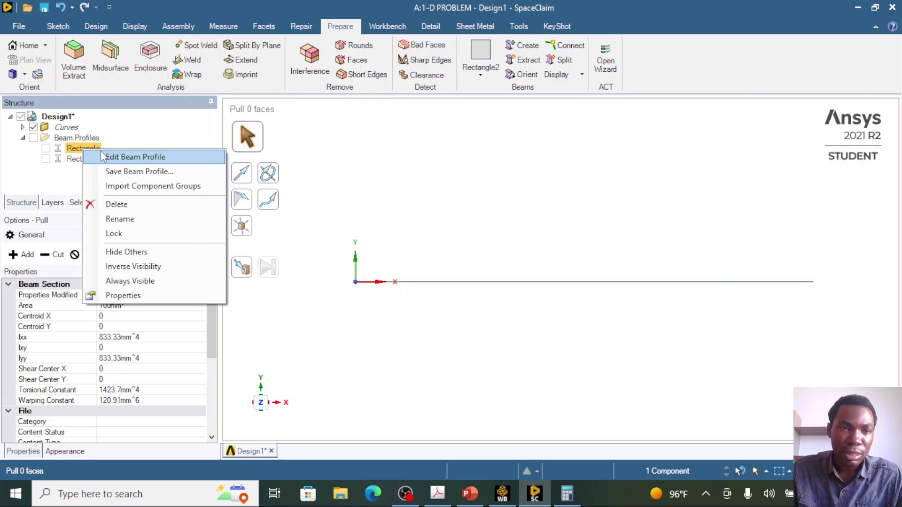
{"action": "left_click", "coordinate": [126, 159]}
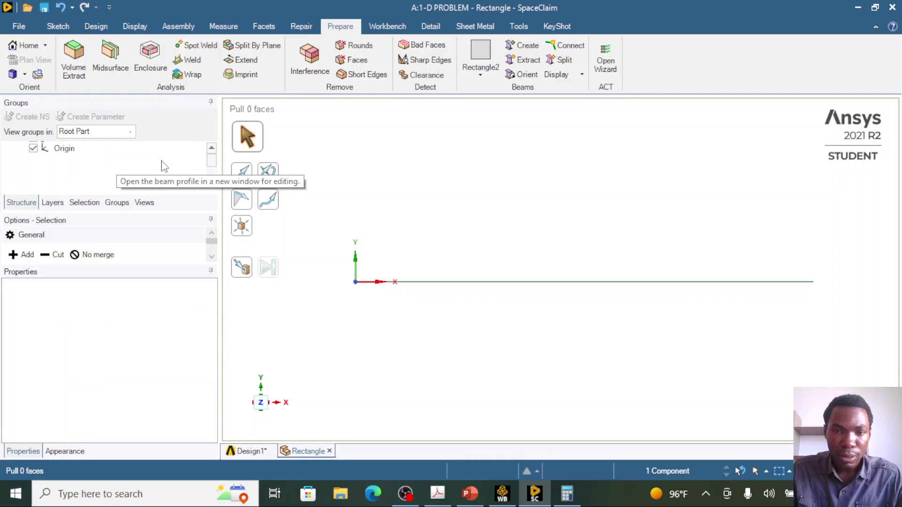
{"action": "left_click", "coordinate": [568, 494]}
{"action": "left_click", "coordinate": [568, 493]}
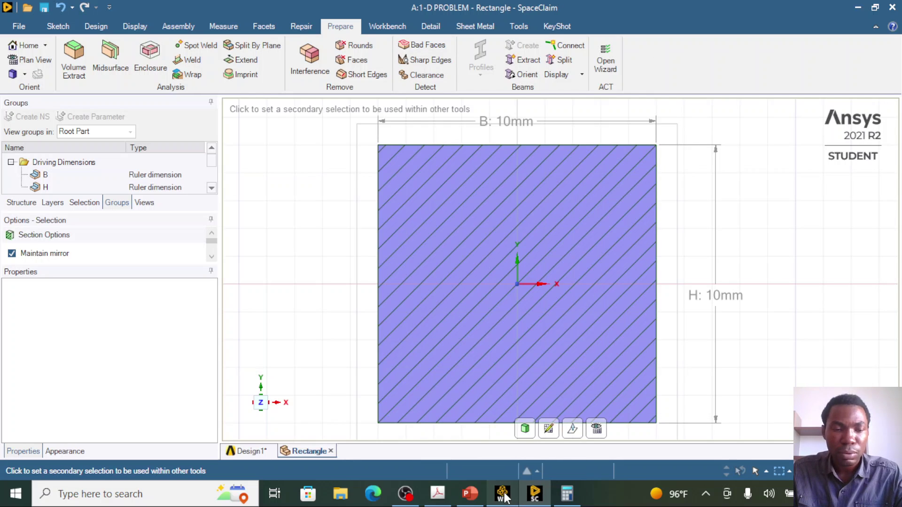
{"action": "mouse_move", "coordinate": [504, 497]}
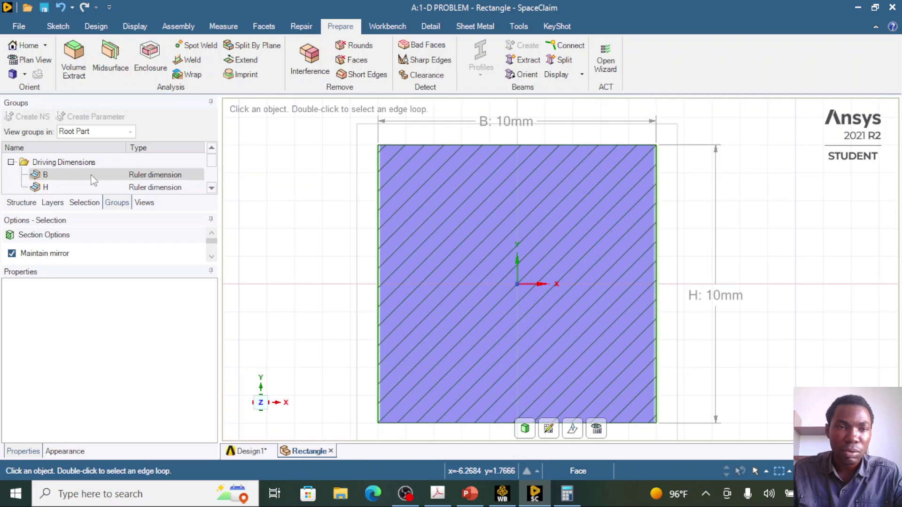
Inspect the values of the Rectangle profile's driving dimensions B and H
{"action": "left_click", "coordinate": [105, 177]}
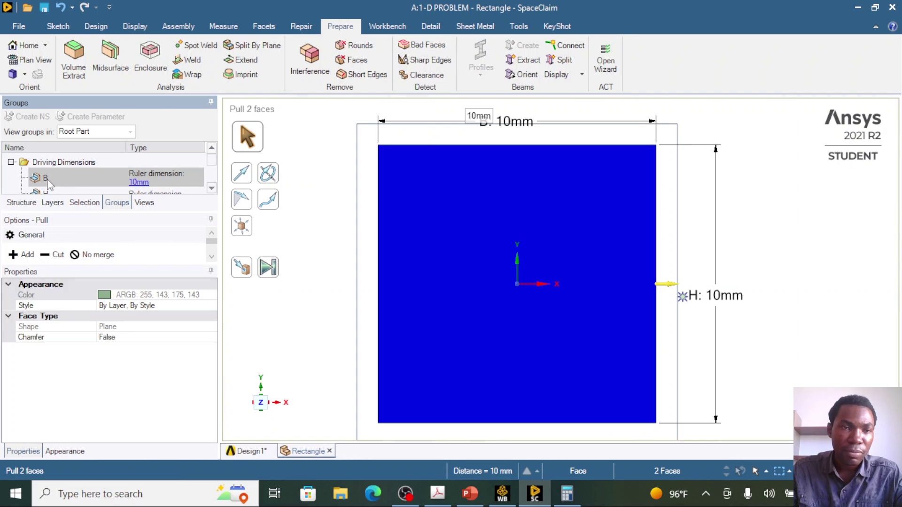
{"action": "scroll", "coordinate": [104, 178], "scroll_direction": "down", "scroll_amount": 1}
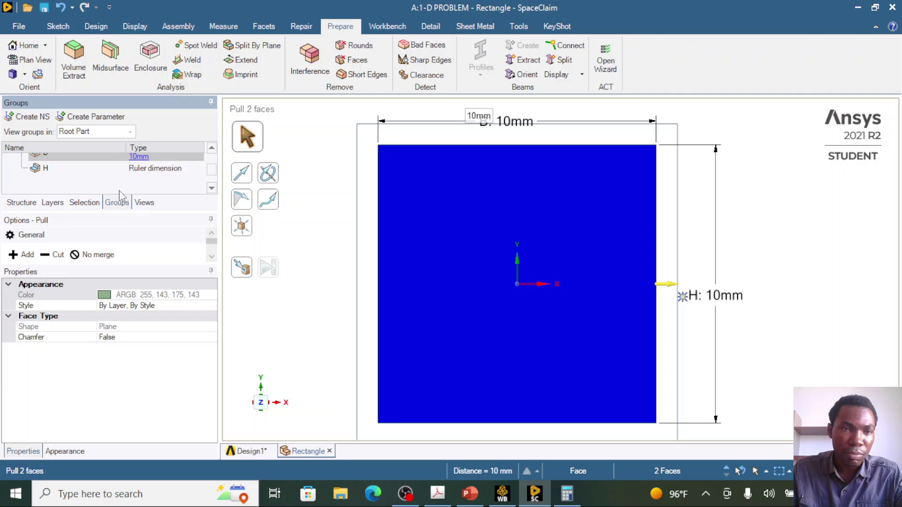
{"action": "scroll", "coordinate": [103, 182], "scroll_direction": "up", "scroll_amount": 1}
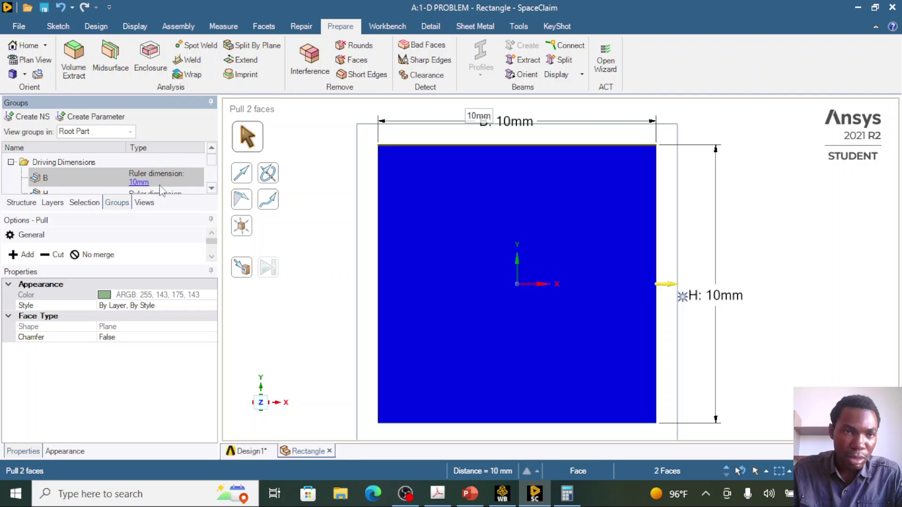
{"action": "left_click", "coordinate": [211, 189]}
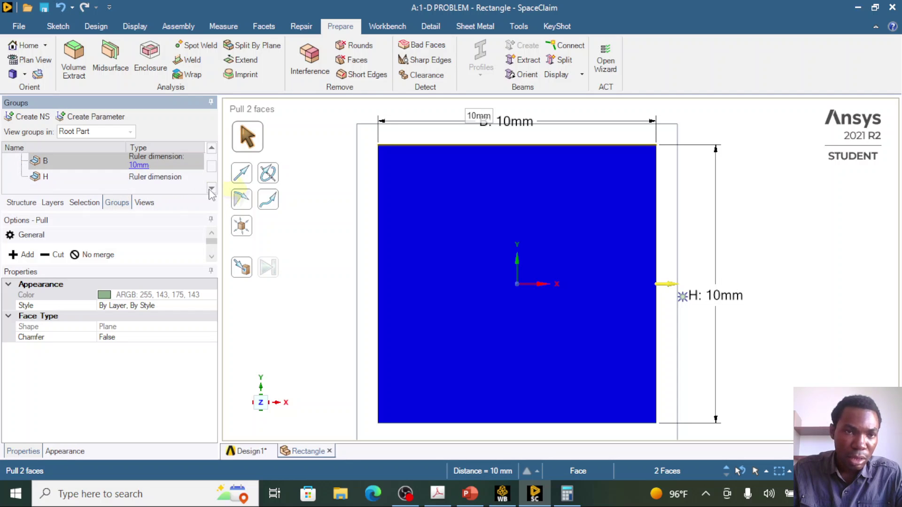
{"action": "left_click", "coordinate": [104, 174], "text": "ctrl"}
{"action": "scroll", "coordinate": [103, 173], "scroll_direction": "up", "scroll_amount": 1}
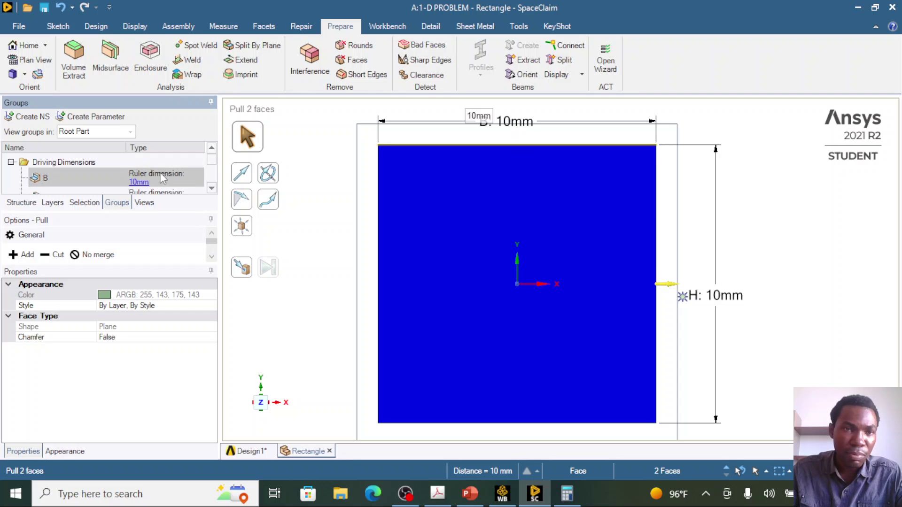
{"action": "scroll", "coordinate": [100, 187], "scroll_direction": "down", "scroll_amount": 1}
{"action": "left_click", "coordinate": [100, 174]}
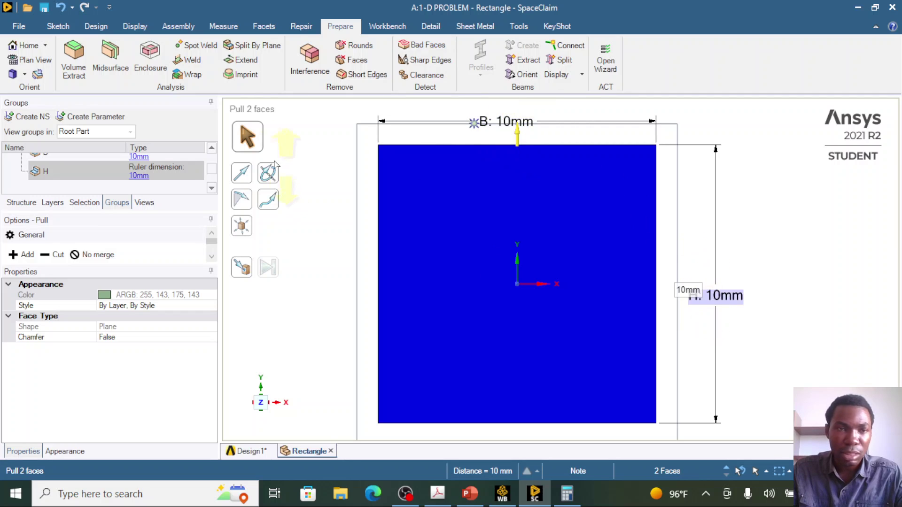
{"action": "scroll", "coordinate": [165, 168], "scroll_direction": "up", "scroll_amount": 2}
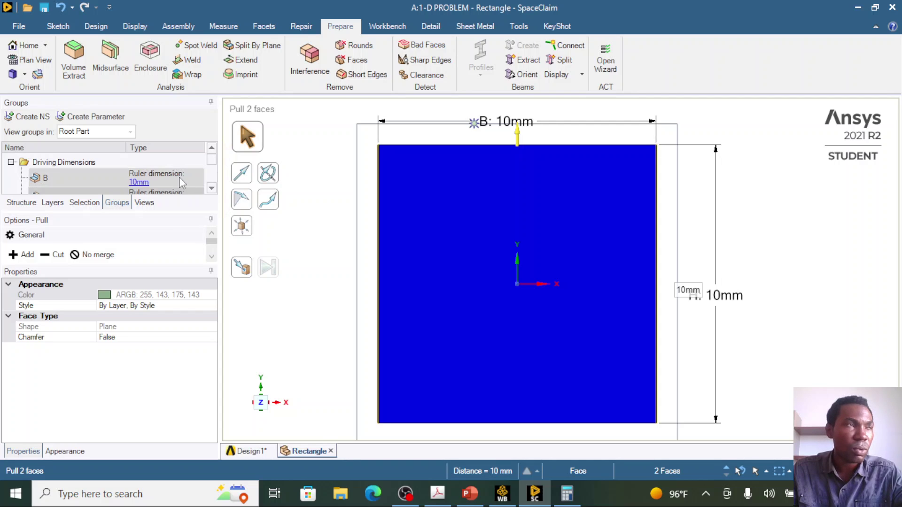
Switch to Calculator, compute the square root of 50, copy the full result and minimise the calculator
{"action": "left_click", "coordinate": [567, 494]}
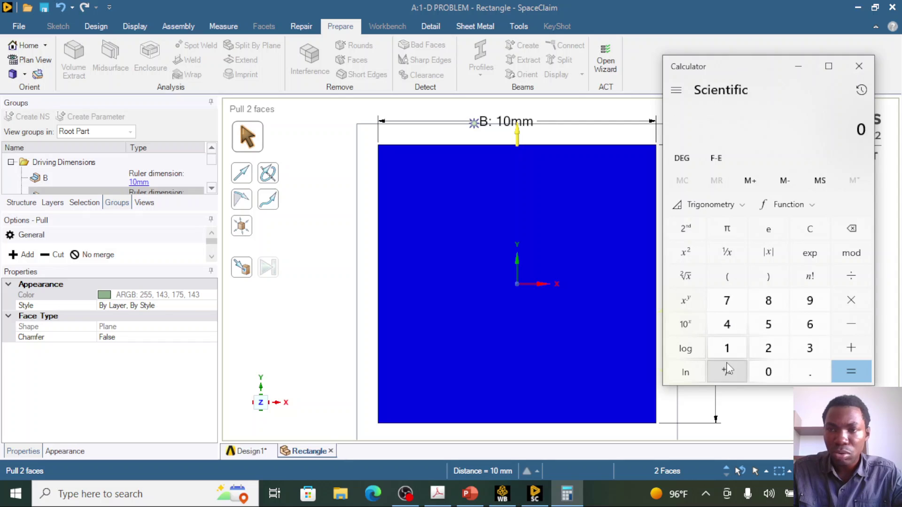
{"action": "left_click", "coordinate": [769, 327]}
{"action": "left_click", "coordinate": [769, 371]}
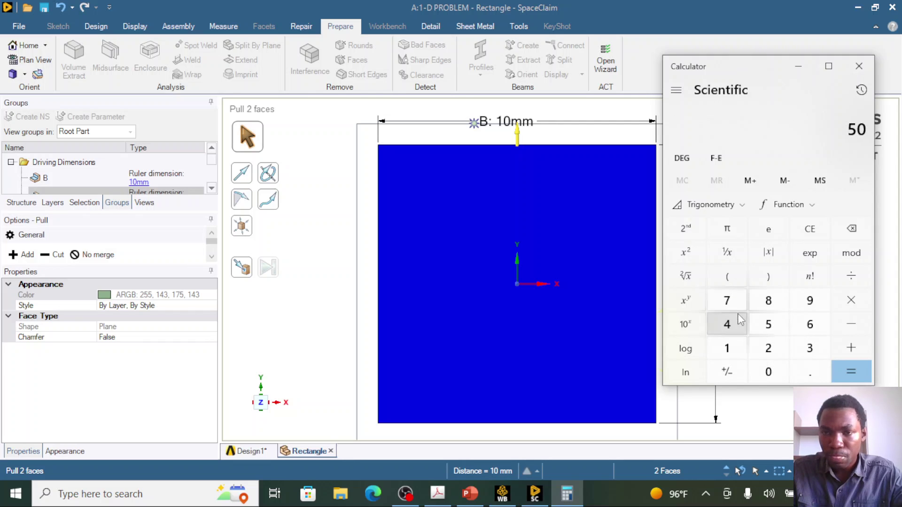
{"action": "left_click", "coordinate": [687, 276]}
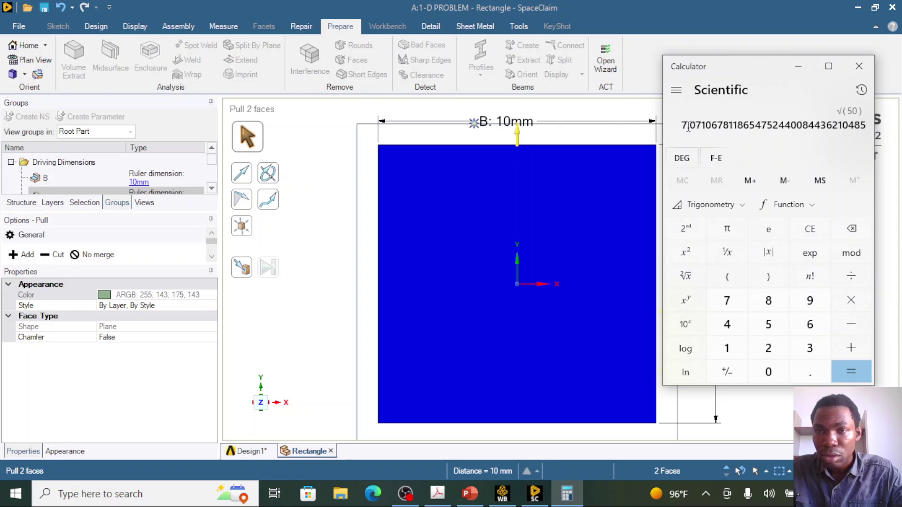
{"action": "left_click_drag", "start_coordinate": [684, 125], "coordinate": [865, 120]}
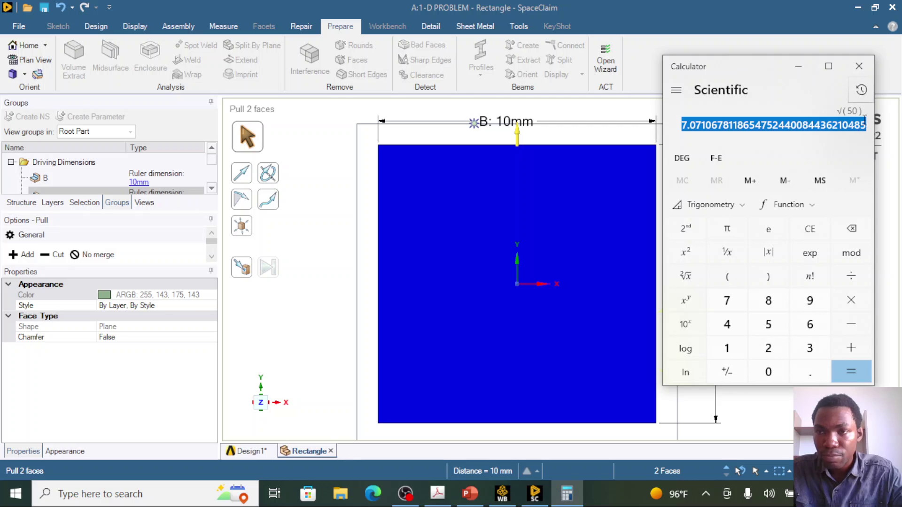
{"action": "right_click", "coordinate": [850, 118]}
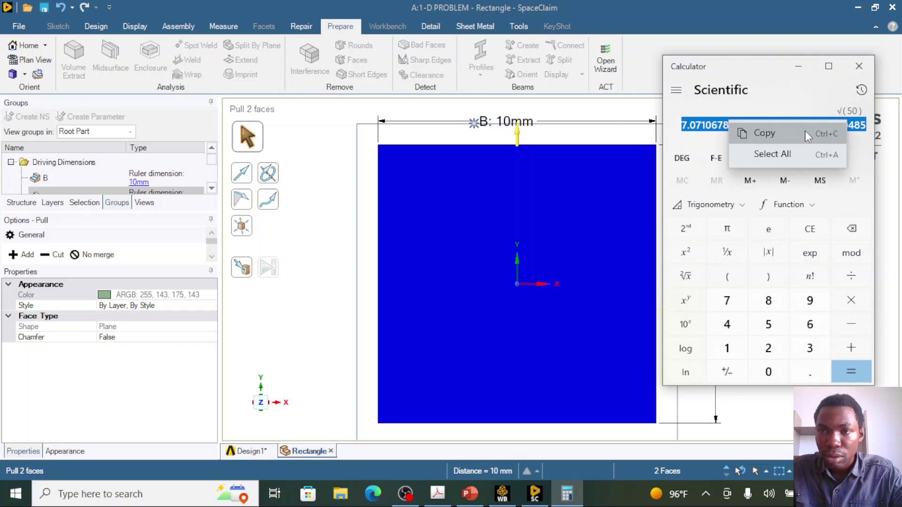
{"action": "left_click", "coordinate": [805, 132]}
{"action": "left_click", "coordinate": [797, 66]}
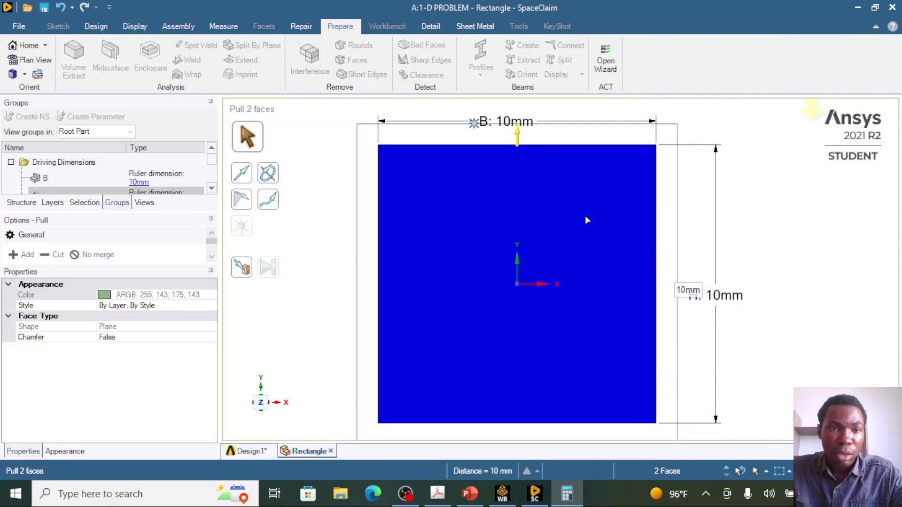
Set the Rectangle profile's driving dimension B to the copied square root of 50, about 7.07 mm
{"action": "left_click", "coordinate": [148, 192]}
{"action": "left_click", "coordinate": [148, 192]}
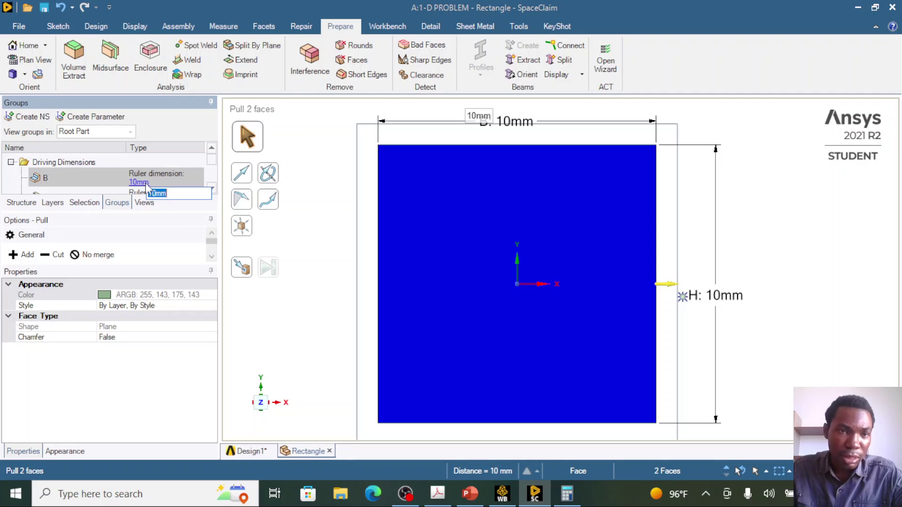
{"action": "key", "text": "ctrl+v"}
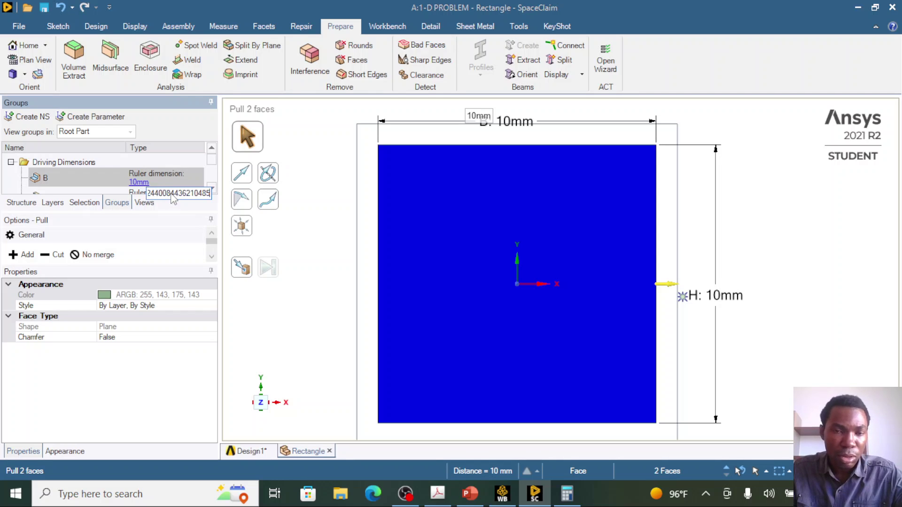
{"action": "key", "text": "Return"}
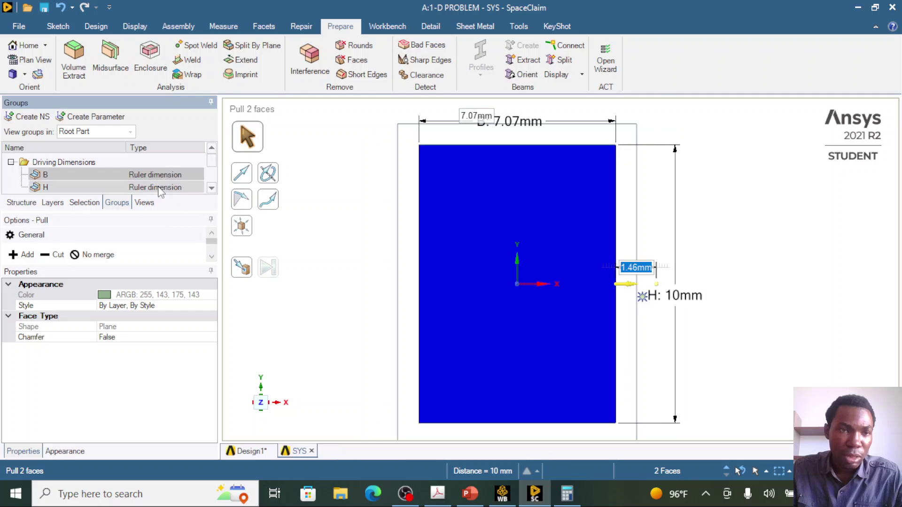
Set driving dimension H to the same copied square root of 50, about 7.07 mm, and check both dimensions
{"action": "left_click", "coordinate": [148, 167]}
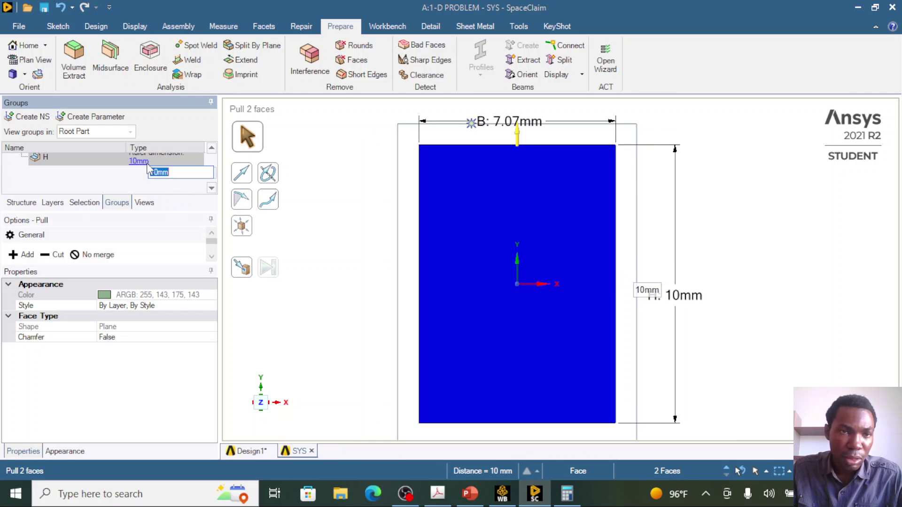
{"action": "type", "text": "7.07"}
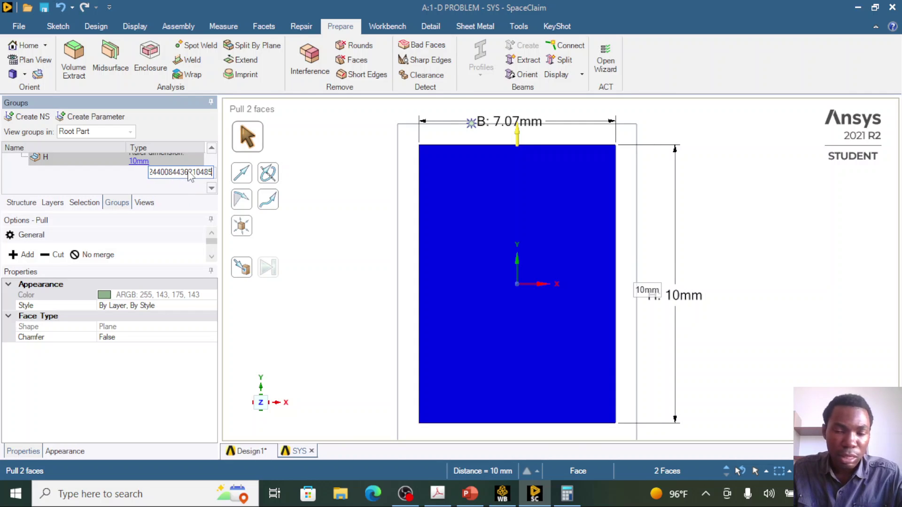
{"action": "key", "text": "Return"}
{"action": "left_click", "coordinate": [191, 160]}
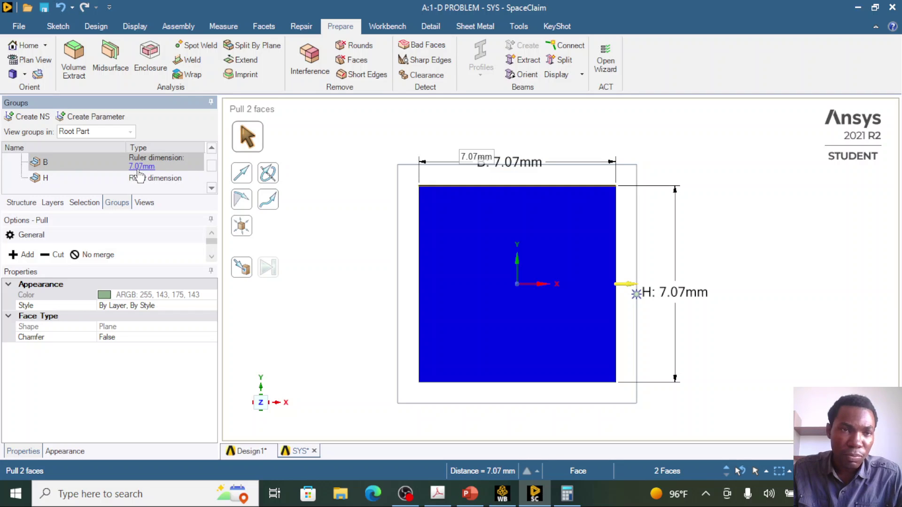
{"action": "left_click", "coordinate": [158, 185]}
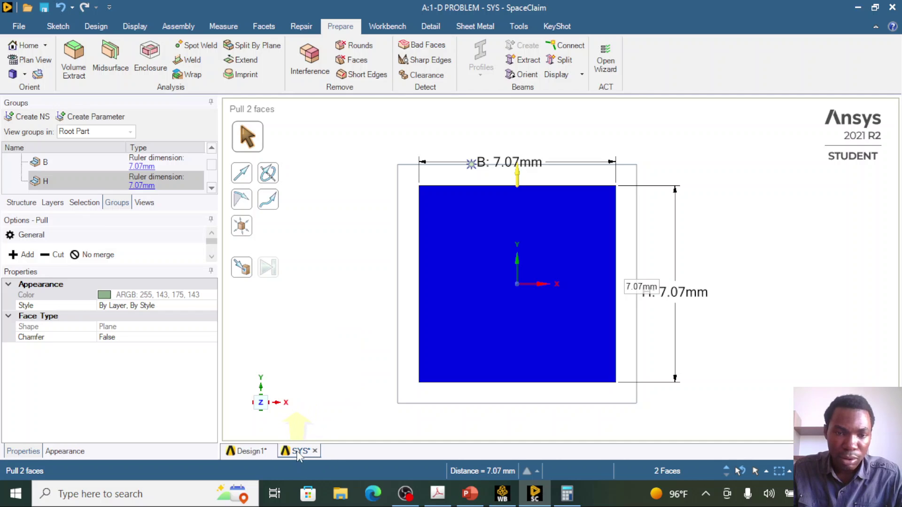
Close the edited profile's window and expand the Beam Profiles folder in Design1's structure tree
{"action": "mouse_move", "coordinate": [300, 455]}
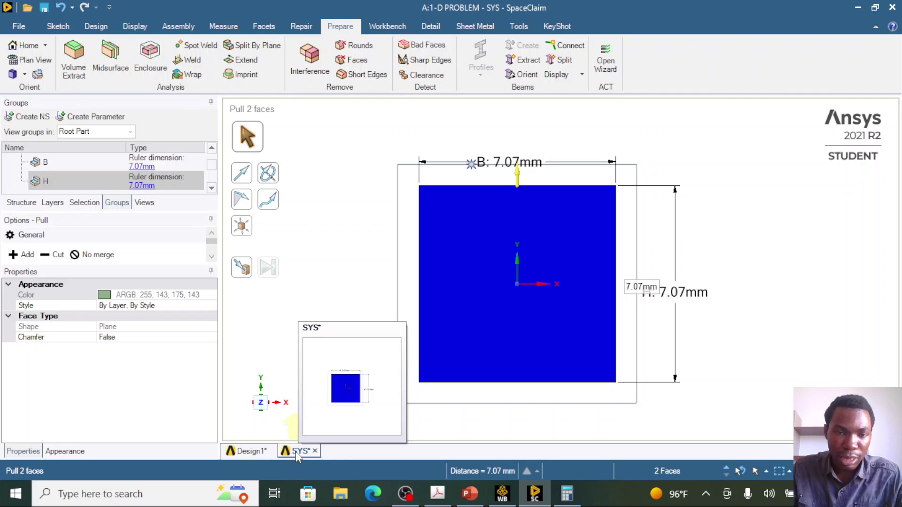
{"action": "left_click", "coordinate": [315, 452]}
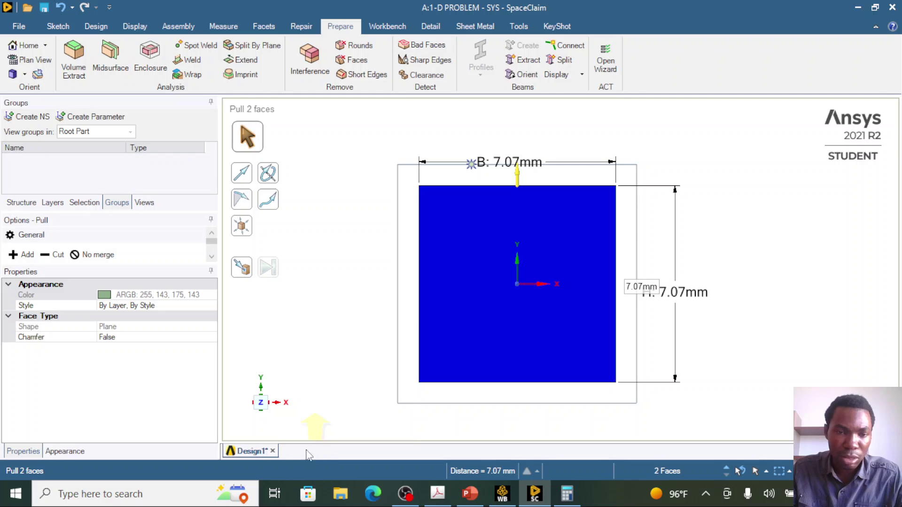
{"action": "left_click", "coordinate": [22, 203]}
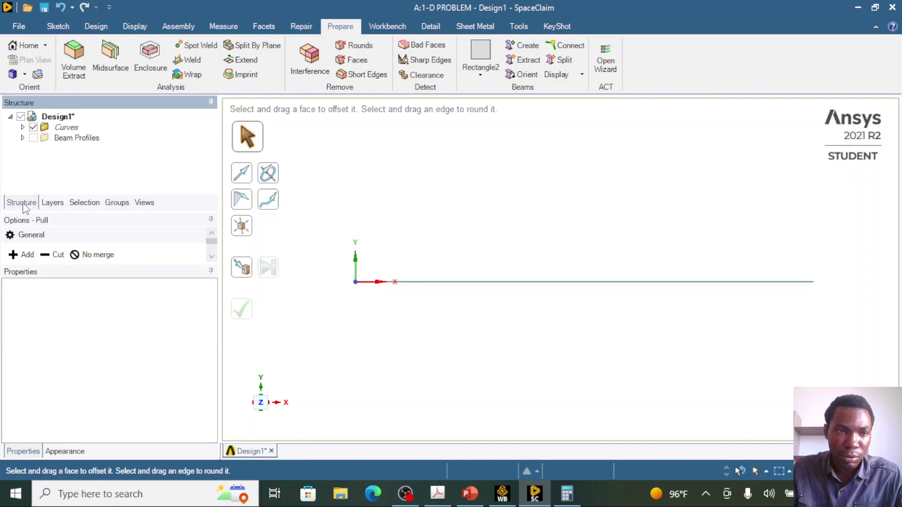
{"action": "left_click", "coordinate": [22, 138]}
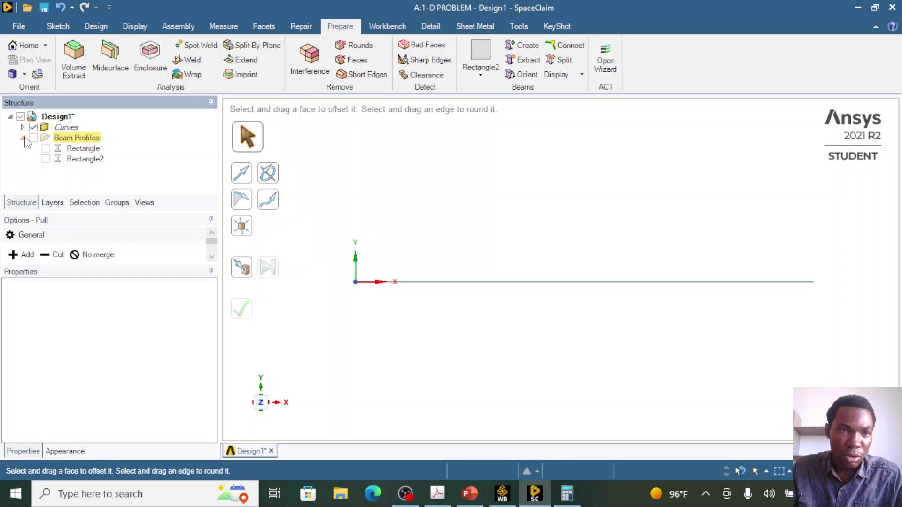
Open the Rectangle2 beam profile for editing, check its driving dimensions B and H, and close its window
{"action": "left_click", "coordinate": [87, 160]}
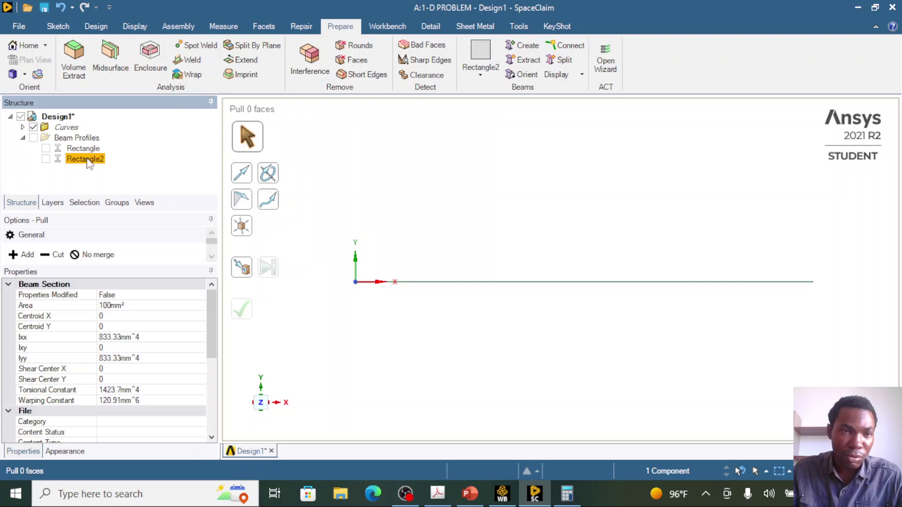
{"action": "right_click", "coordinate": [87, 161]}
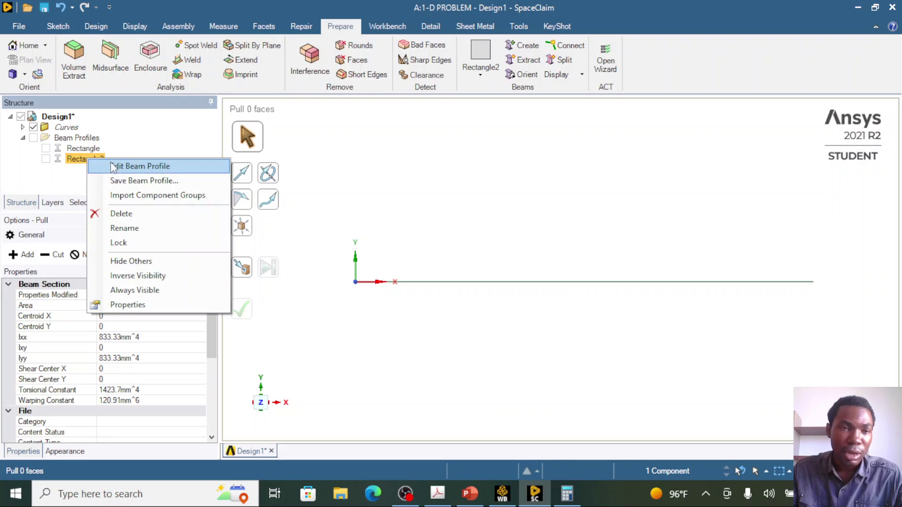
{"action": "left_click", "coordinate": [124, 165]}
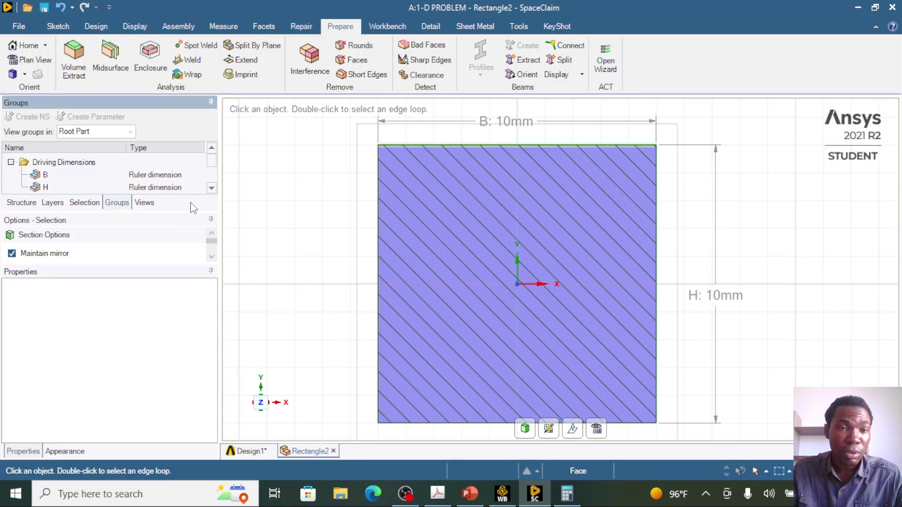
{"action": "left_click", "coordinate": [181, 177]}
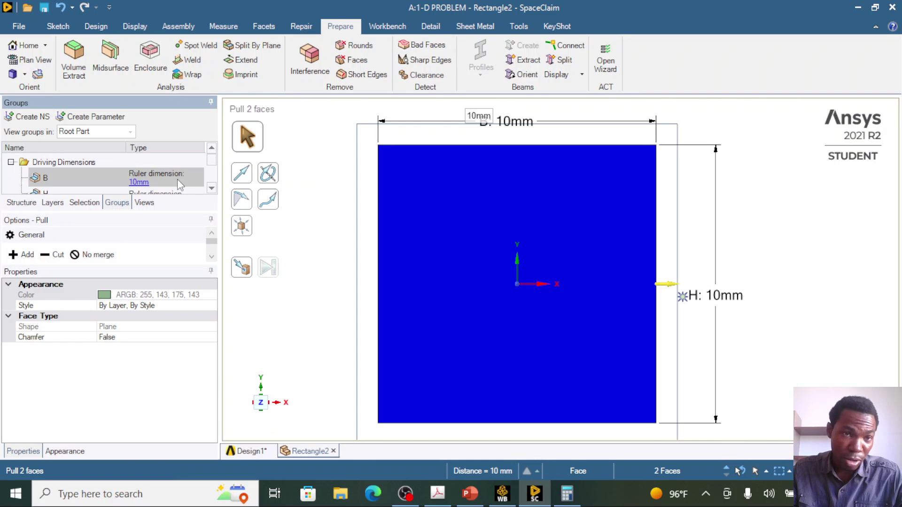
{"action": "scroll", "coordinate": [152, 184], "scroll_direction": "down", "scroll_amount": 1}
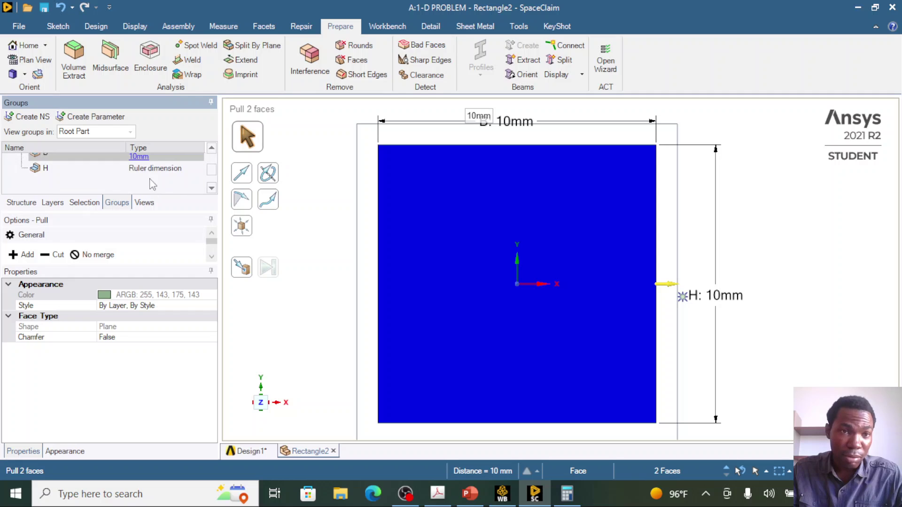
{"action": "left_click", "coordinate": [146, 168]}
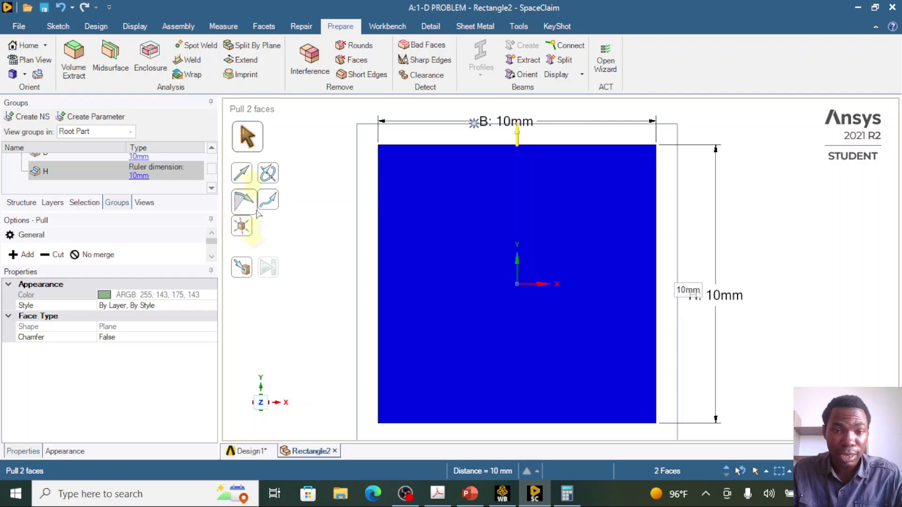
{"action": "left_click", "coordinate": [335, 452]}
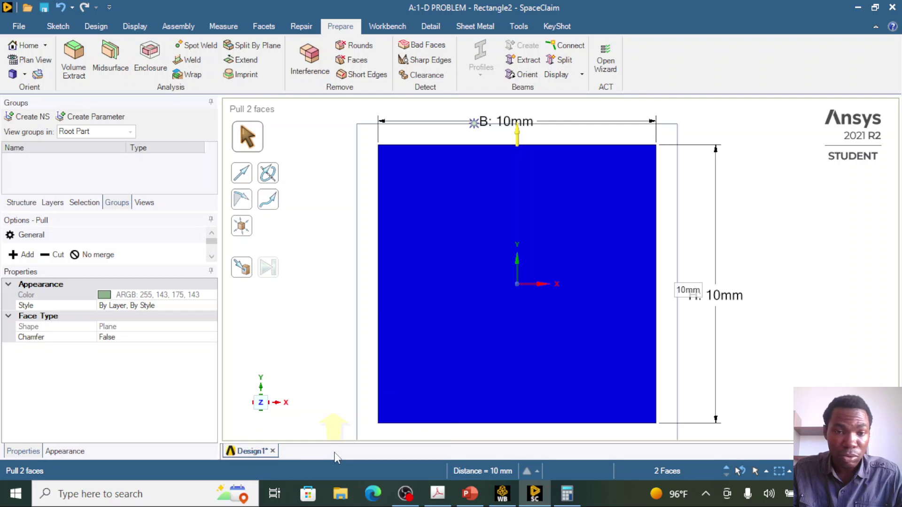
Return to Design1's structure tree, expand the Beam Profiles folder and check the Rectangle profile's section properties
{"action": "left_click", "coordinate": [22, 204]}
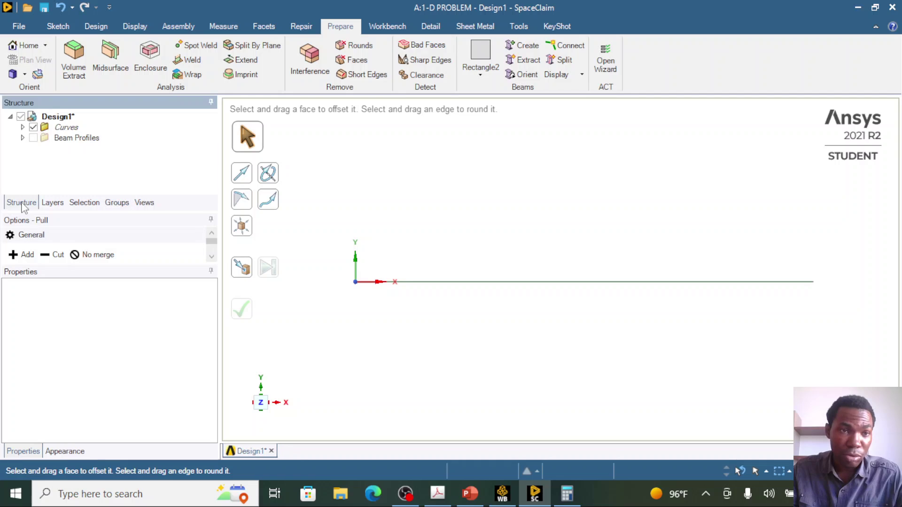
{"action": "left_click", "coordinate": [77, 138]}
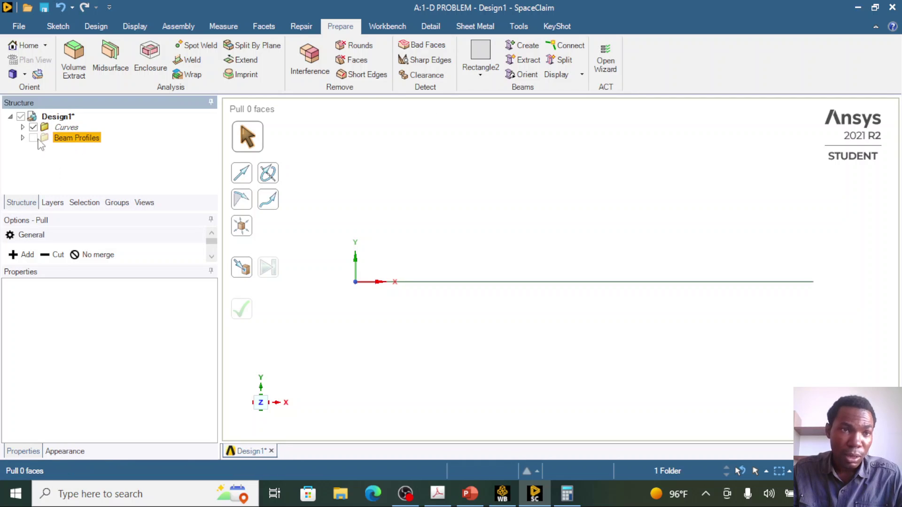
{"action": "left_click", "coordinate": [22, 138]}
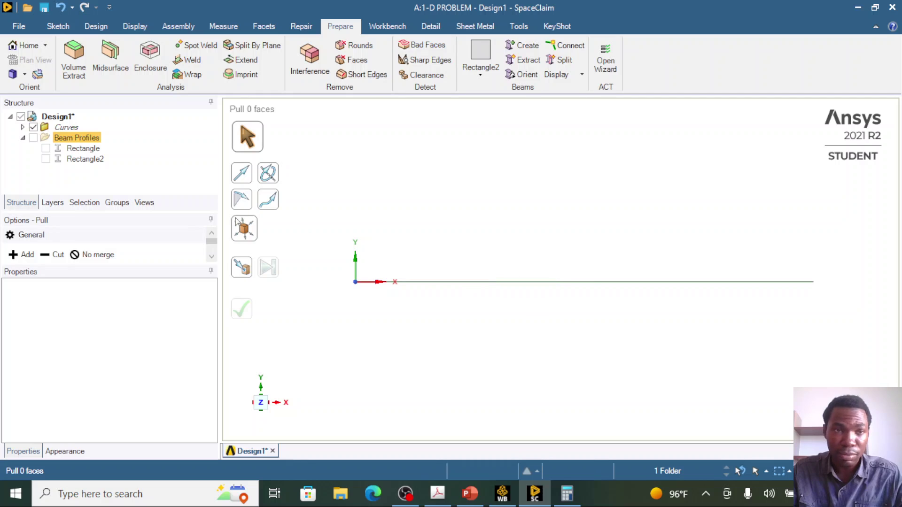
{"action": "left_click", "coordinate": [83, 150]}
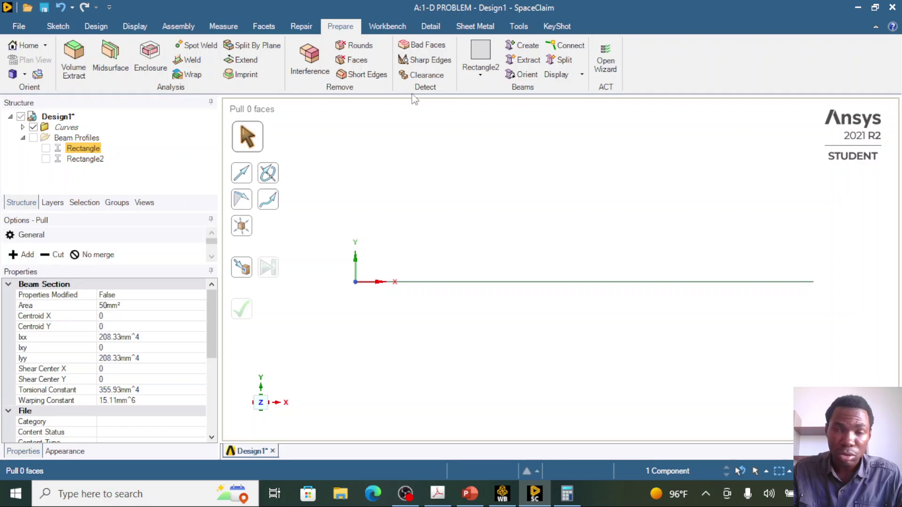
Create a beam with the Rectangle profile on the 90 mm line starting at the origin and expand the Beams folder
{"action": "left_click", "coordinate": [529, 45]}
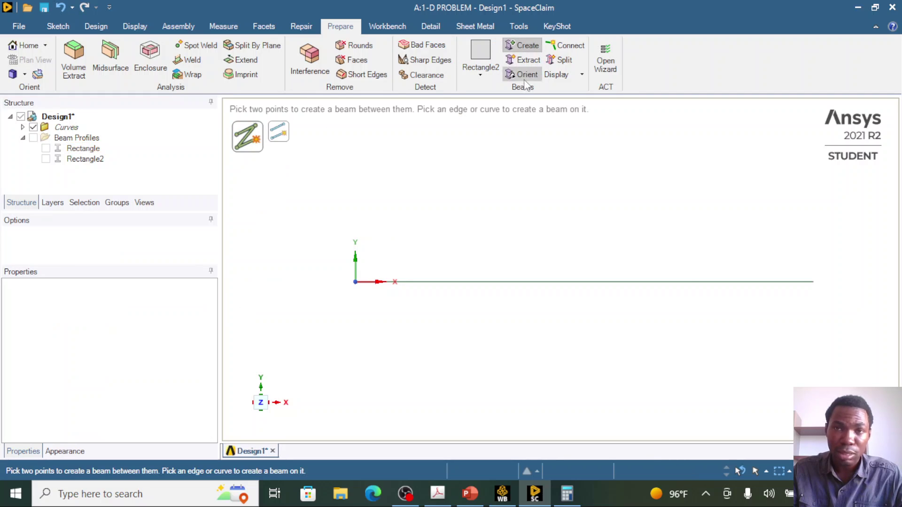
{"action": "left_click", "coordinate": [433, 282]}
{"action": "key", "text": "ctrl+z"}
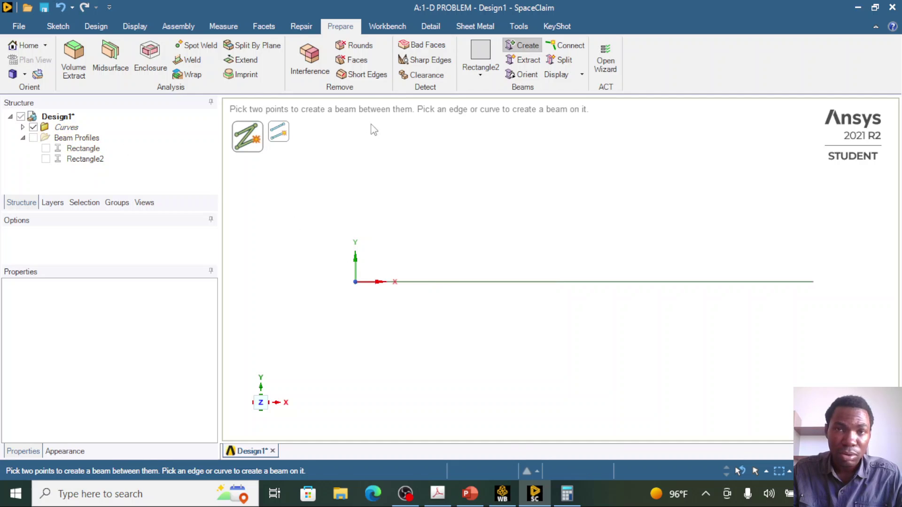
{"action": "left_click", "coordinate": [481, 70]}
{"action": "left_click", "coordinate": [520, 117]}
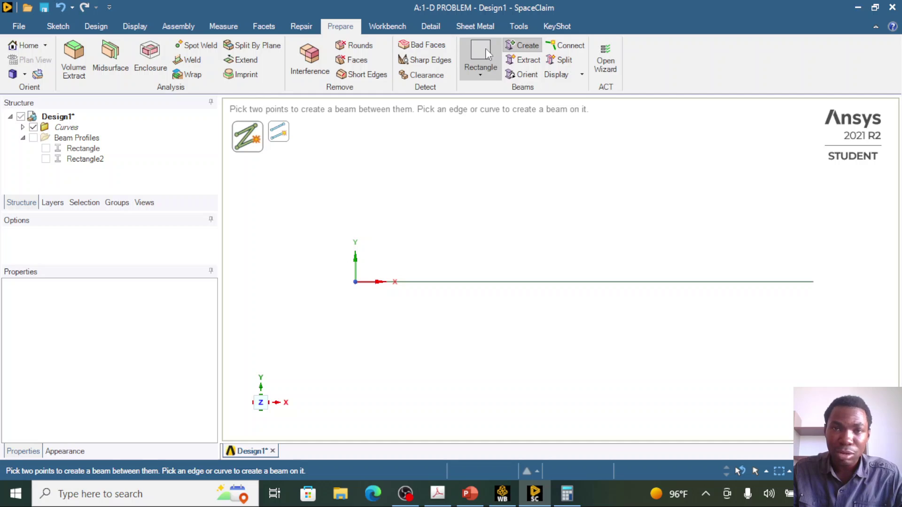
{"action": "left_click", "coordinate": [484, 70]}
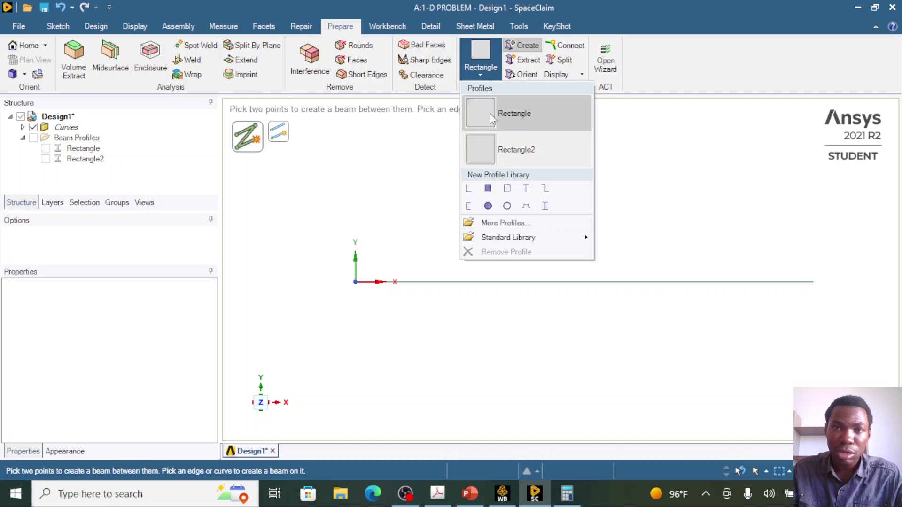
{"action": "left_click", "coordinate": [419, 253]}
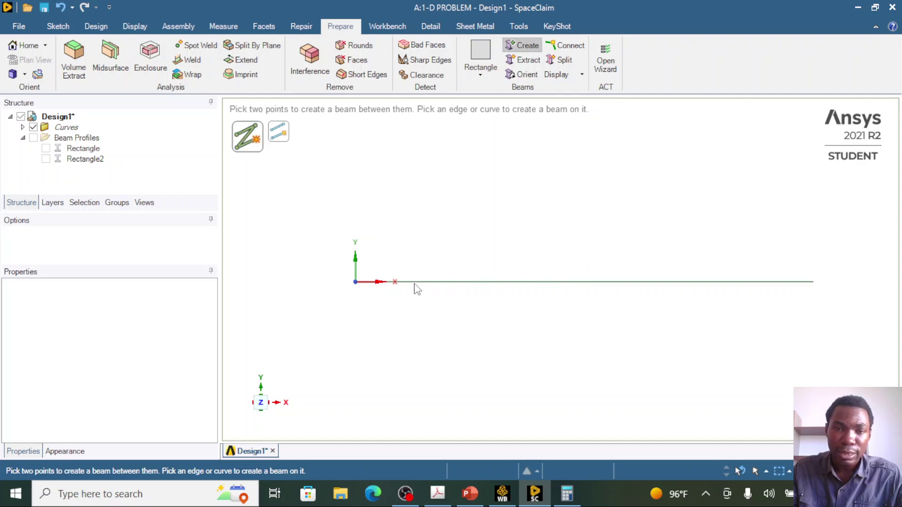
{"action": "left_click", "coordinate": [417, 283]}
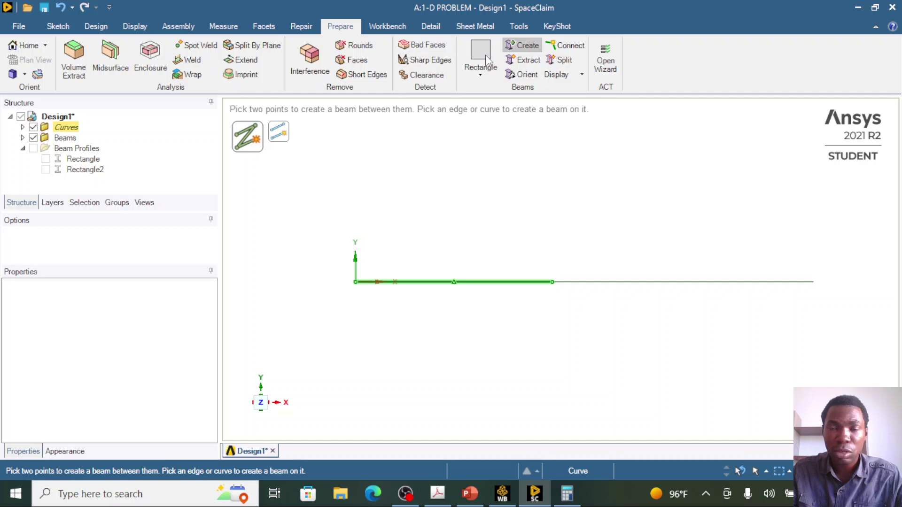
{"action": "left_click", "coordinate": [458, 290]}
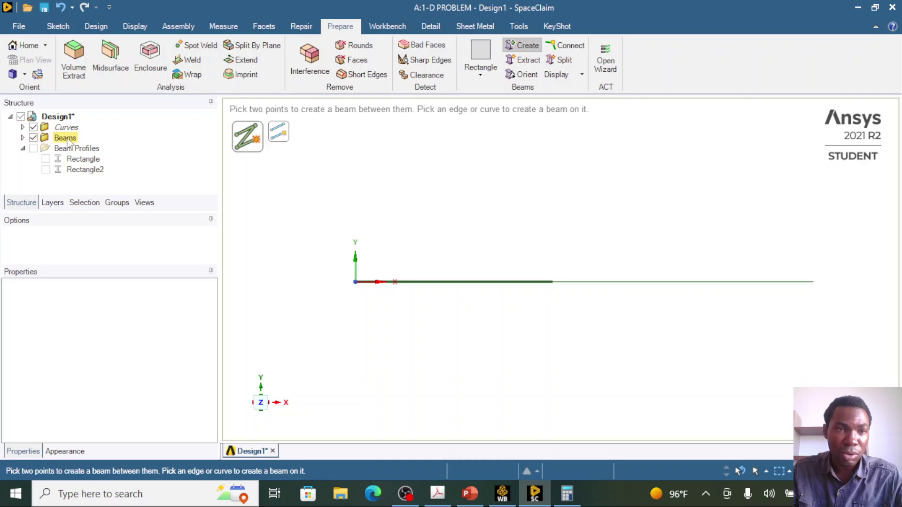
{"action": "left_click", "coordinate": [22, 138]}
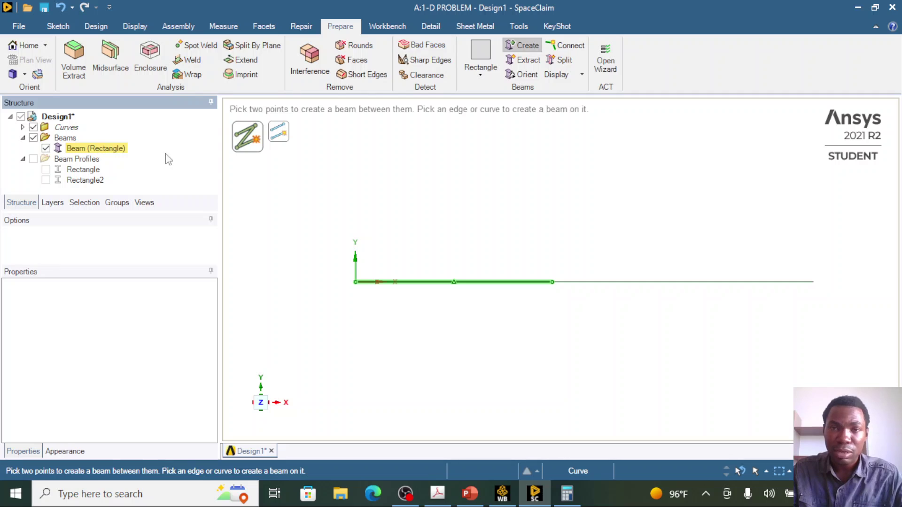
Create a beam with the Rectangle2 profile on the 120 mm line and leave the beam creation tool
{"action": "left_click", "coordinate": [481, 75]}
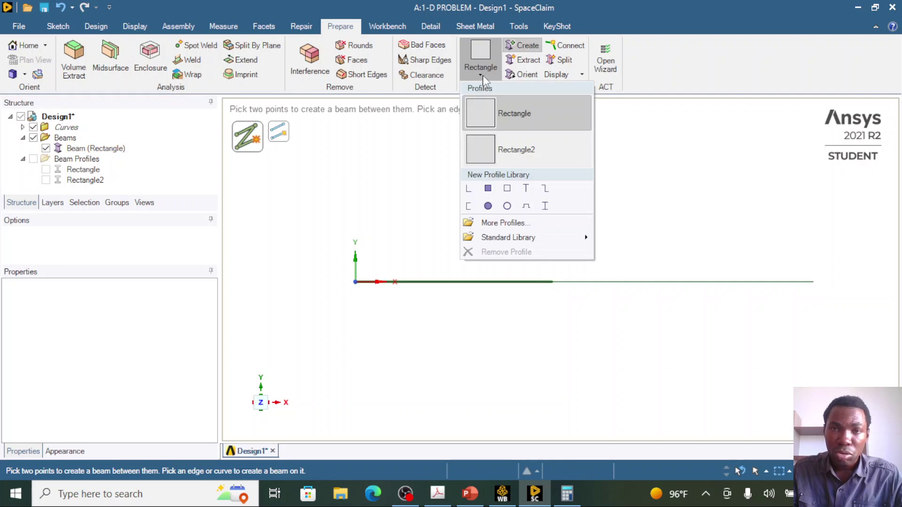
{"action": "left_click", "coordinate": [506, 149]}
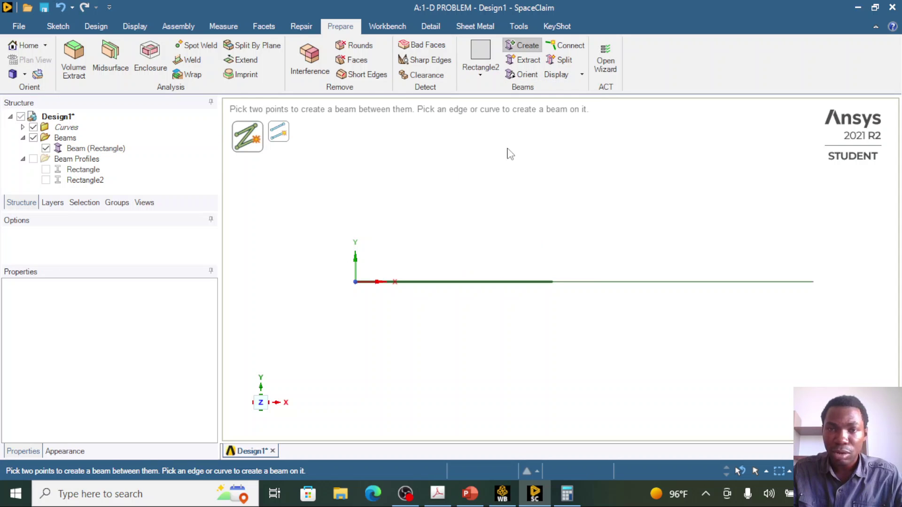
{"action": "left_click", "coordinate": [671, 282]}
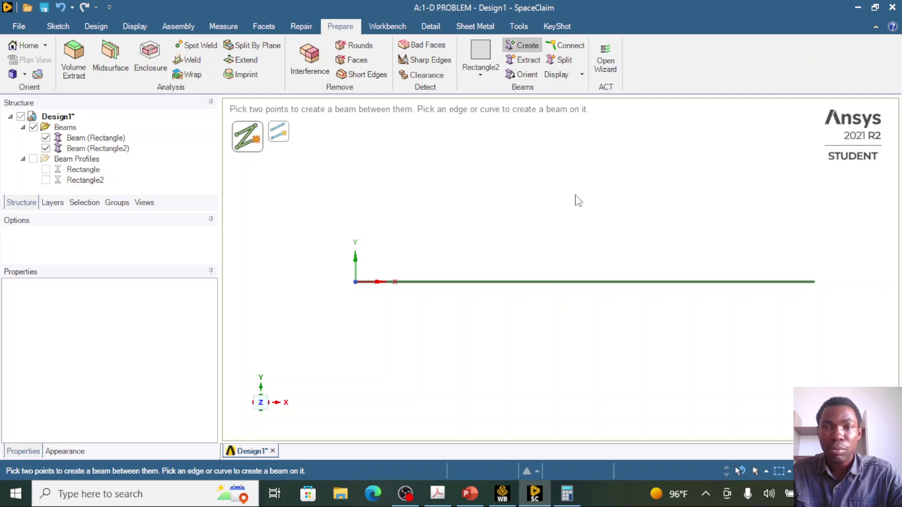
{"action": "key", "text": "Escape"}
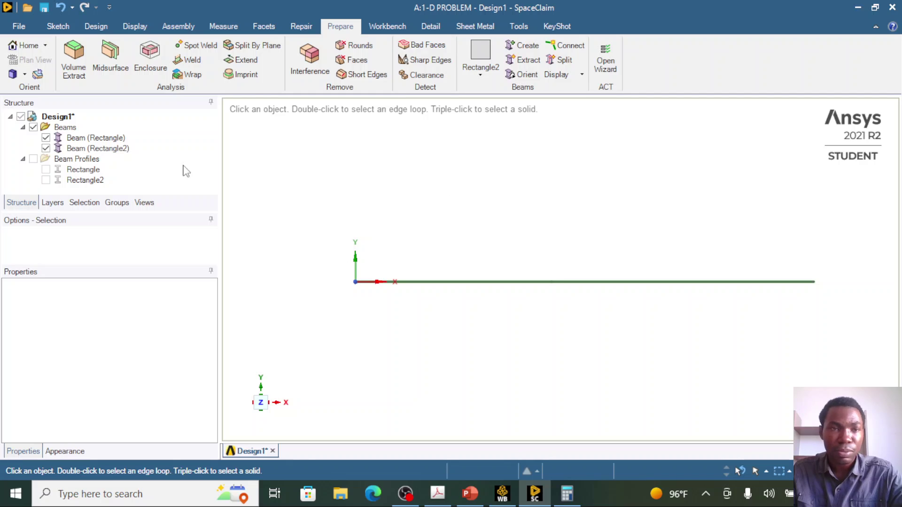
Change the type of the 90 mm beam with the Rectangle profile to Link/Truss
{"action": "left_click", "coordinate": [86, 138]}
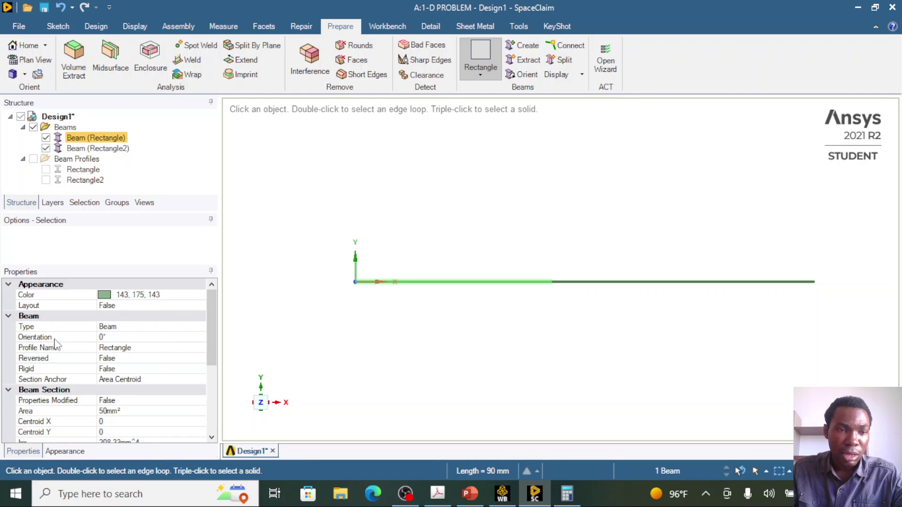
{"action": "left_click", "coordinate": [139, 351]}
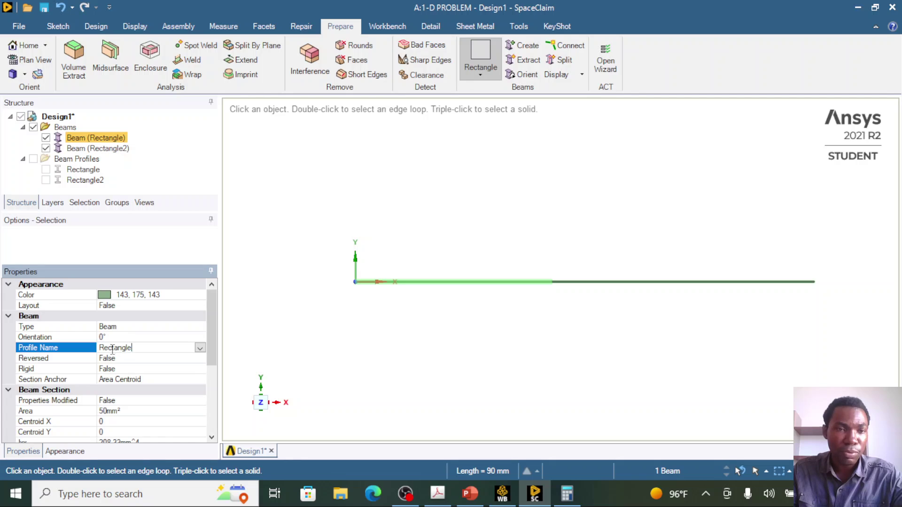
{"action": "left_click", "coordinate": [127, 327]}
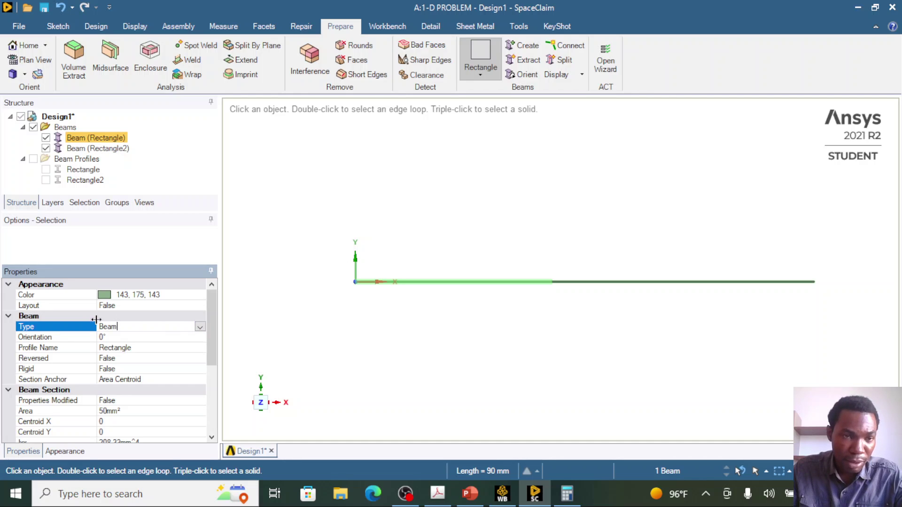
{"action": "left_click", "coordinate": [201, 328]}
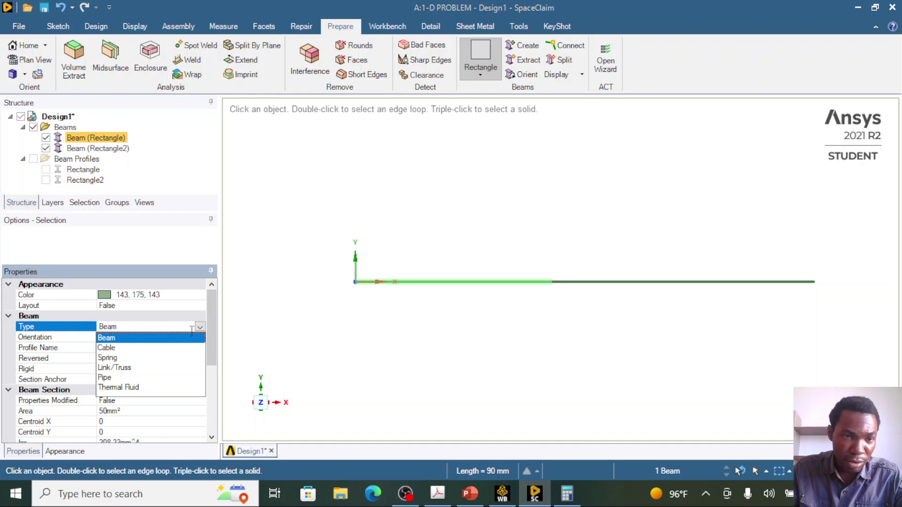
{"action": "left_click", "coordinate": [129, 370]}
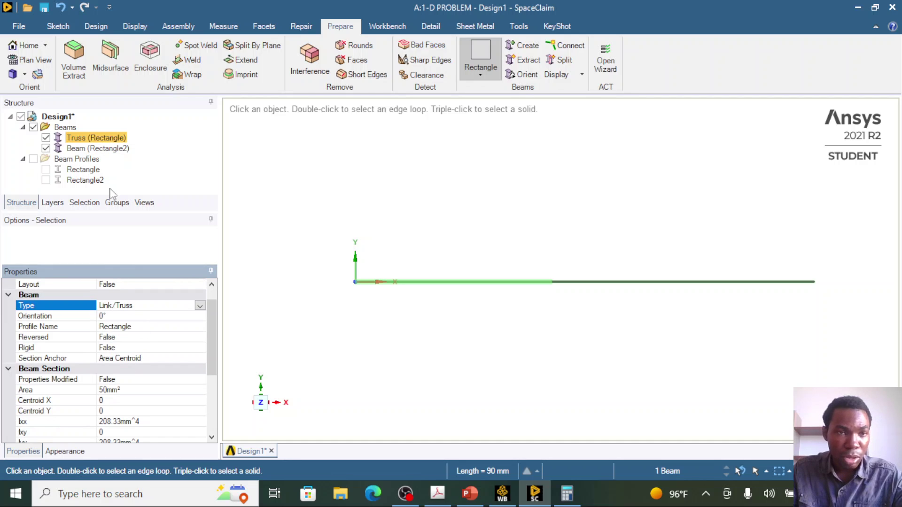
Change the type of the 120 mm beam with the Rectangle2 profile to Link/Truss
{"action": "left_click", "coordinate": [111, 149]}
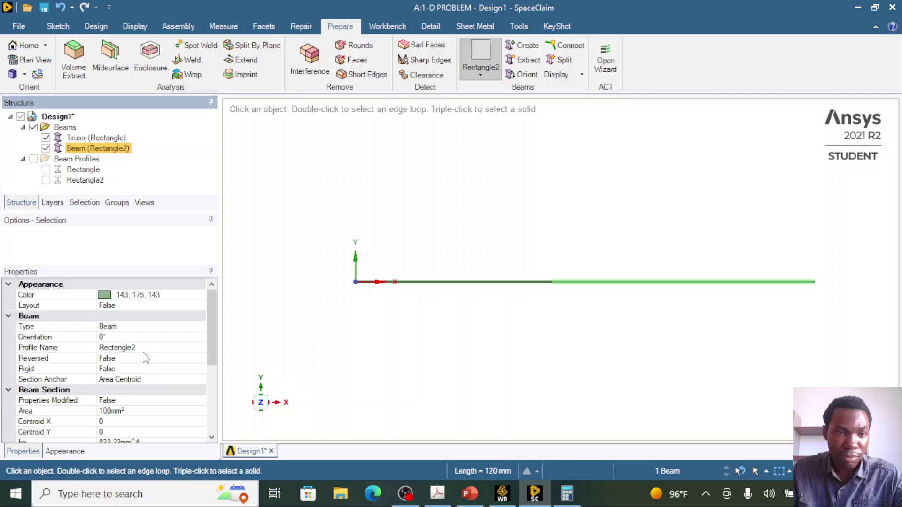
{"action": "left_click", "coordinate": [123, 326]}
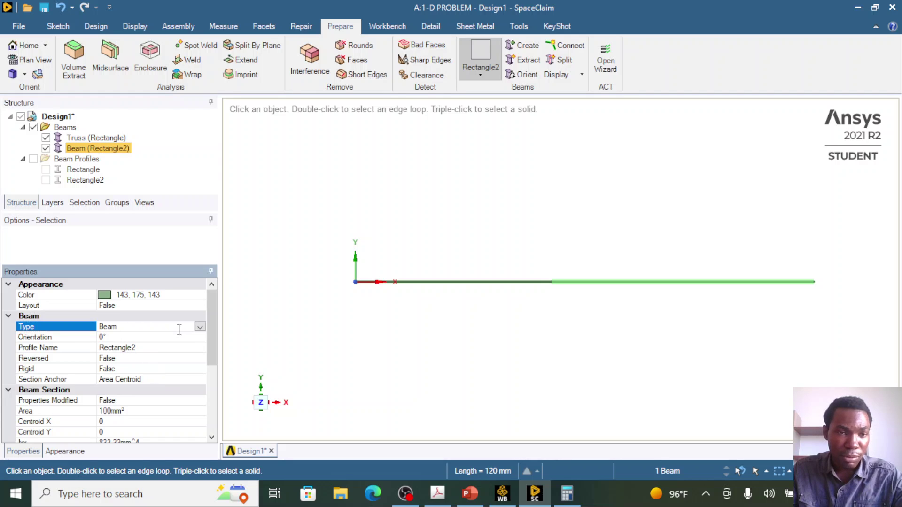
{"action": "left_click", "coordinate": [200, 327]}
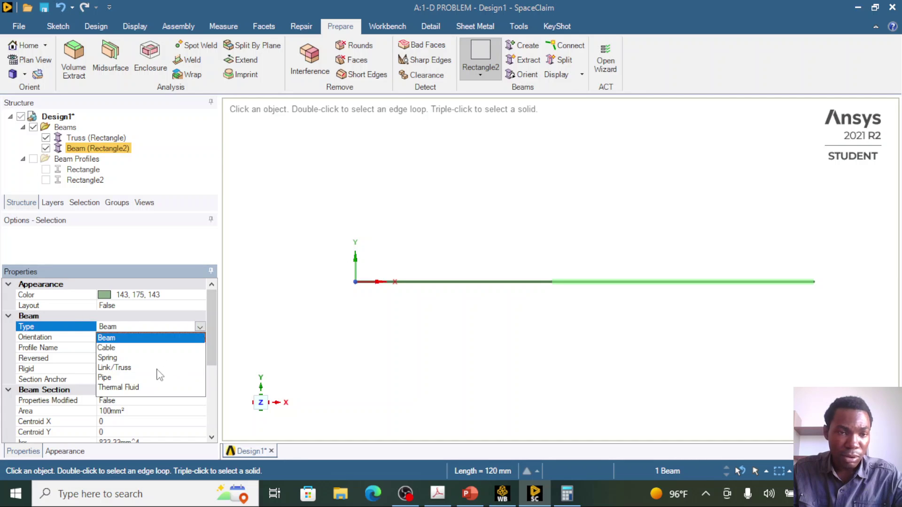
{"action": "left_click", "coordinate": [158, 369]}
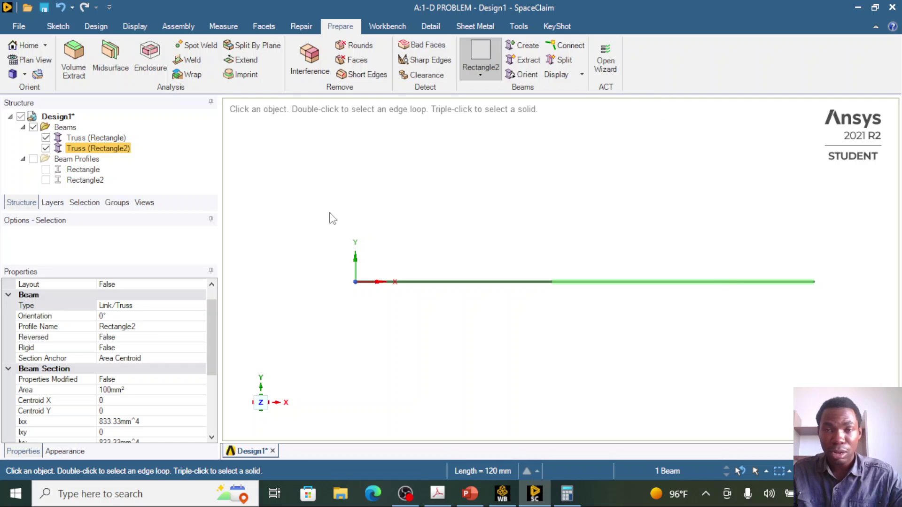
{"action": "left_click", "coordinate": [76, 149]}
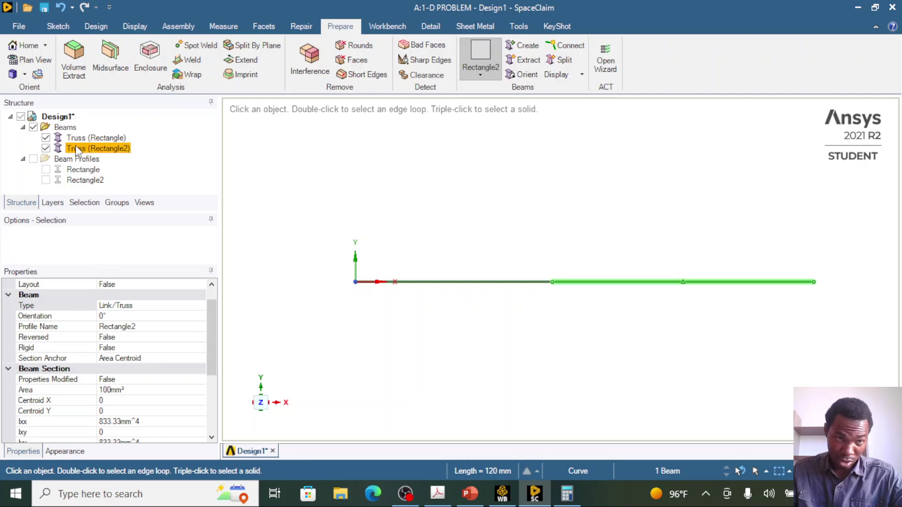
Set Share Topology to Share for the Design1 part and check the setting
{"action": "left_click", "coordinate": [58, 118]}
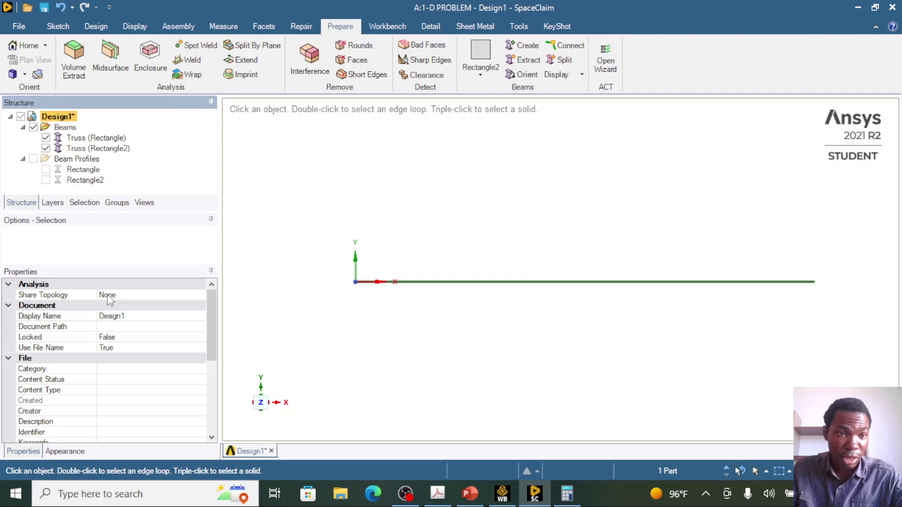
{"action": "left_click", "coordinate": [140, 296]}
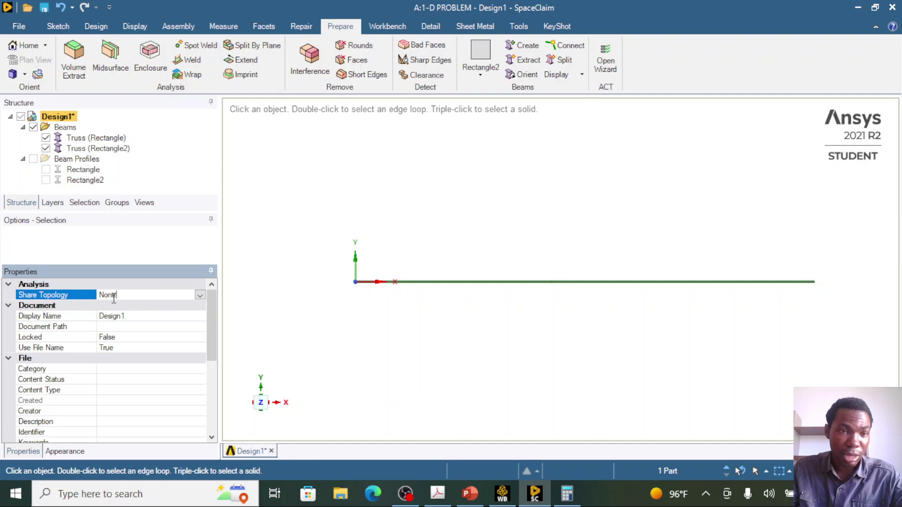
{"action": "left_click", "coordinate": [199, 295]}
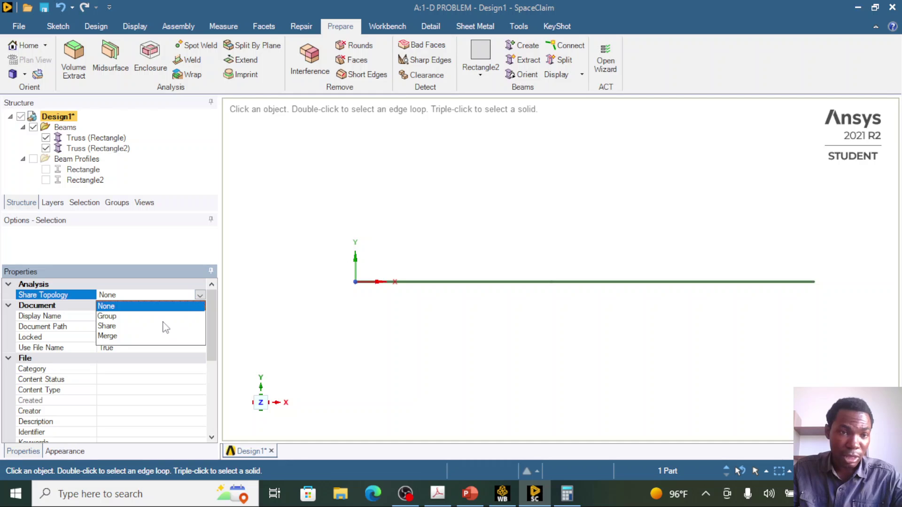
{"action": "left_click", "coordinate": [153, 326]}
{"action": "left_click", "coordinate": [358, 308]}
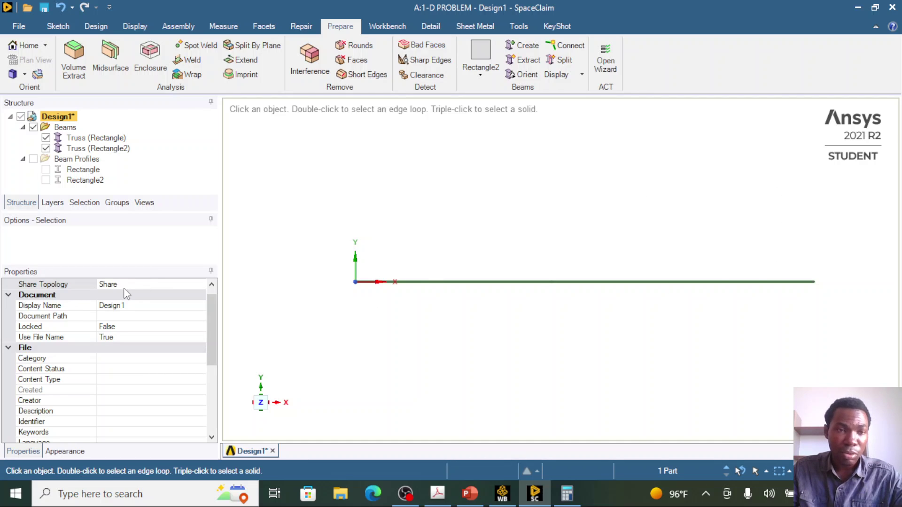
{"action": "left_click", "coordinate": [152, 289]}
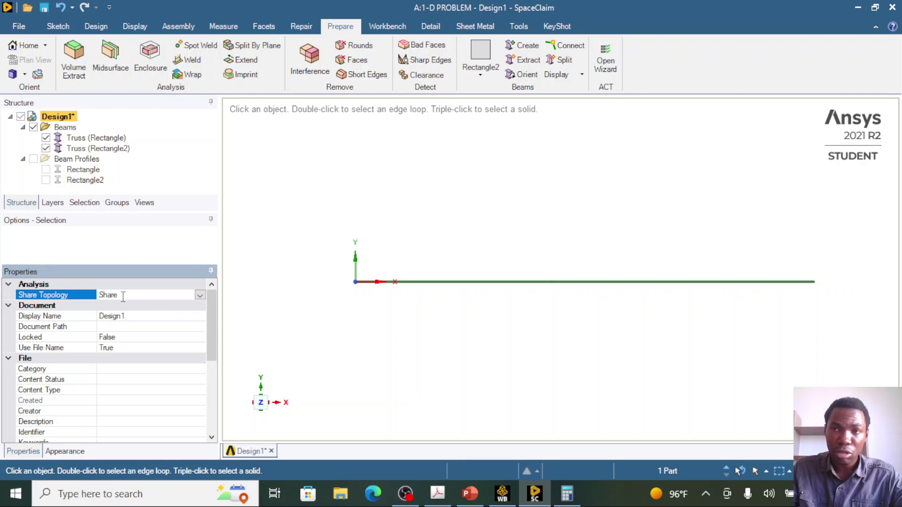
{"action": "left_click", "coordinate": [552, 236]}
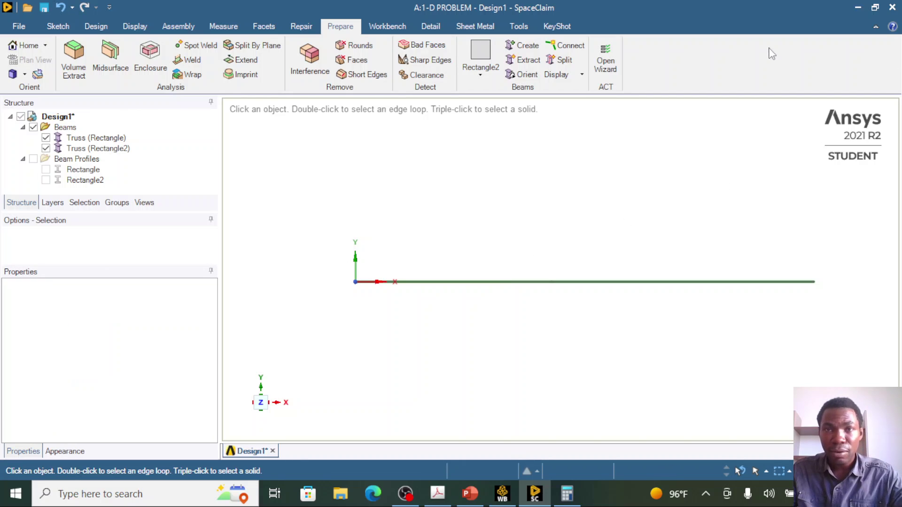
Close SpaceClaim, switch to the Workbench project and select the Geometry cell of the Static Structural system
{"action": "left_click", "coordinate": [893, 8]}
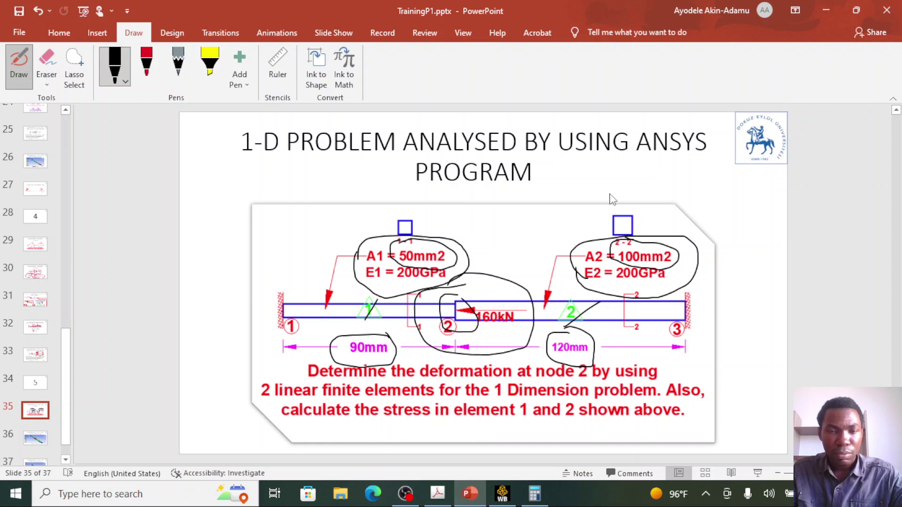
{"action": "left_click", "coordinate": [502, 494]}
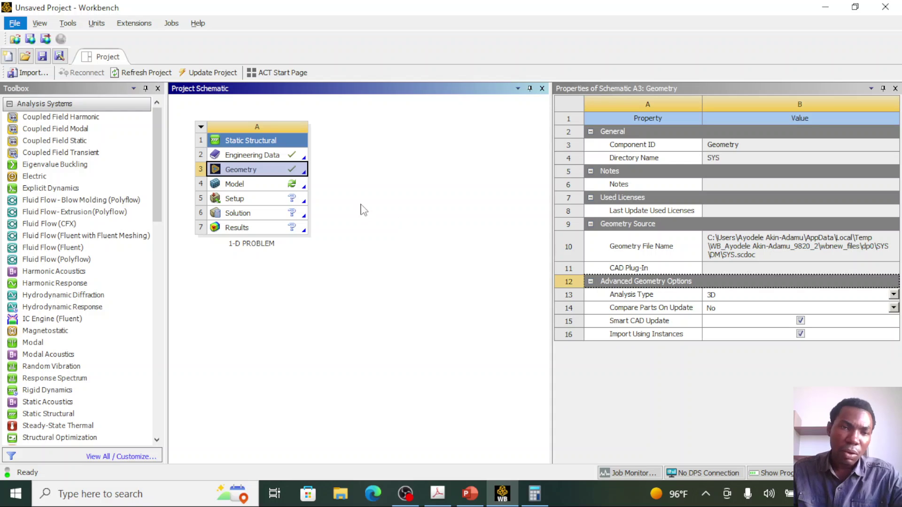
{"action": "left_click", "coordinate": [259, 154]}
{"action": "left_click", "coordinate": [259, 173]}
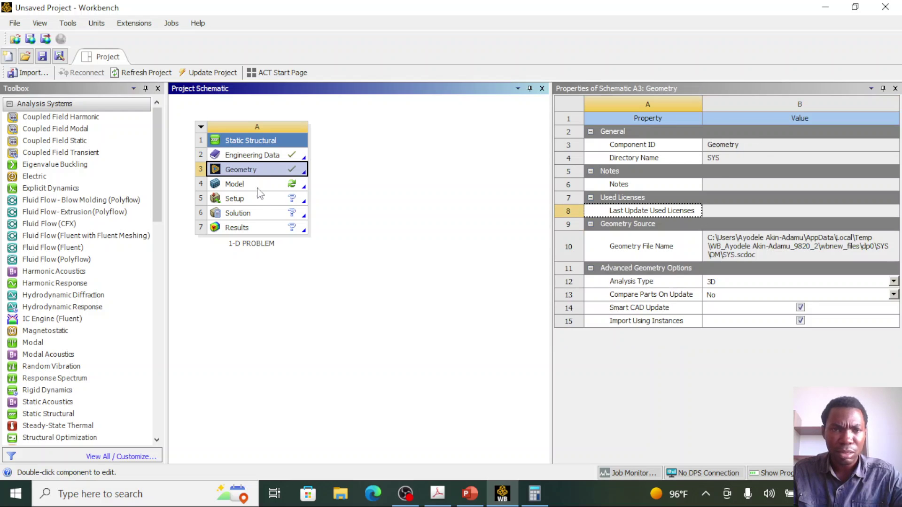
Open the Static Structural model in Mechanical and look through its branches from Geometry to Connections
{"action": "left_click", "coordinate": [259, 188]}
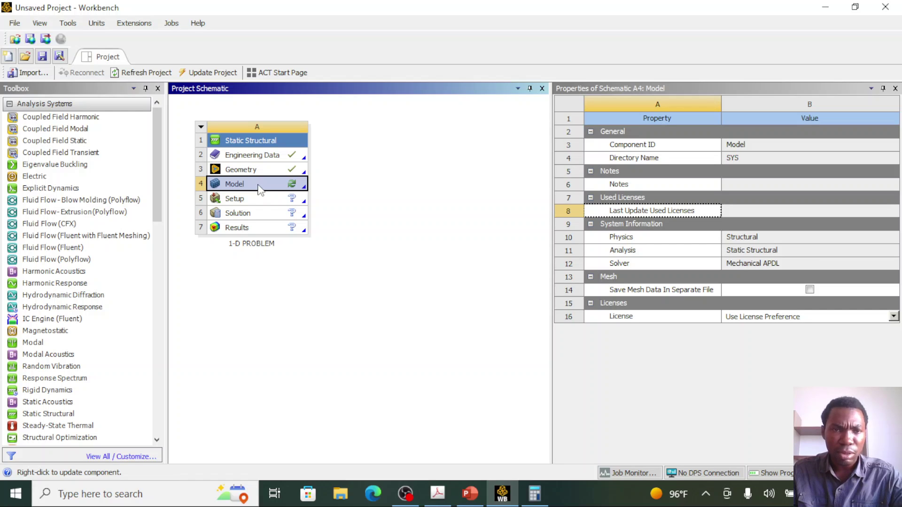
{"action": "double_click", "coordinate": [260, 186]}
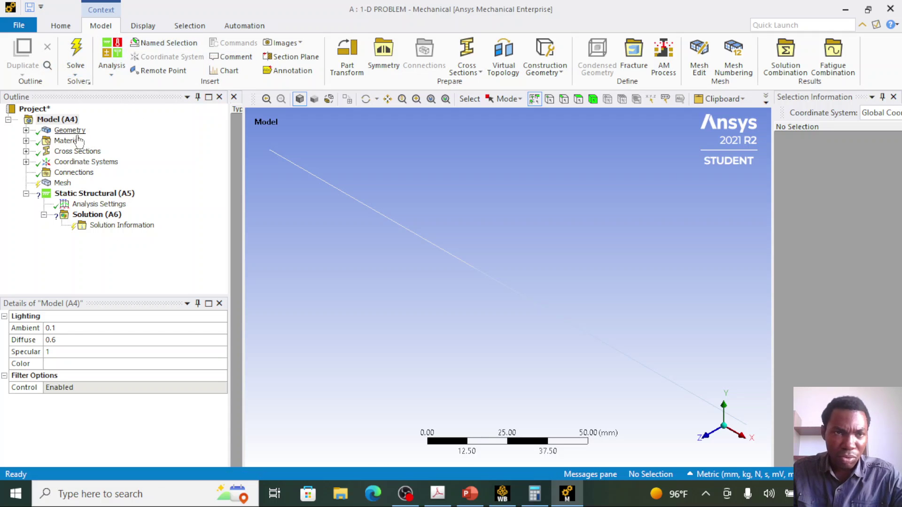
{"action": "left_click", "coordinate": [66, 130]}
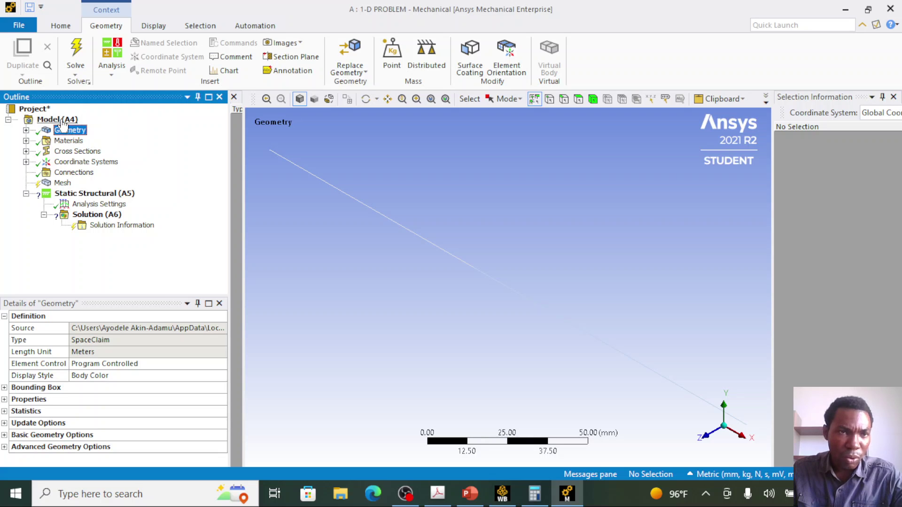
{"action": "left_click", "coordinate": [60, 120]}
{"action": "left_click", "coordinate": [70, 131]}
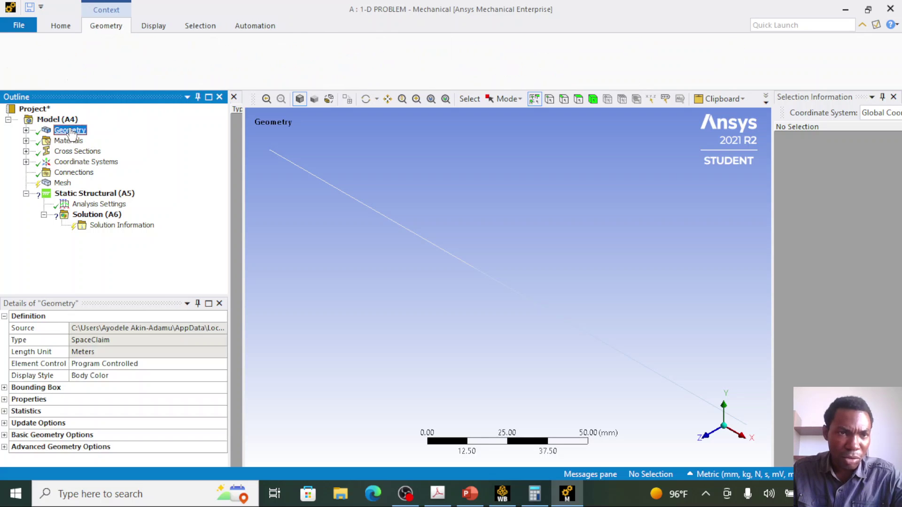
{"action": "left_click", "coordinate": [69, 141]}
{"action": "left_click", "coordinate": [81, 152]}
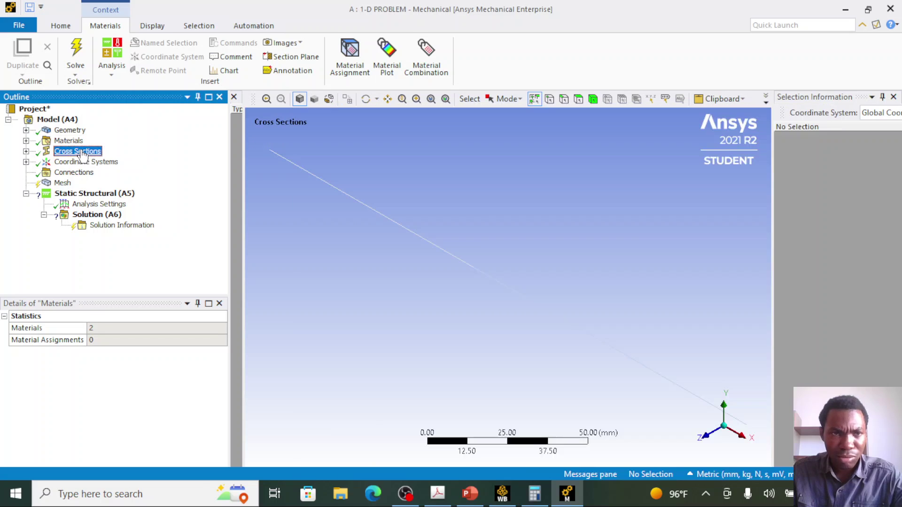
{"action": "left_click", "coordinate": [93, 164]}
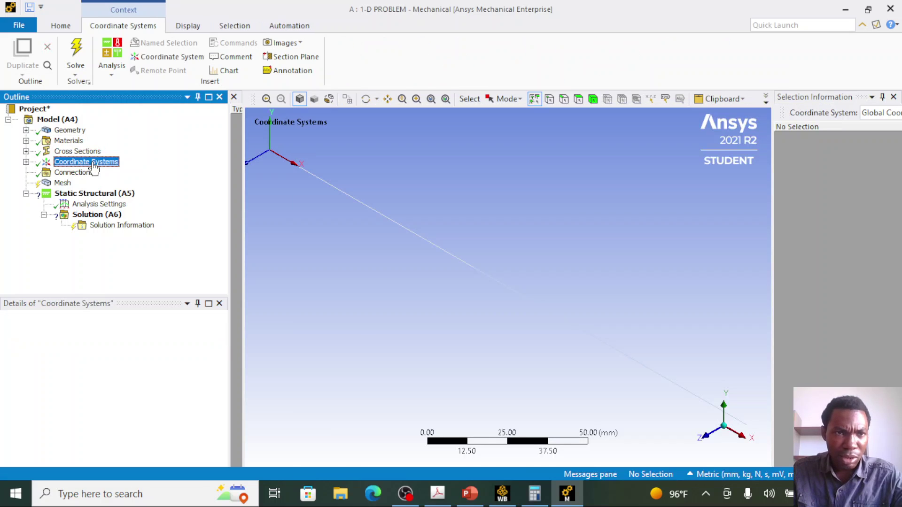
{"action": "left_click", "coordinate": [81, 174]}
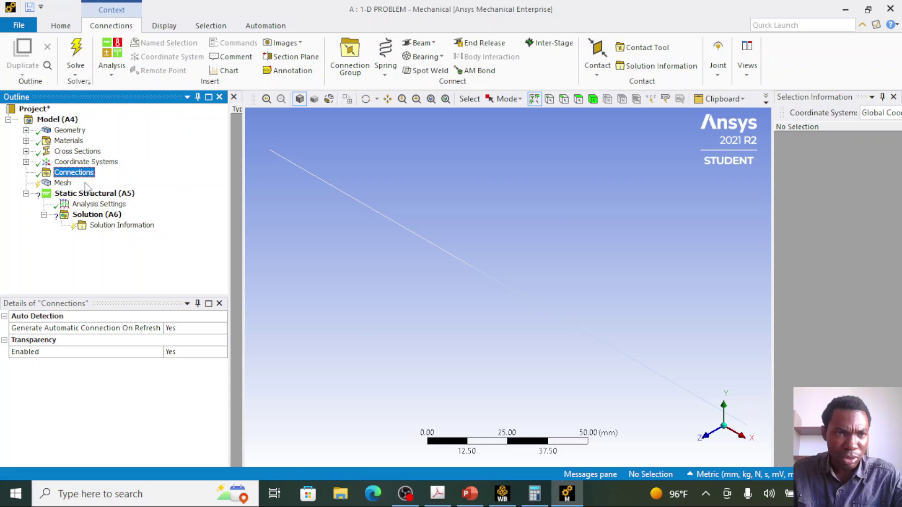
Expand the Geometry's SYS part and examine the details of Truss (Rectangle) and Truss (Rectangle2) and their edges
{"action": "left_click", "coordinate": [66, 131]}
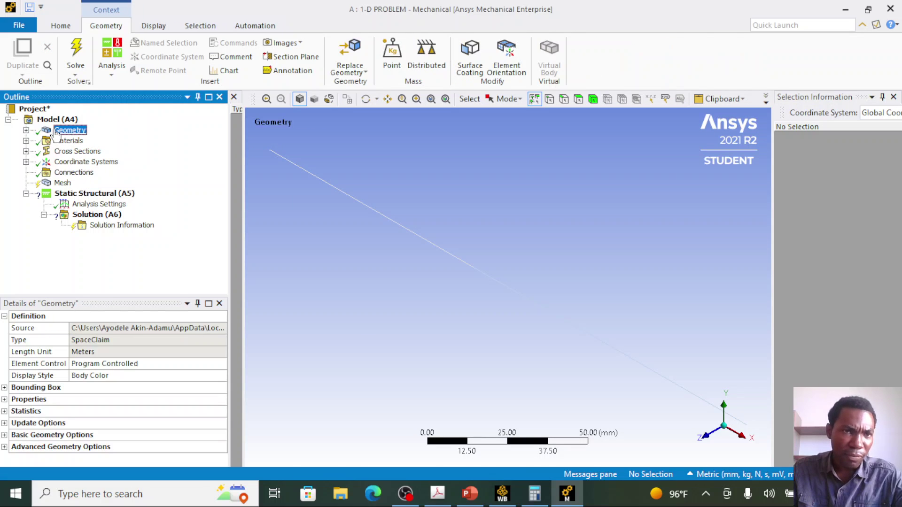
{"action": "left_click", "coordinate": [26, 130]}
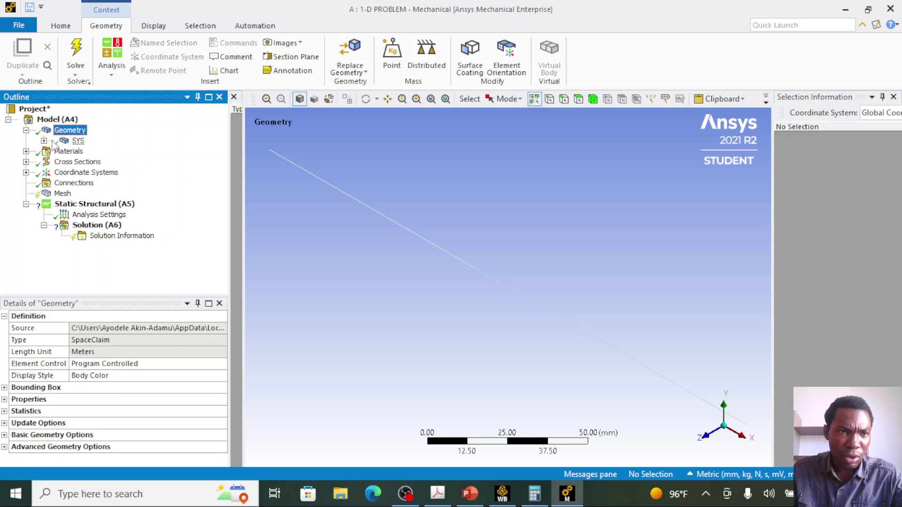
{"action": "left_click", "coordinate": [44, 141]}
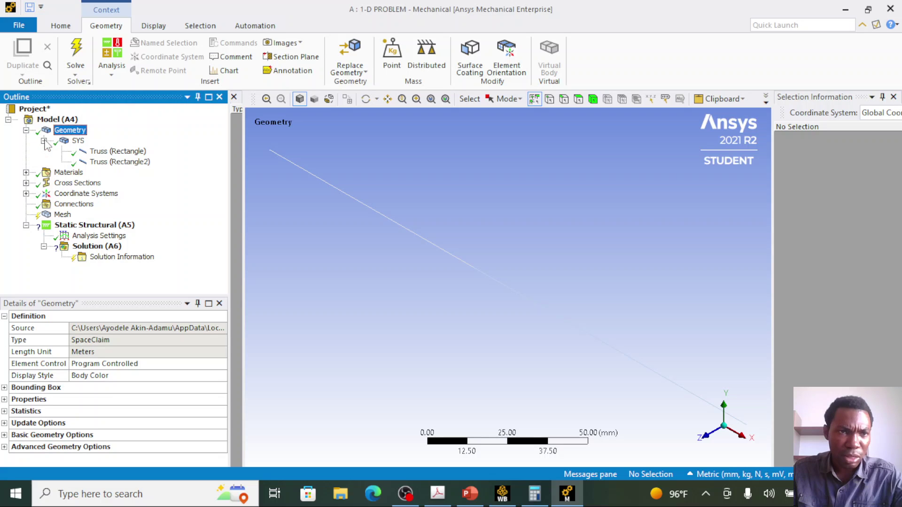
{"action": "left_click", "coordinate": [108, 153]}
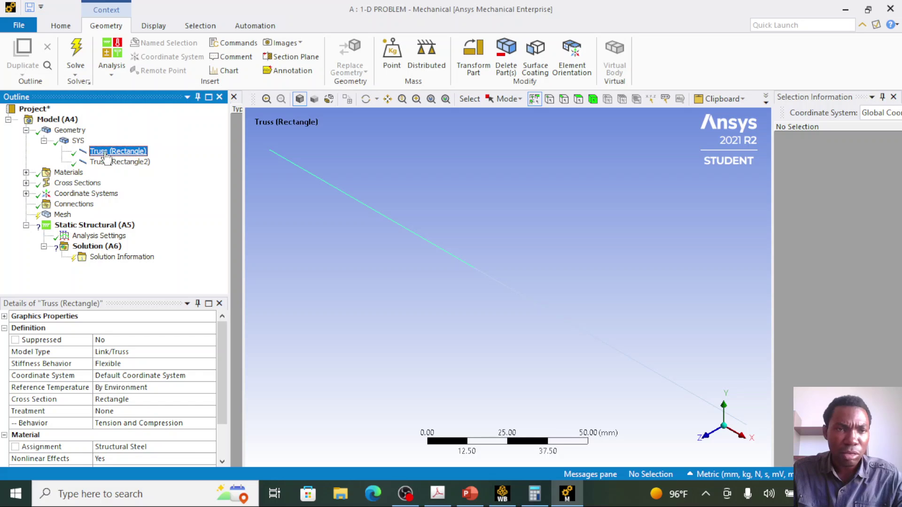
{"action": "left_click", "coordinate": [128, 165]}
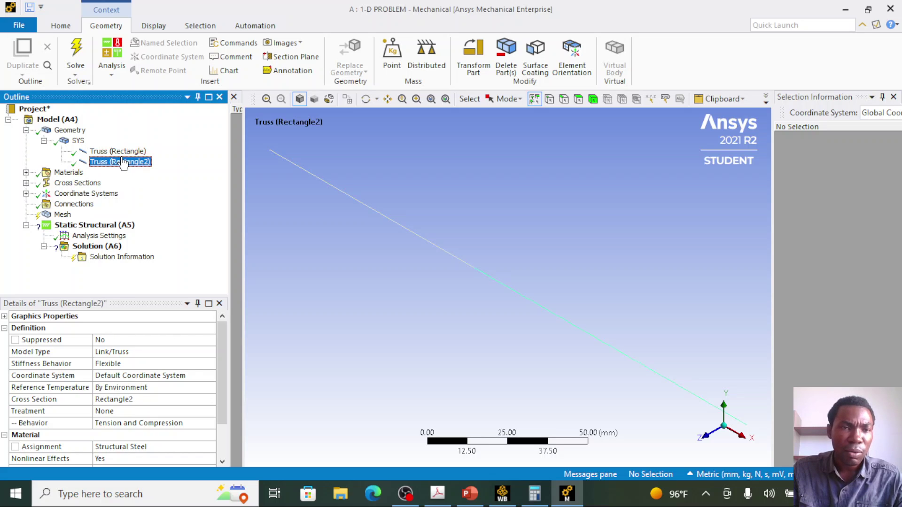
{"action": "left_click", "coordinate": [405, 228]}
{"action": "left_click", "coordinate": [525, 298]}
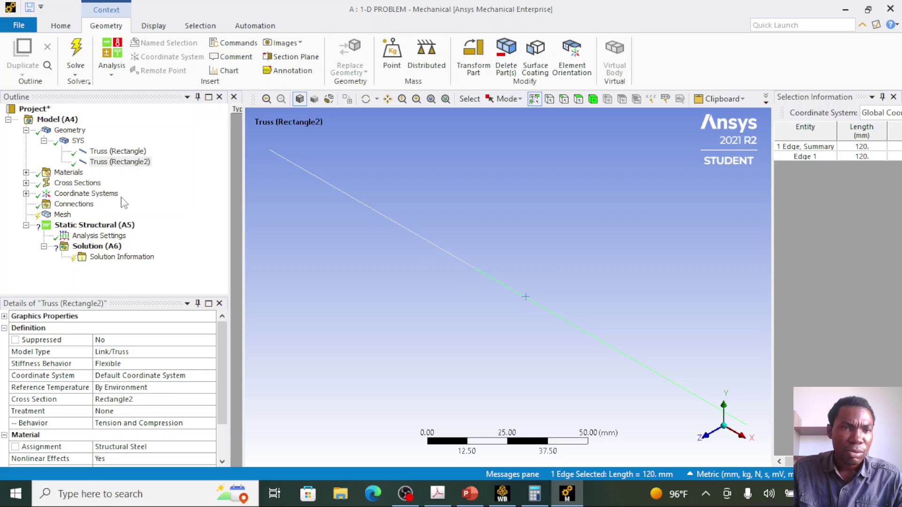
Assign the Steel material to the Truss (Rectangle) body
{"action": "left_click", "coordinate": [116, 154]}
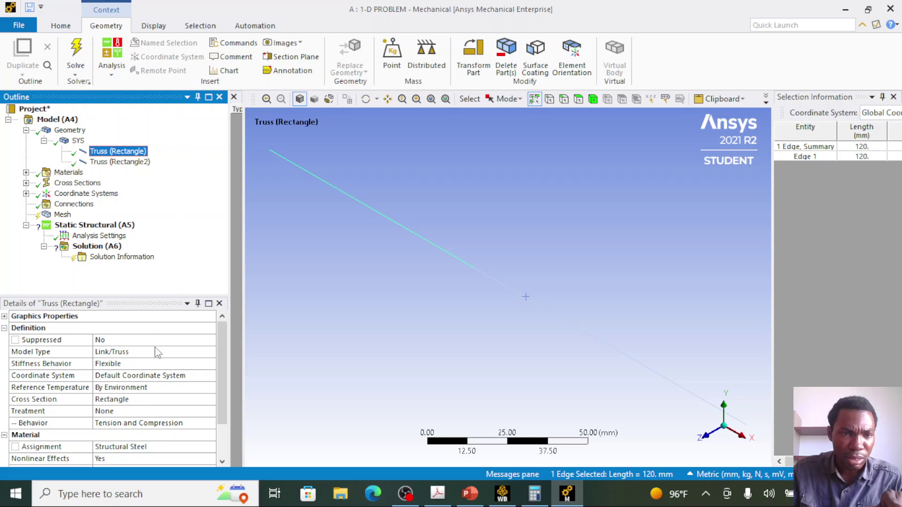
{"action": "scroll", "coordinate": [147, 406], "scroll_direction": "down", "scroll_amount": 1}
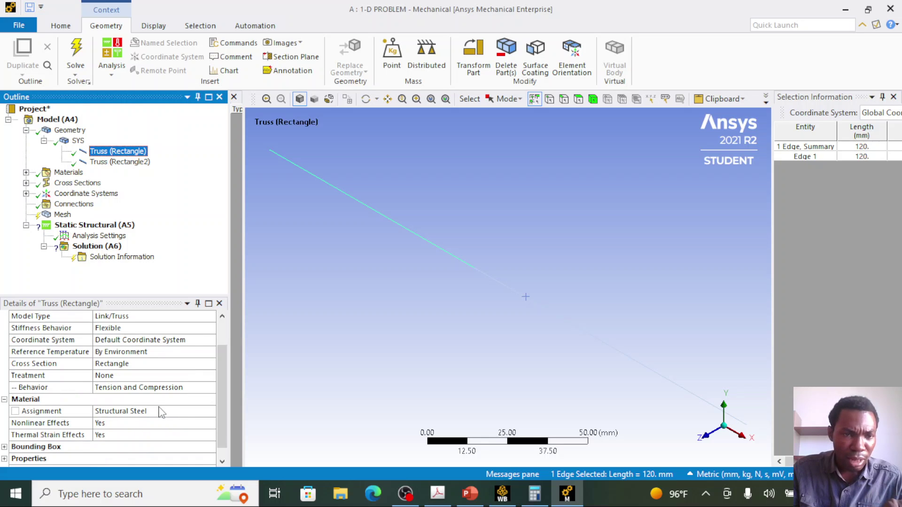
{"action": "left_click", "coordinate": [162, 416]}
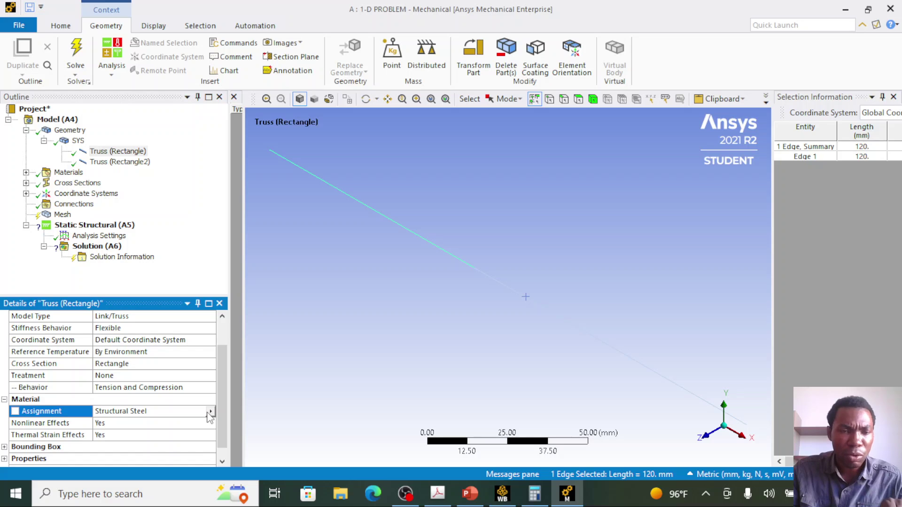
{"action": "left_click", "coordinate": [210, 412]}
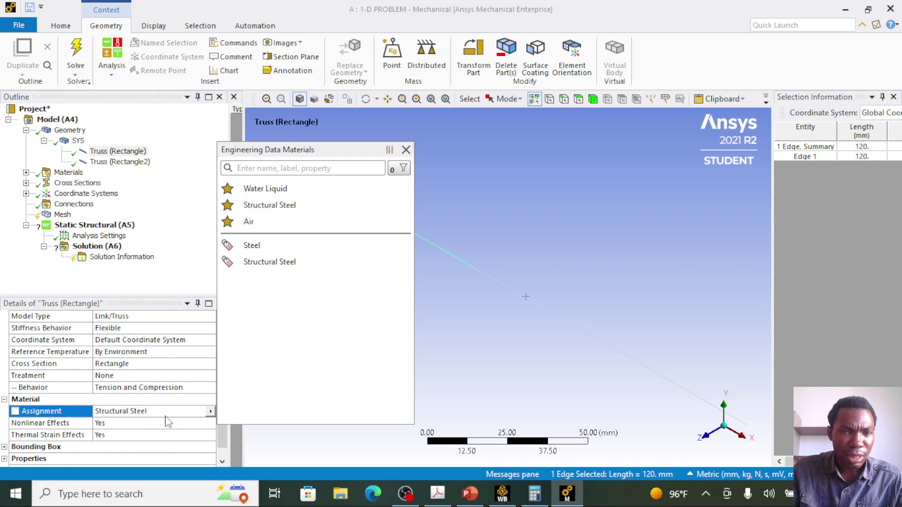
{"action": "left_click", "coordinate": [253, 247]}
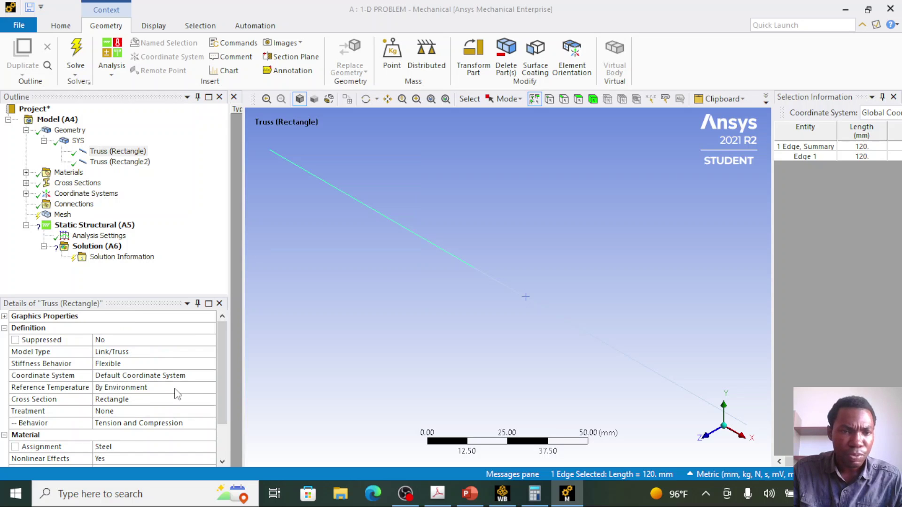
Change the material assignment of the Truss (Rectangle2) body to Steel
{"action": "left_click", "coordinate": [143, 162]}
{"action": "left_click", "coordinate": [123, 447]}
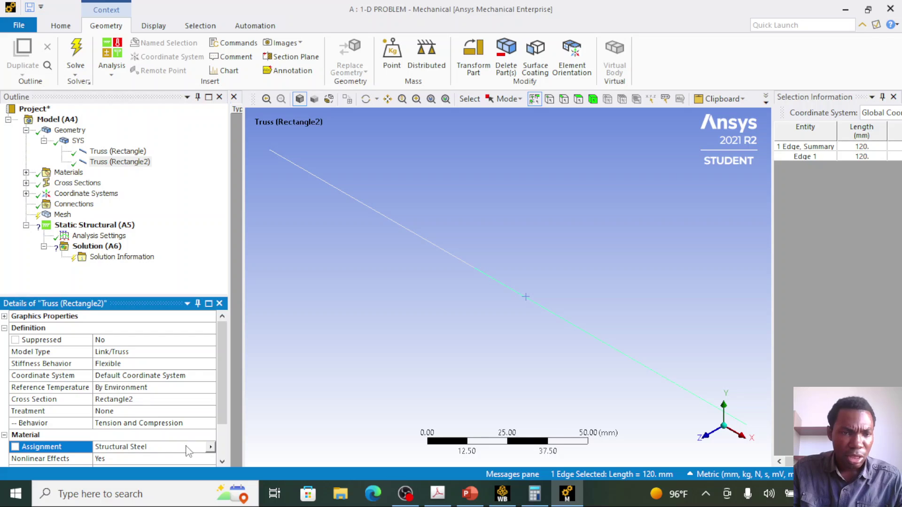
{"action": "left_click", "coordinate": [210, 447]}
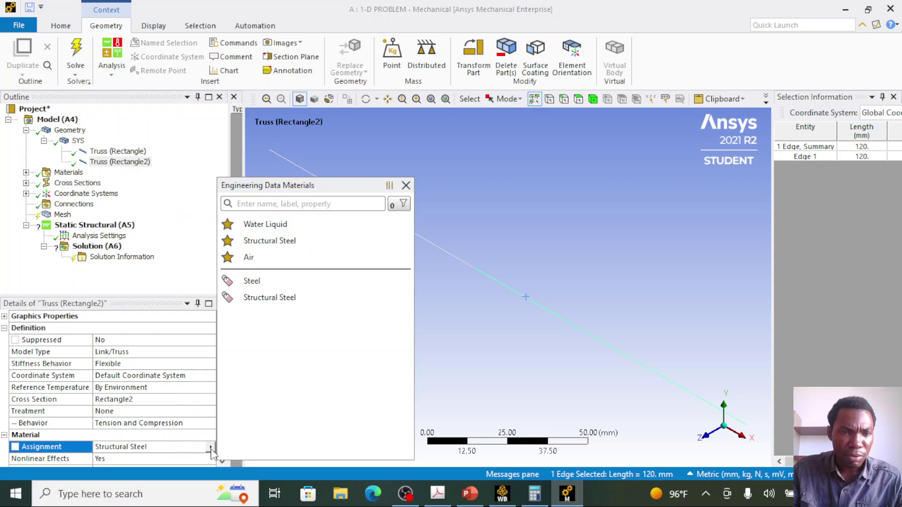
{"action": "left_click", "coordinate": [253, 281]}
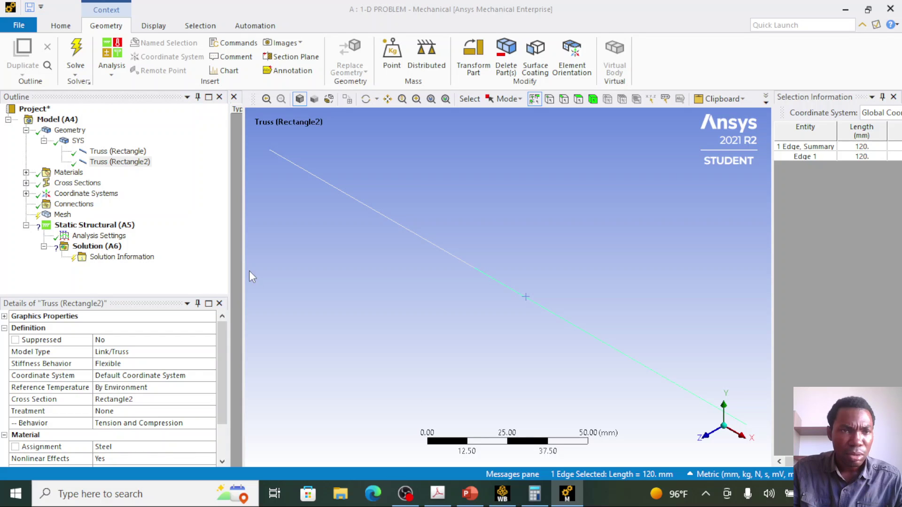
Examine the Steel and Structural Steel material properties and the Rectangle and Rectangle2 cross sections
{"action": "left_click", "coordinate": [26, 173]}
{"action": "left_click", "coordinate": [68, 173]}
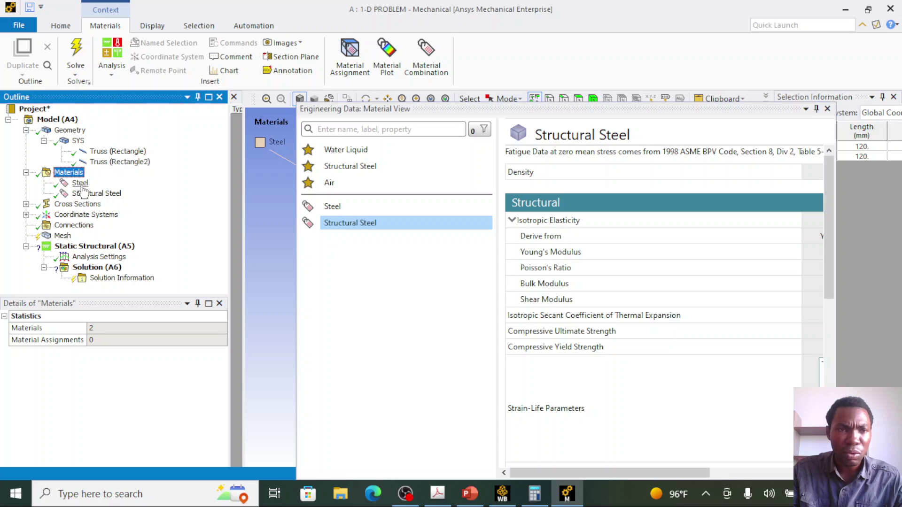
{"action": "left_click", "coordinate": [82, 186]}
{"action": "left_click", "coordinate": [85, 196]}
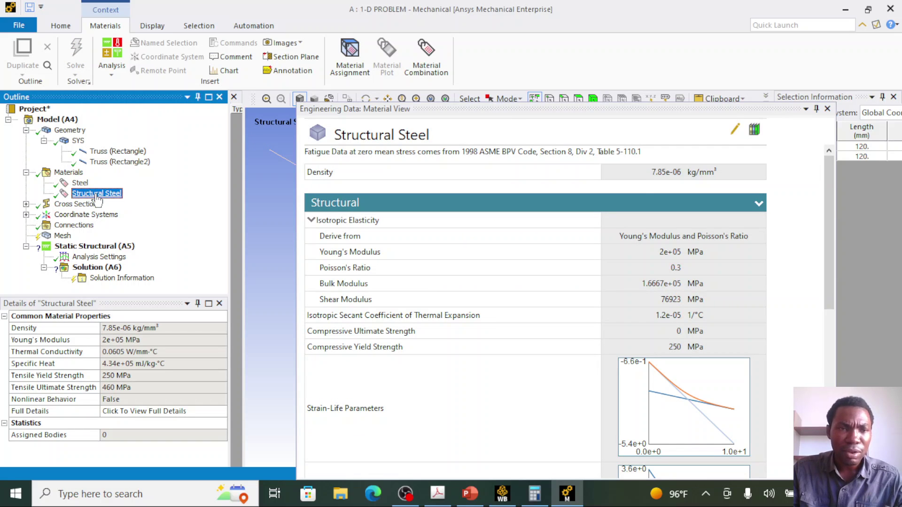
{"action": "left_click", "coordinate": [81, 184]}
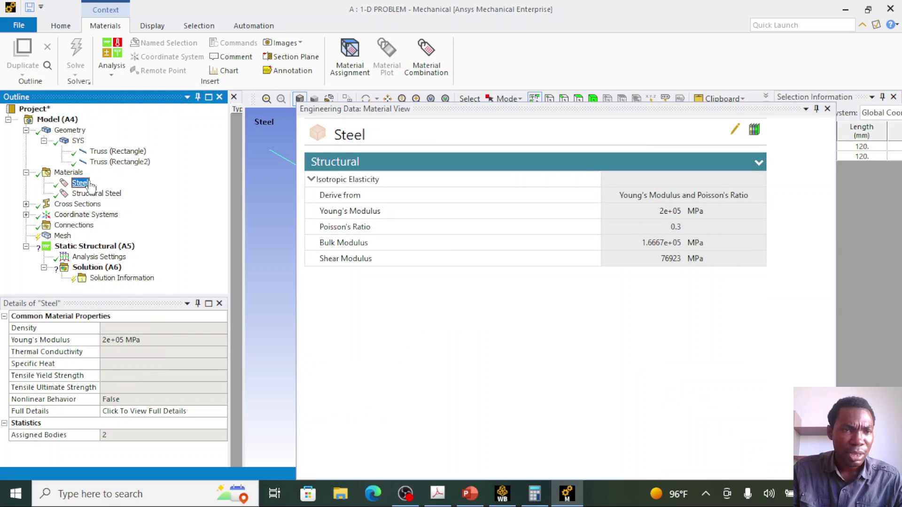
{"action": "left_click", "coordinate": [26, 204]}
{"action": "left_click", "coordinate": [77, 216]}
{"action": "left_click", "coordinate": [83, 226]}
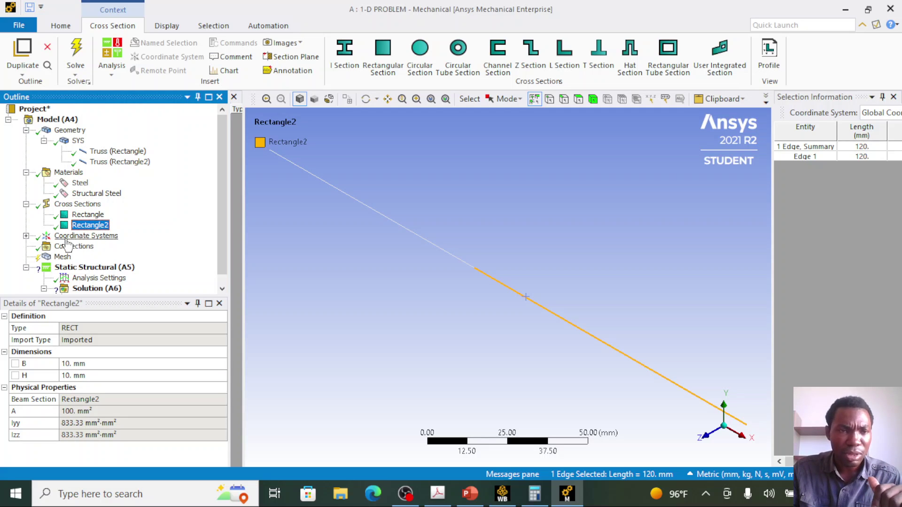
Examine the Global Coordinate System's origin and axes and the option for inserting another coordinate system
{"action": "left_click", "coordinate": [26, 236]}
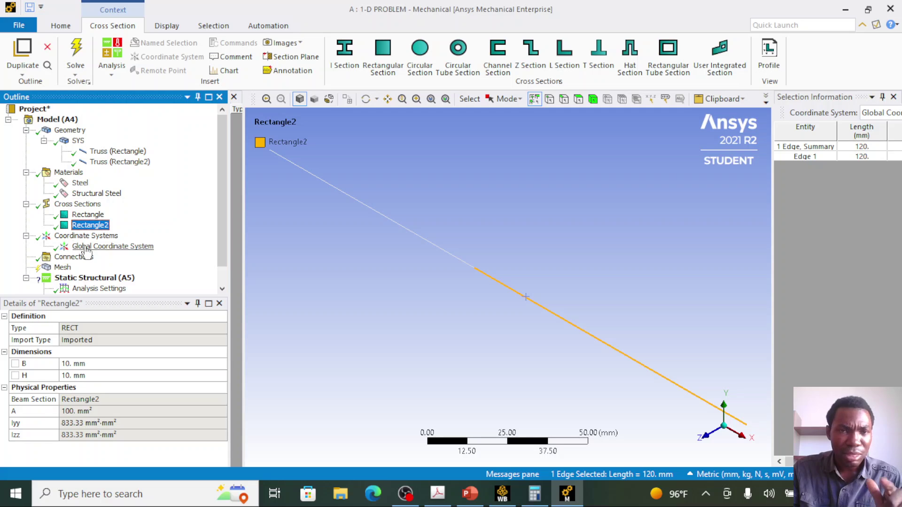
{"action": "left_click", "coordinate": [87, 248]}
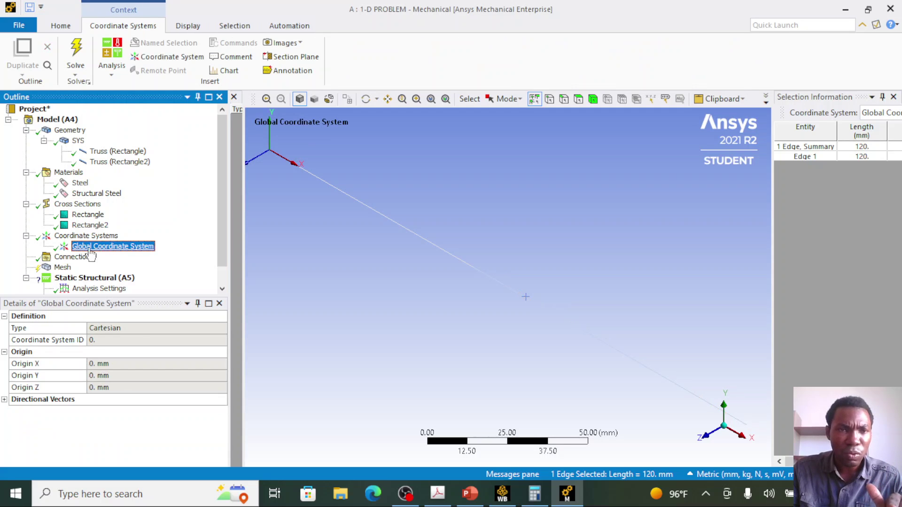
{"action": "scroll", "coordinate": [329, 199], "scroll_direction": "down", "scroll_amount": 2}
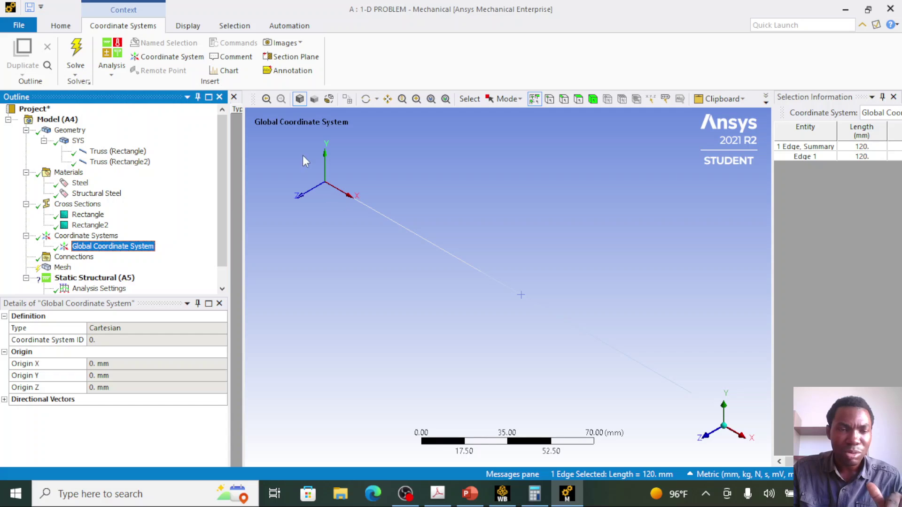
{"action": "left_click", "coordinate": [98, 236]}
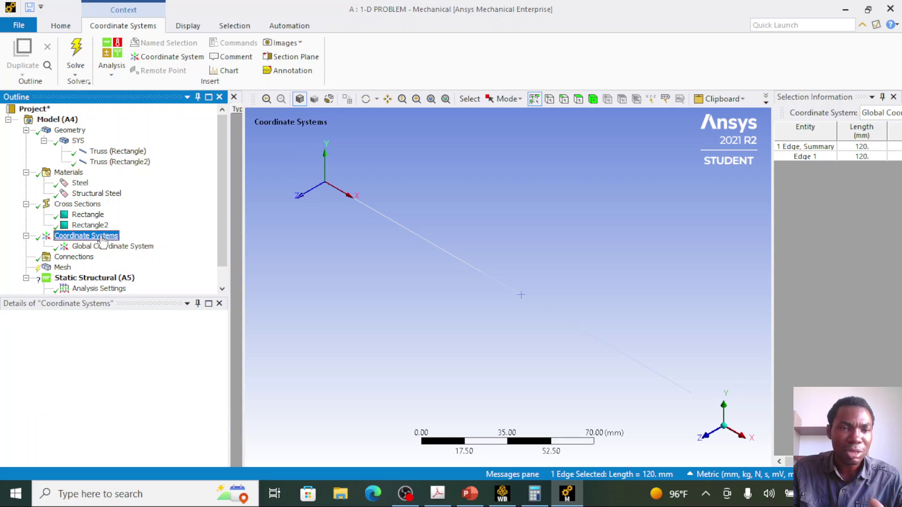
{"action": "right_click", "coordinate": [101, 237]}
{"action": "mouse_move", "coordinate": [126, 248]}
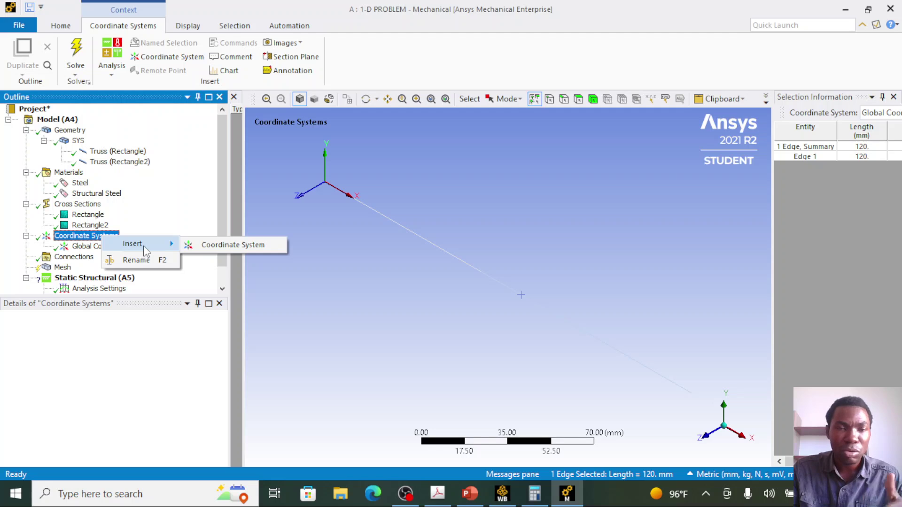
{"action": "left_click", "coordinate": [85, 247]}
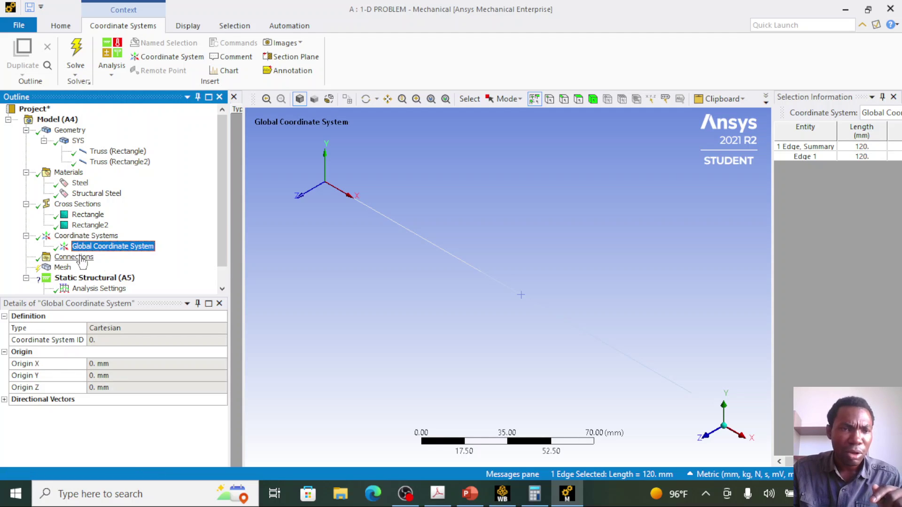
Check the Connections settings and bring up the Mesh details
{"action": "scroll", "coordinate": [80, 258], "scroll_direction": "down", "scroll_amount": 1}
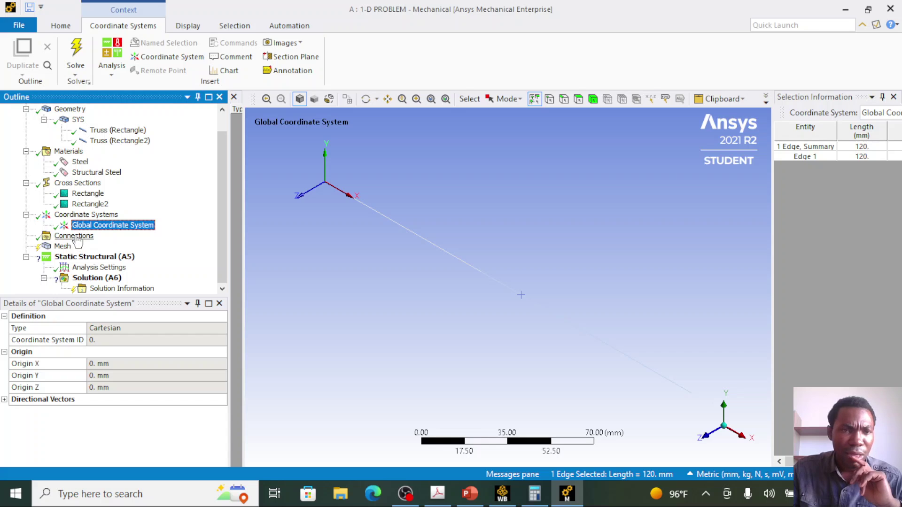
{"action": "left_click", "coordinate": [75, 237]}
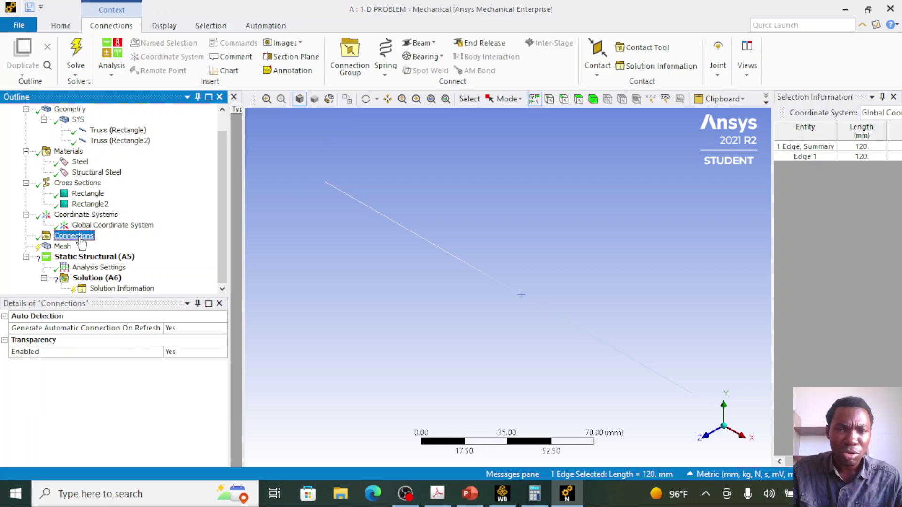
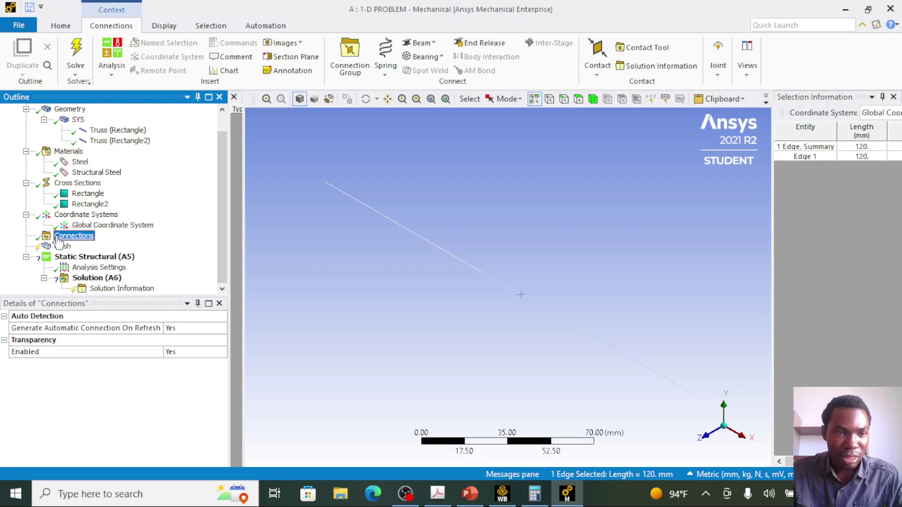
{"action": "left_click", "coordinate": [64, 248]}
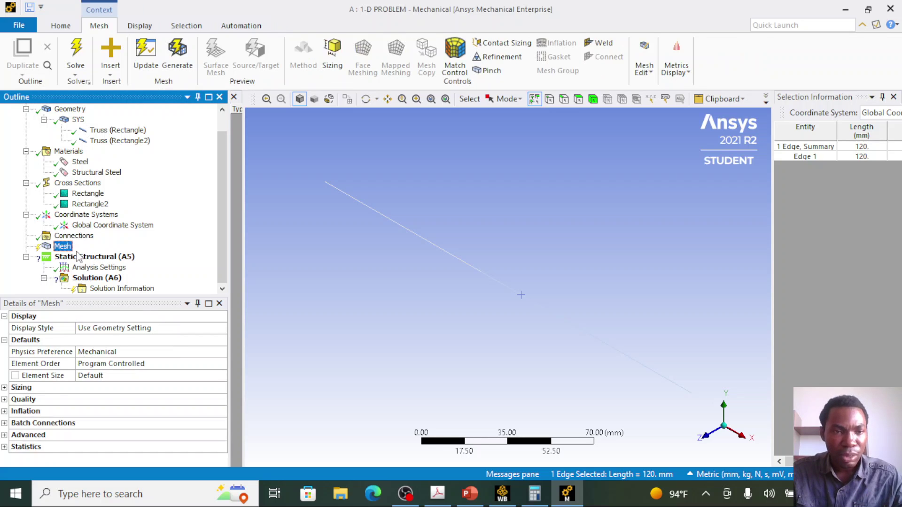
Set the mesh element size to 120 mm and the element order to Linear
{"action": "left_click", "coordinate": [119, 376]}
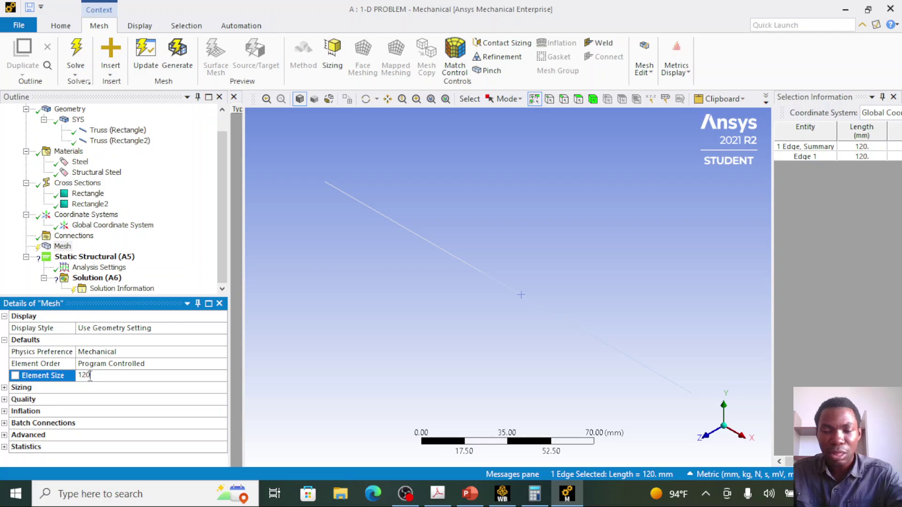
{"action": "key", "text": "Return"}
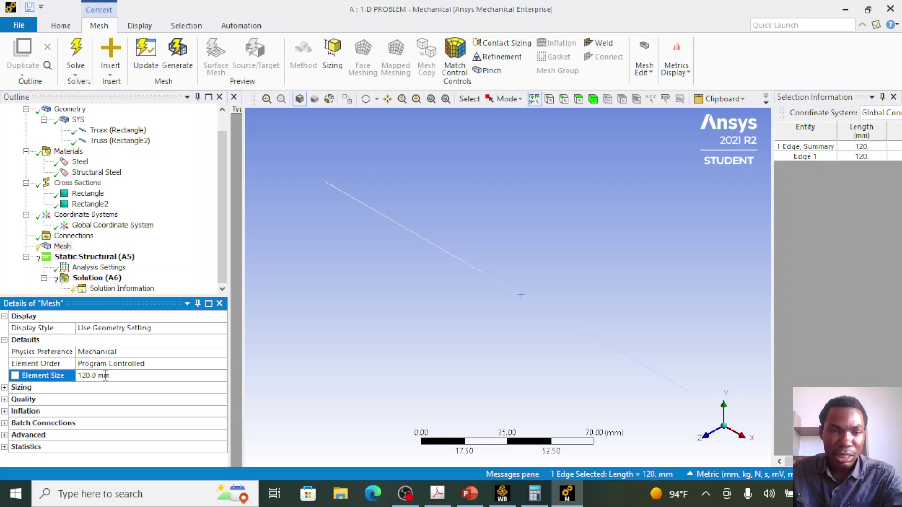
{"action": "left_click", "coordinate": [117, 364]}
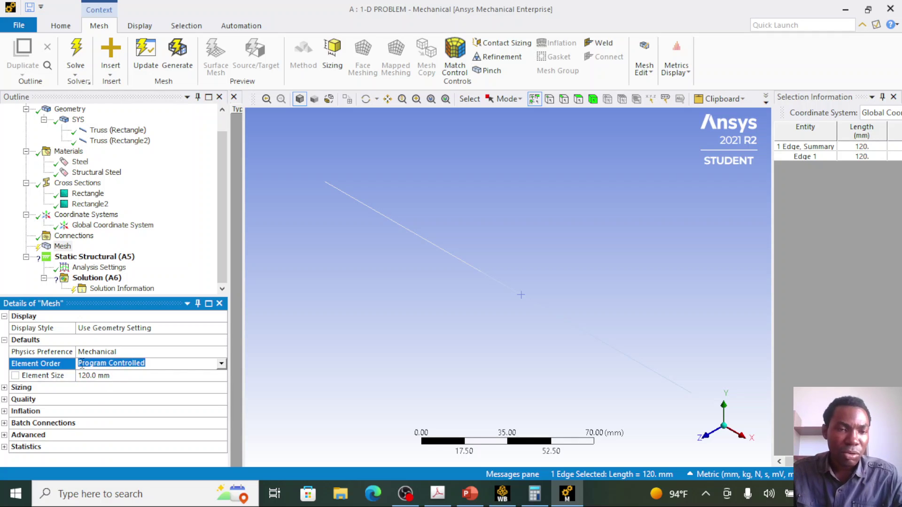
{"action": "left_click", "coordinate": [220, 365]}
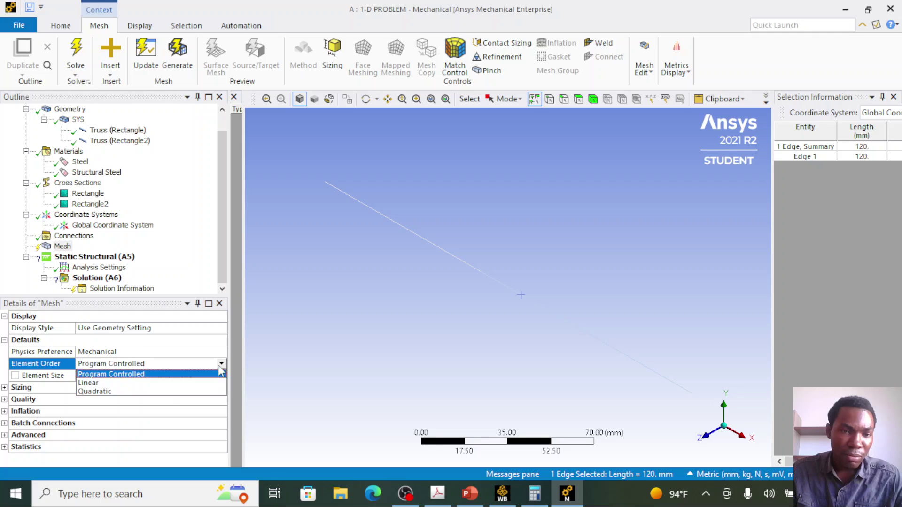
{"action": "left_click", "coordinate": [163, 384]}
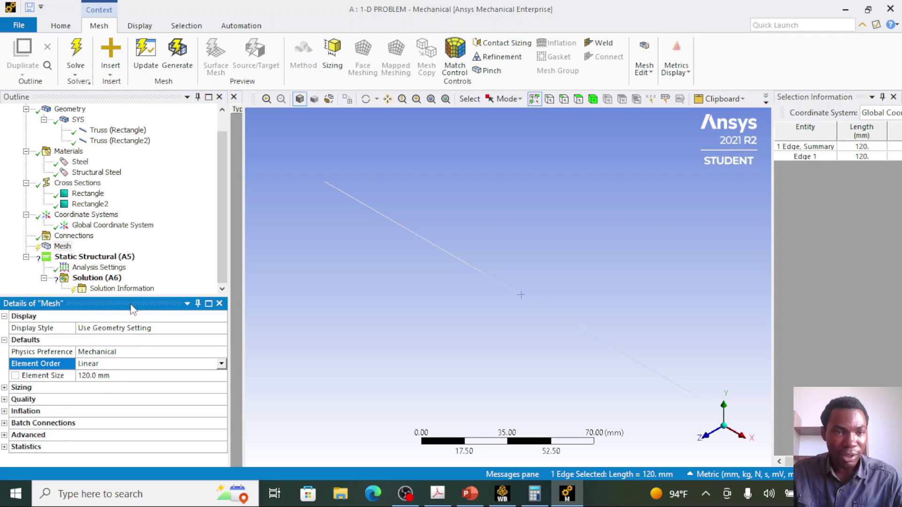
Insert a Displacement support in the Static Structural analysis and scope it to the bar's end vertex at the origin
{"action": "left_click", "coordinate": [89, 258]}
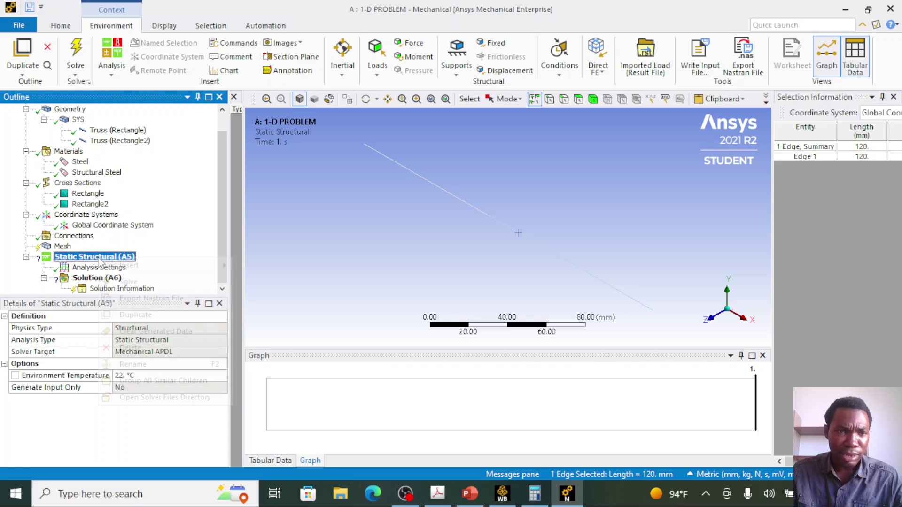
{"action": "right_click", "coordinate": [99, 259]}
{"action": "mouse_move", "coordinate": [125, 269]}
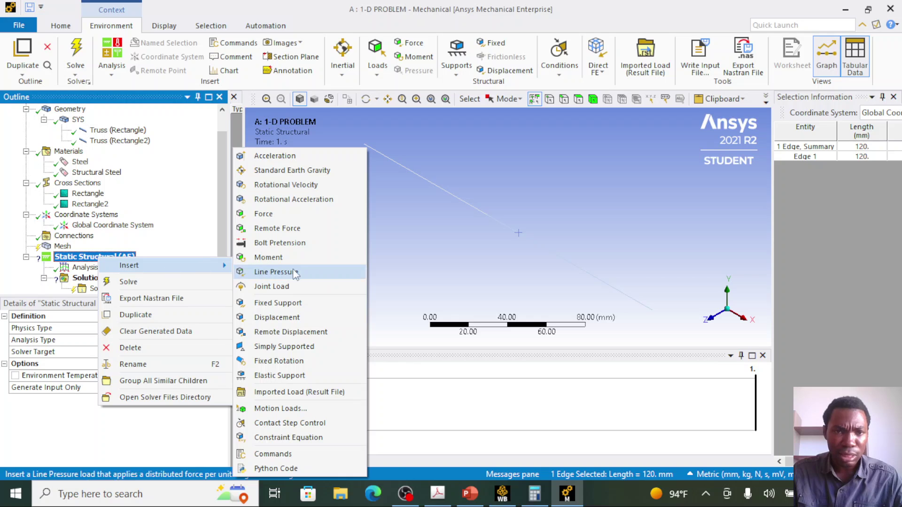
{"action": "left_click", "coordinate": [281, 319]}
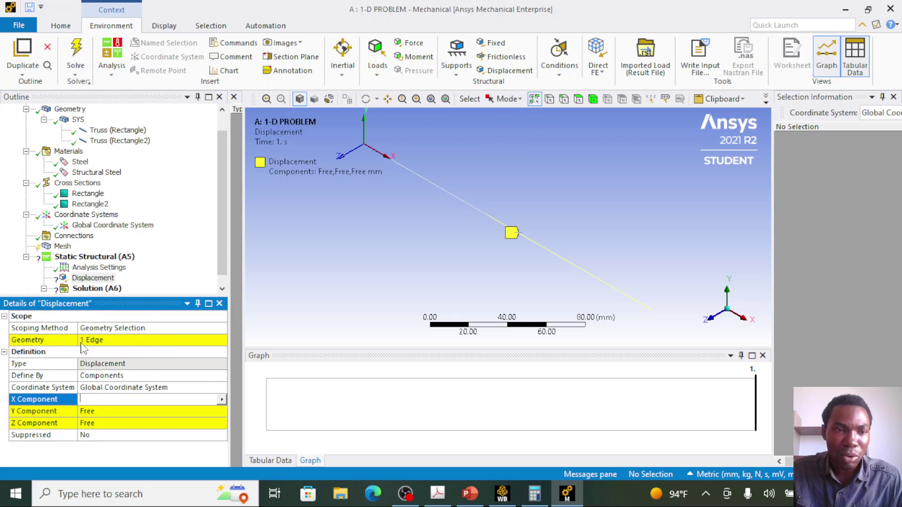
{"action": "left_click", "coordinate": [550, 100]}
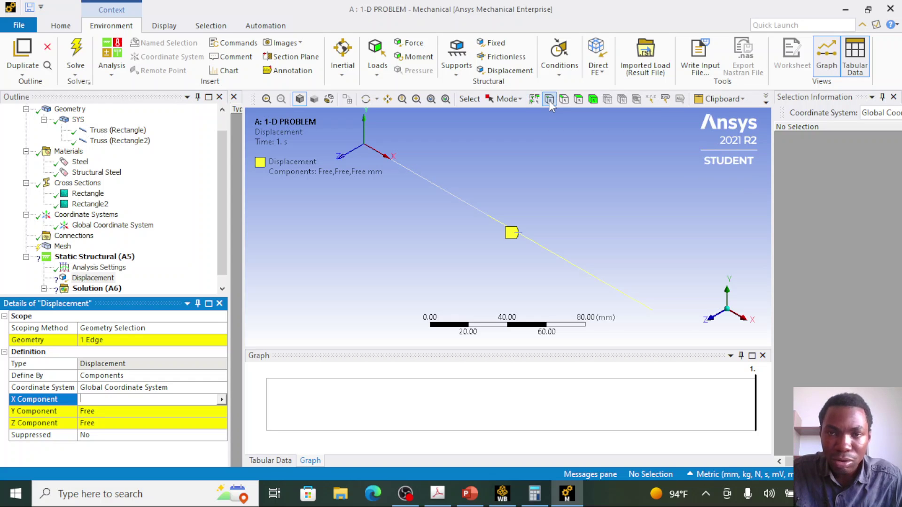
{"action": "left_click", "coordinate": [364, 145]}
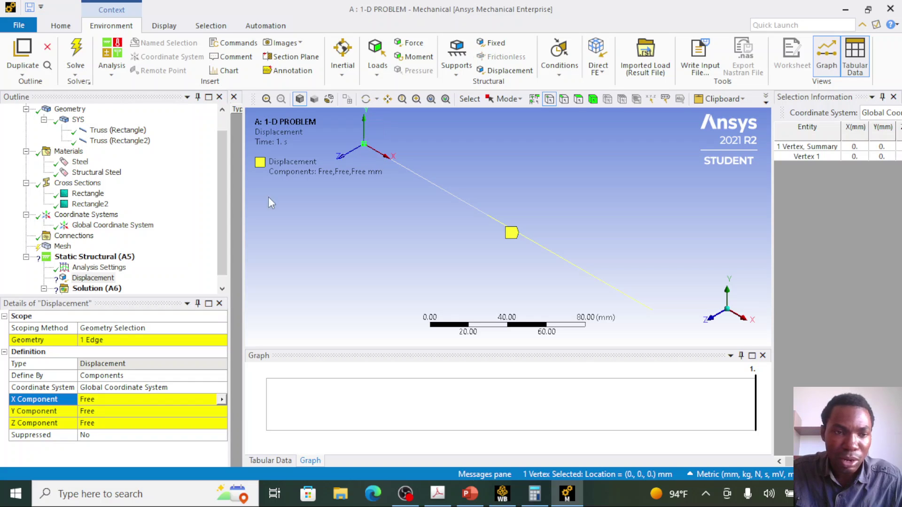
{"action": "left_click", "coordinate": [131, 337]}
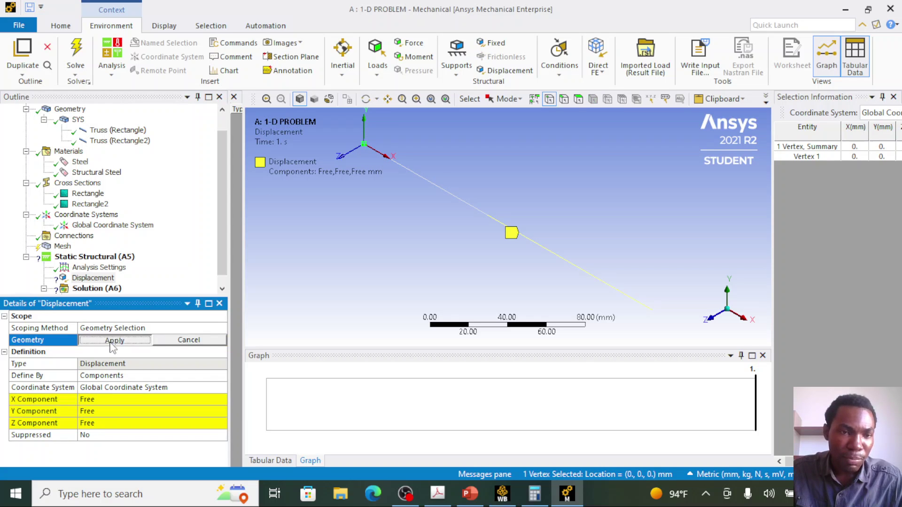
{"action": "left_click", "coordinate": [115, 342]}
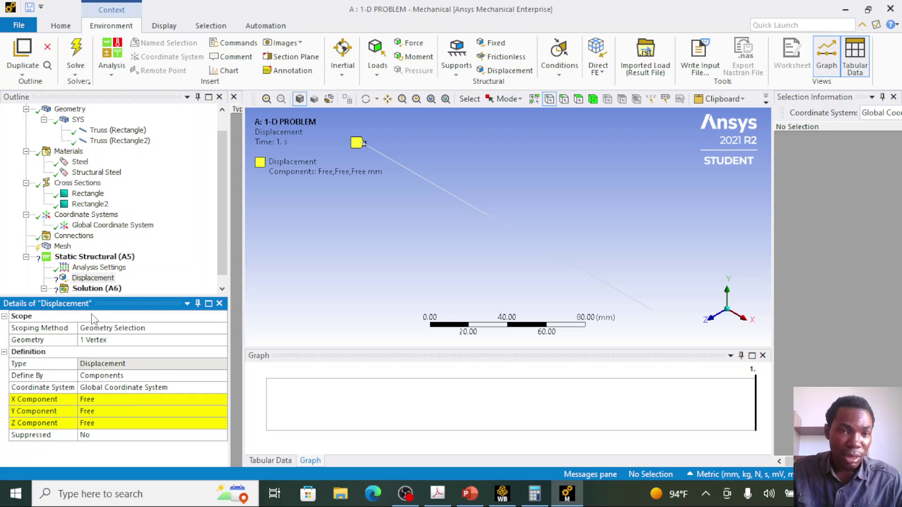
Set the X and Y components of the Displacement support at the origin to 0 mm
{"action": "left_click", "coordinate": [126, 399]}
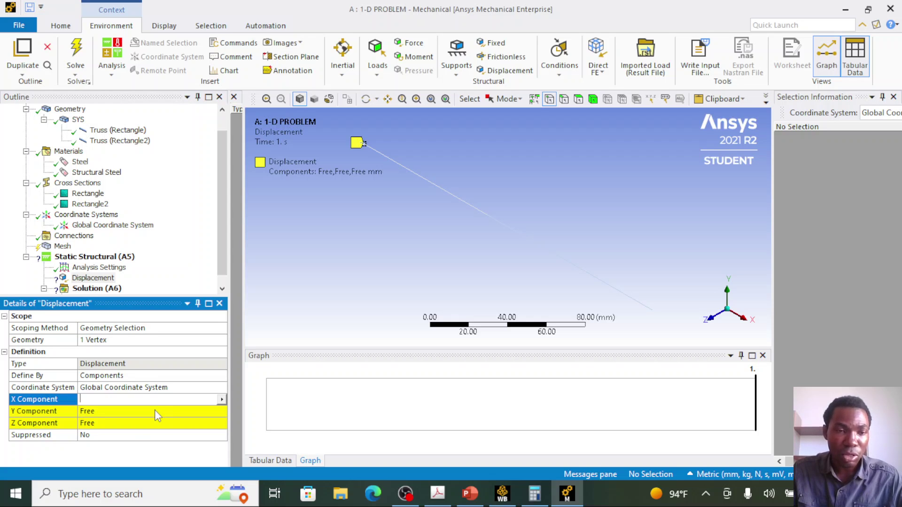
{"action": "type", "text": "0"}
{"action": "key", "text": "Return"}
{"action": "left_click", "coordinate": [118, 412]}
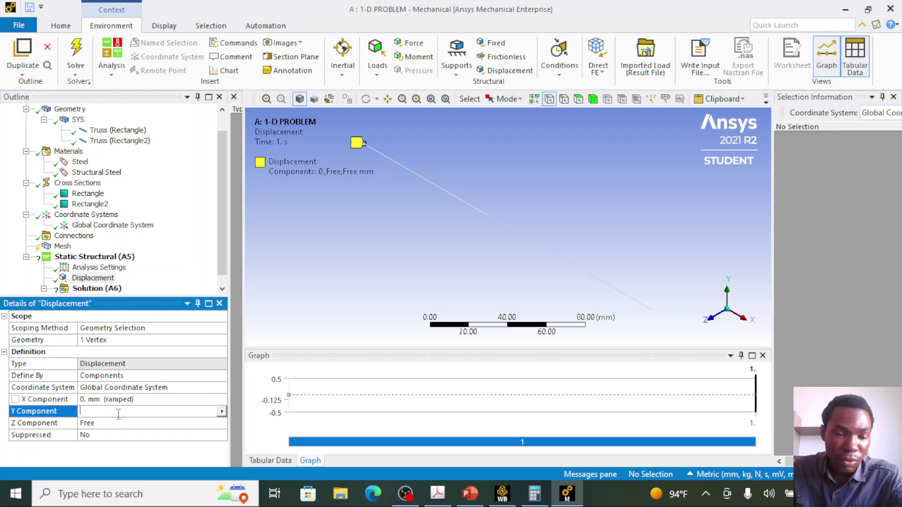
{"action": "type", "text": "0"}
{"action": "key", "text": "Return"}
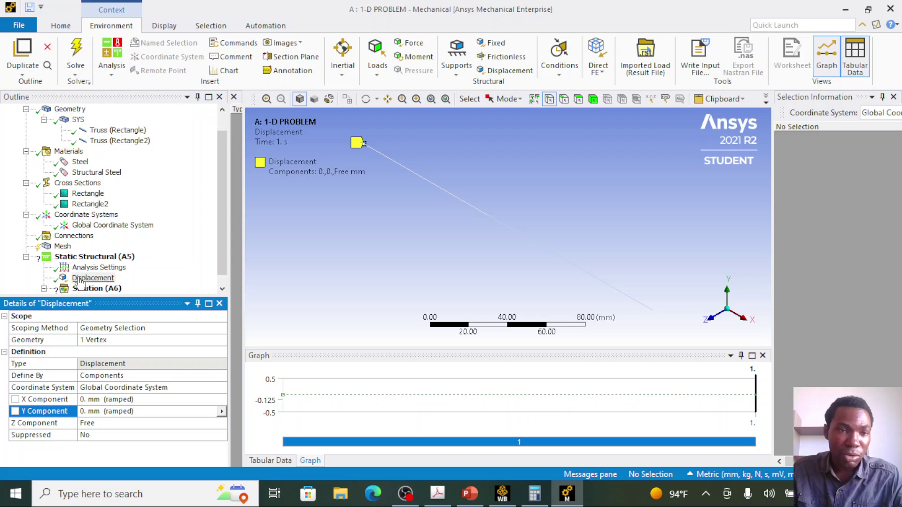
Duplicate the Displacement support under Static Structural
{"action": "scroll", "coordinate": [75, 285], "scroll_direction": "down", "scroll_amount": 1}
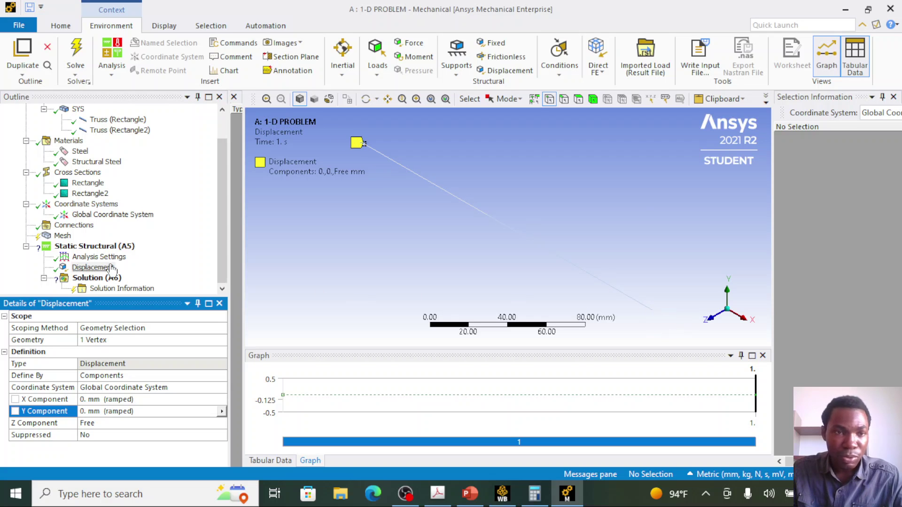
{"action": "left_click", "coordinate": [111, 247]}
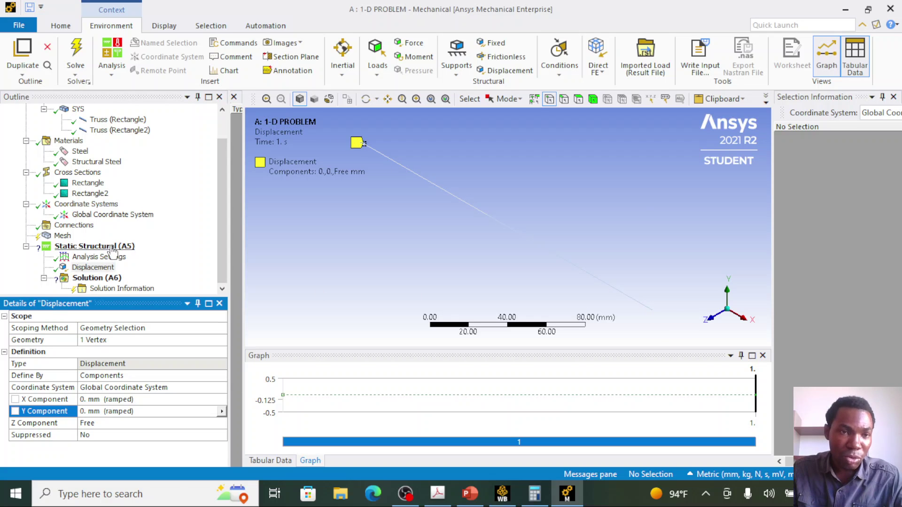
{"action": "left_click", "coordinate": [103, 268]}
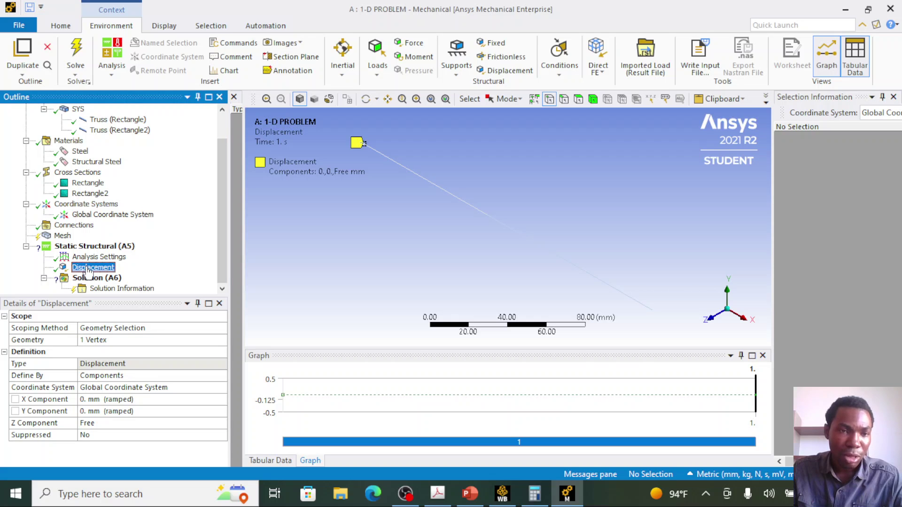
{"action": "right_click", "coordinate": [87, 272]}
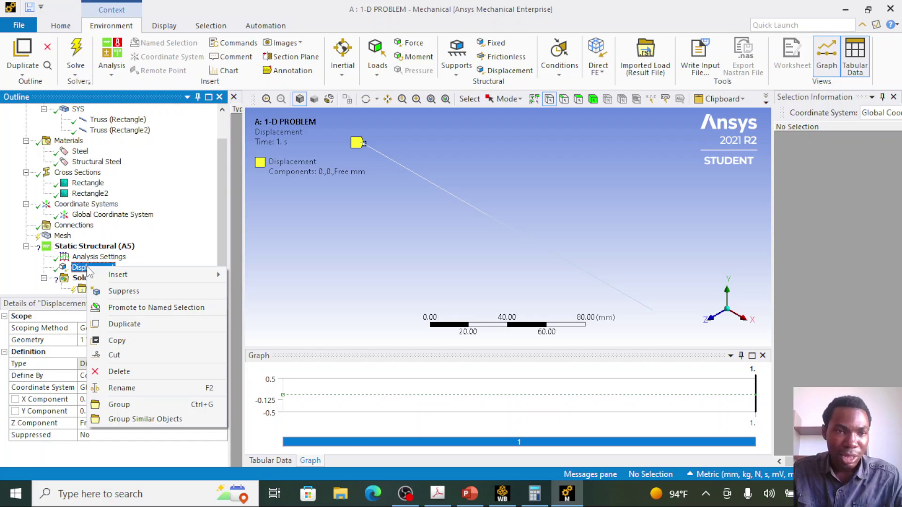
{"action": "mouse_move", "coordinate": [102, 276]}
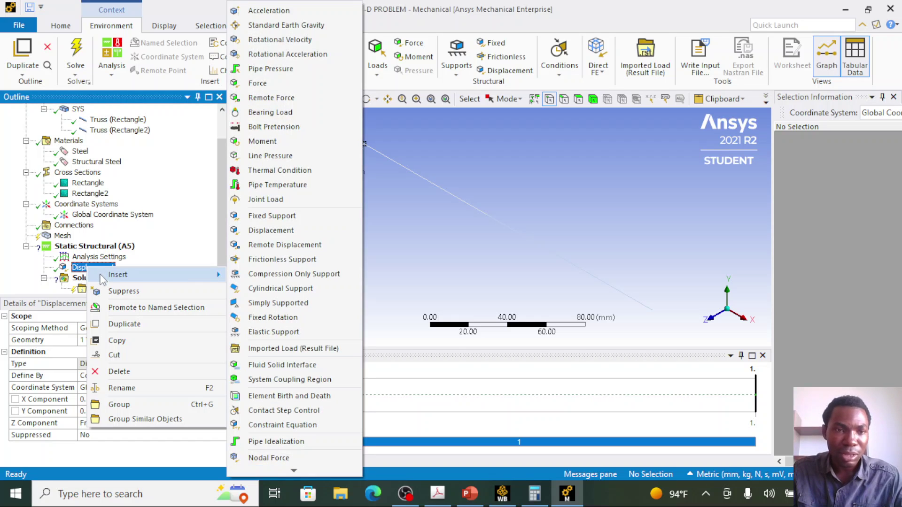
{"action": "left_click", "coordinate": [130, 330]}
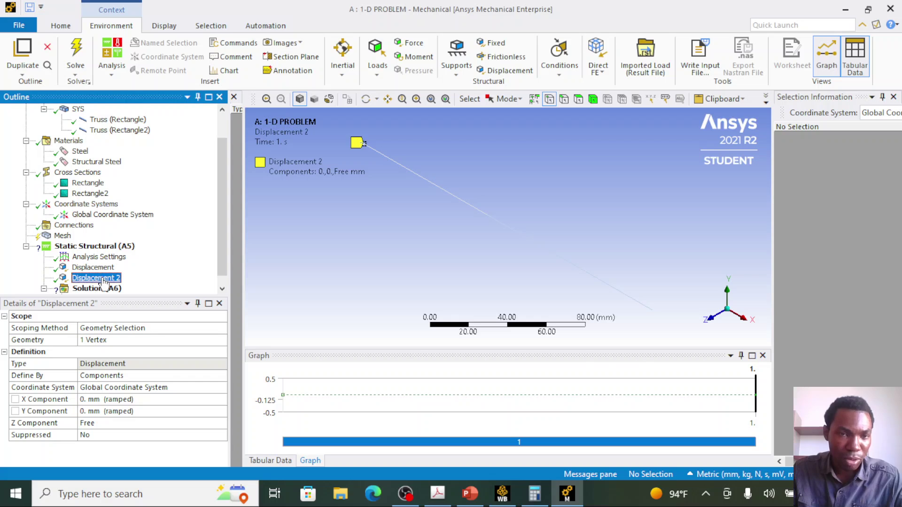
Change the geometry of Displacement 2 to the end vertex of the bar farthest from the origin
{"action": "left_click", "coordinate": [653, 312]}
{"action": "left_click", "coordinate": [103, 341]}
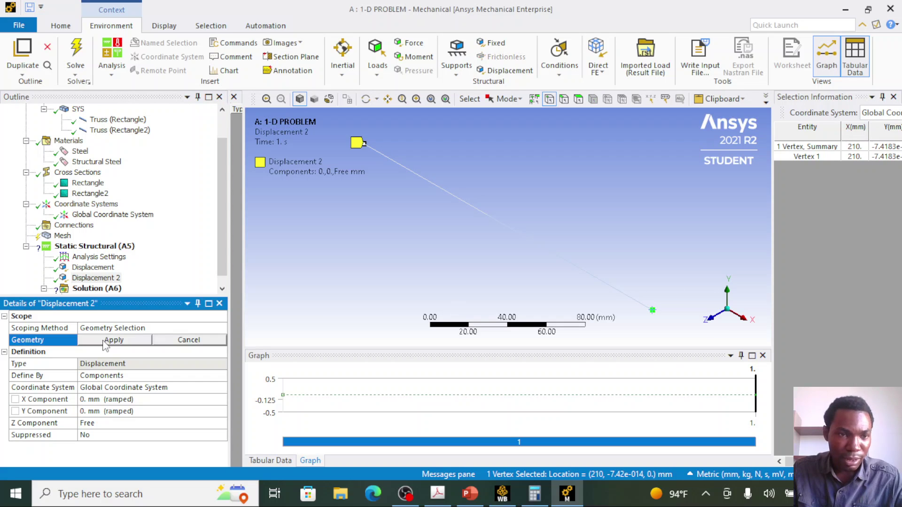
{"action": "left_click", "coordinate": [105, 342]}
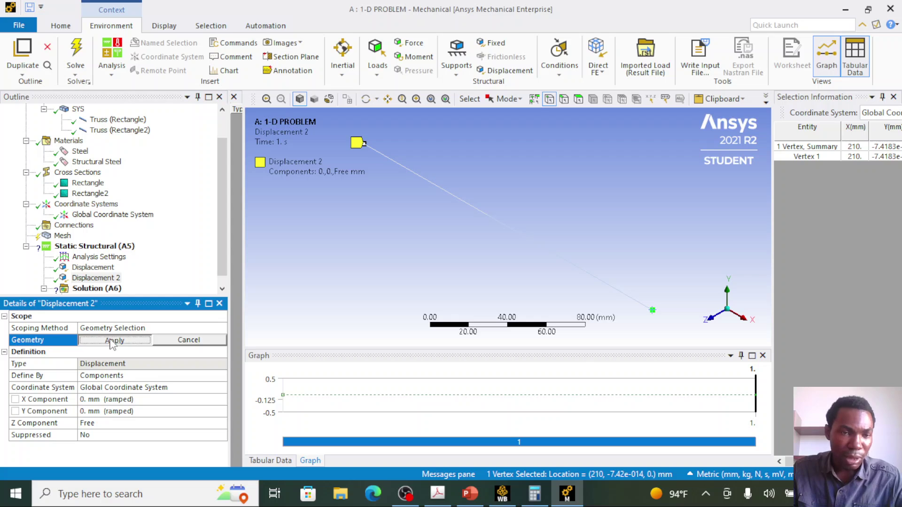
{"action": "left_click", "coordinate": [113, 341]}
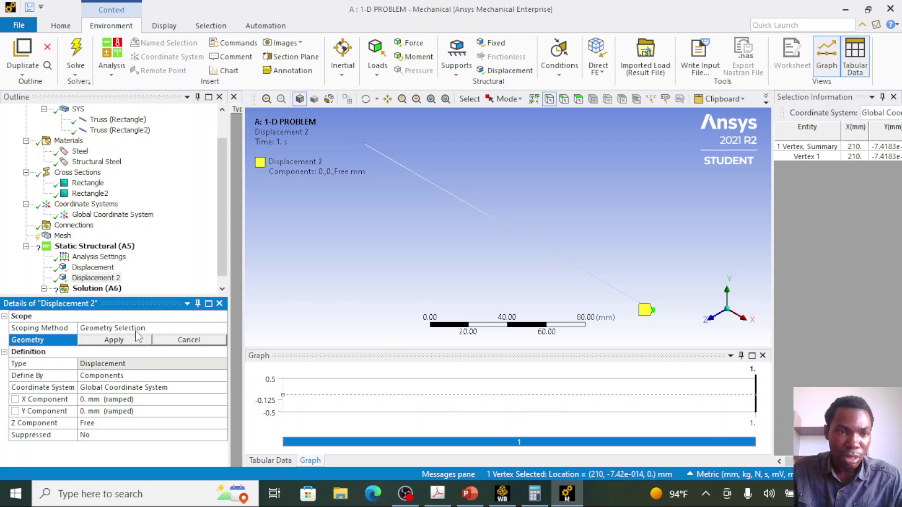
{"action": "left_click", "coordinate": [104, 279]}
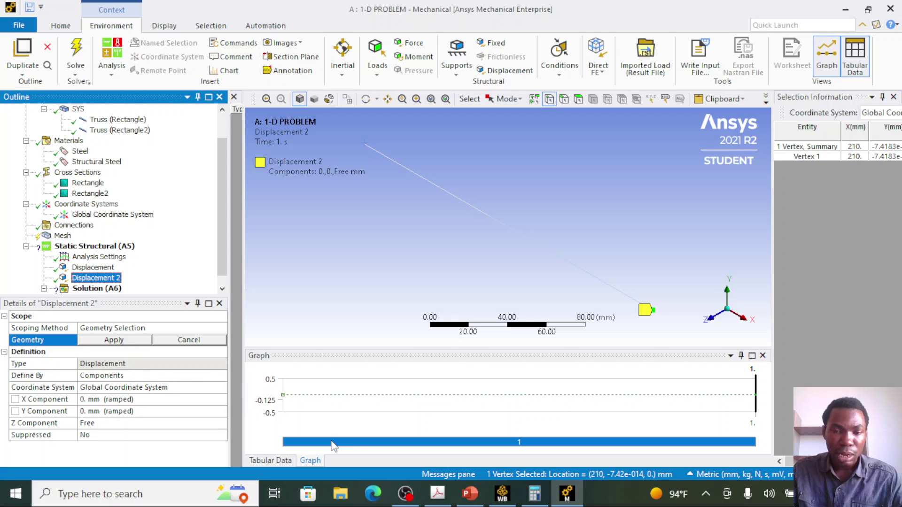
Check the load on the PowerPoint problem slide, and insert a Force in Mechanical on the vertex joining the two truss bodies
{"action": "left_click", "coordinate": [469, 499]}
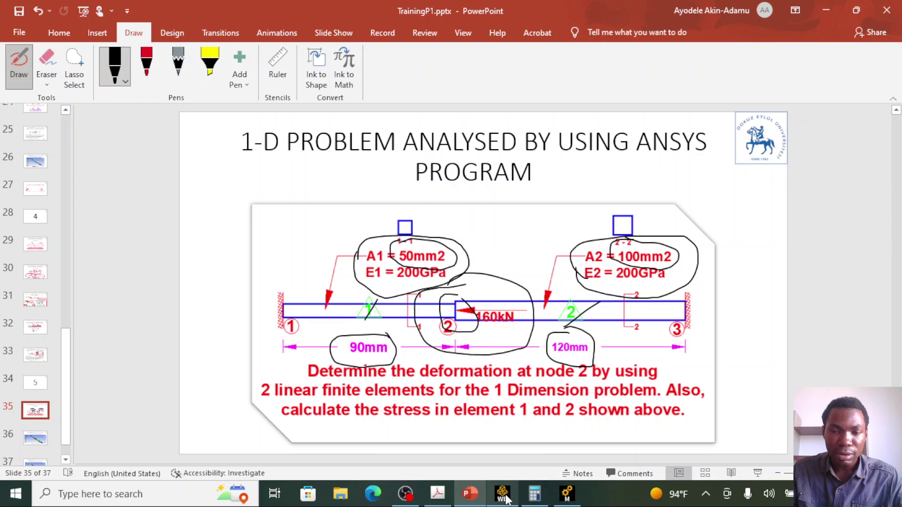
{"action": "left_click", "coordinate": [566, 495]}
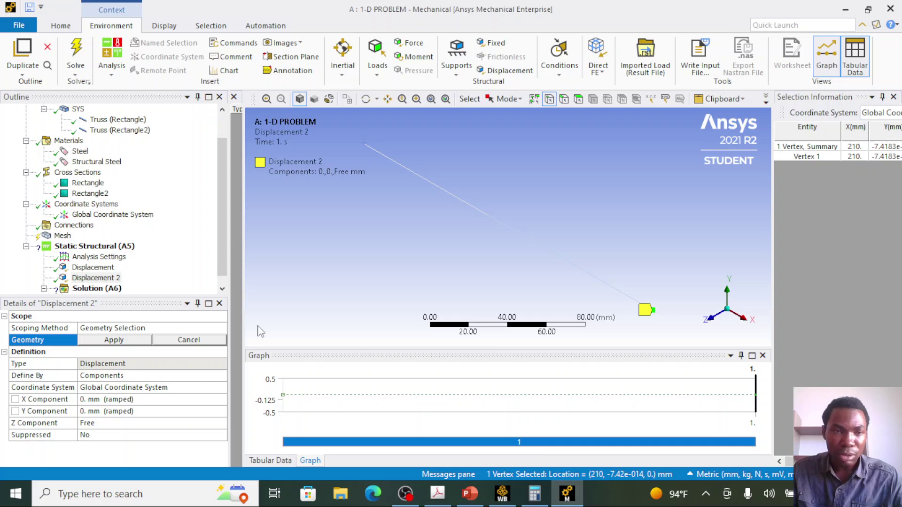
{"action": "left_click", "coordinate": [94, 247]}
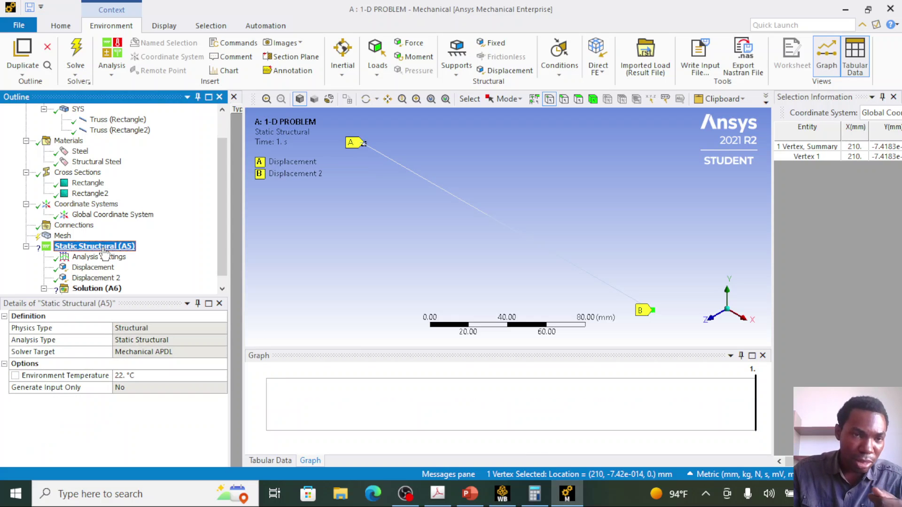
{"action": "right_click", "coordinate": [104, 252]}
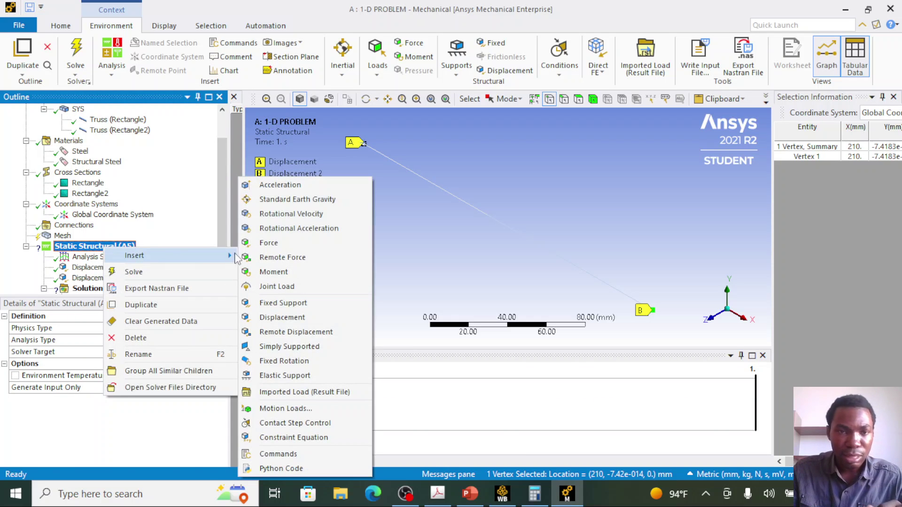
{"action": "left_click", "coordinate": [262, 243]}
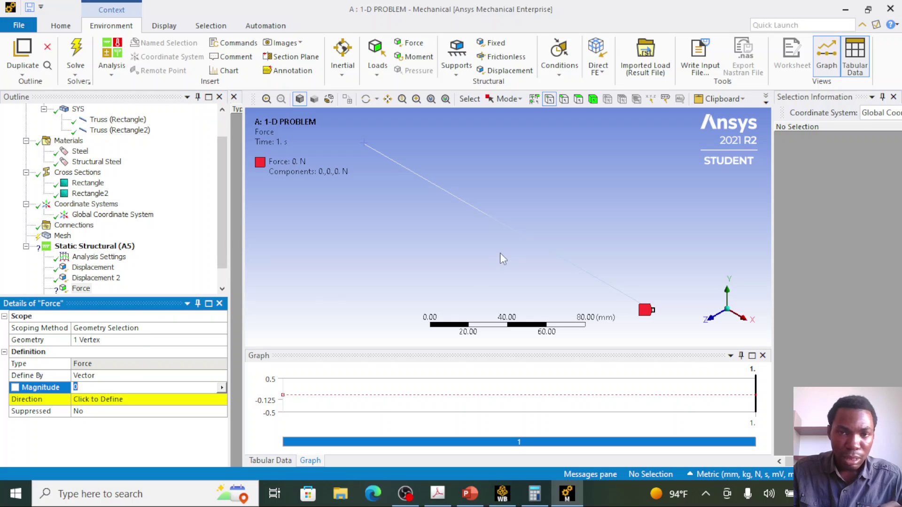
{"action": "left_click", "coordinate": [487, 216]}
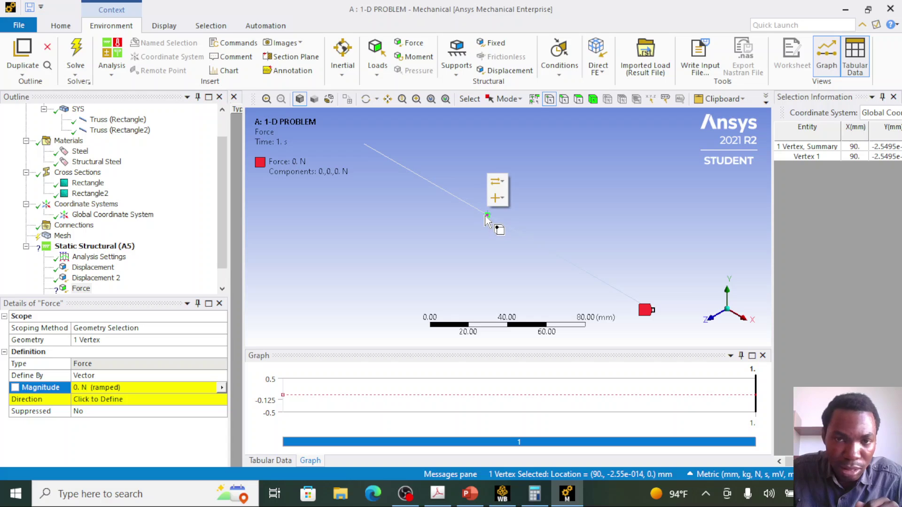
{"action": "left_click", "coordinate": [108, 342]}
{"action": "left_click", "coordinate": [109, 343]}
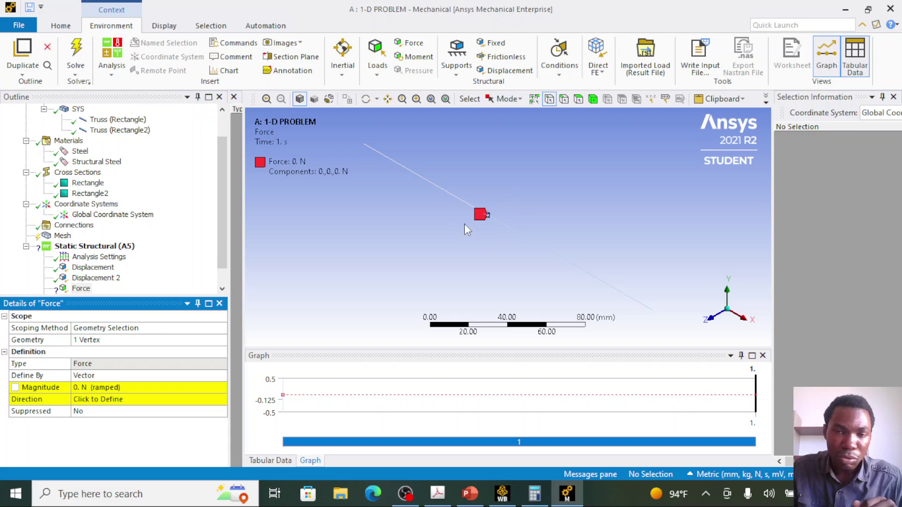
Define the Force at the middle vertex by Components instead of Vector
{"action": "left_click", "coordinate": [142, 375]}
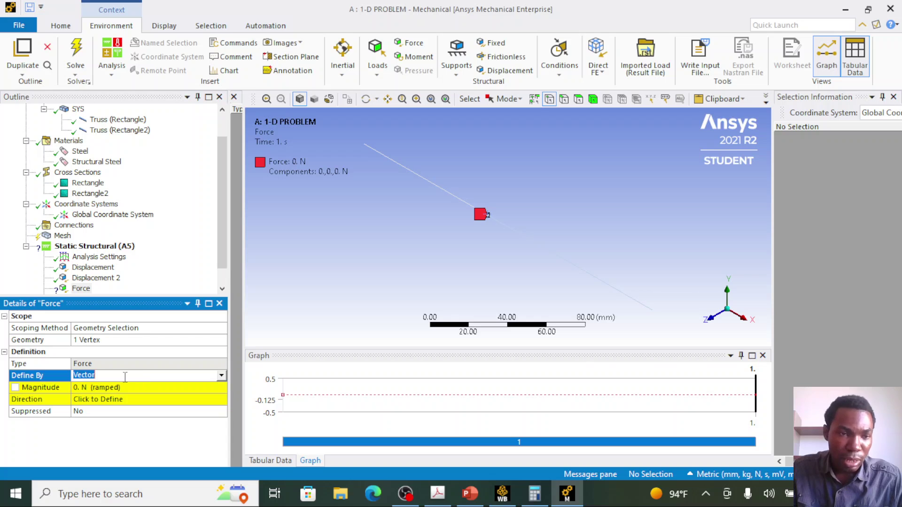
{"action": "left_click", "coordinate": [221, 375]}
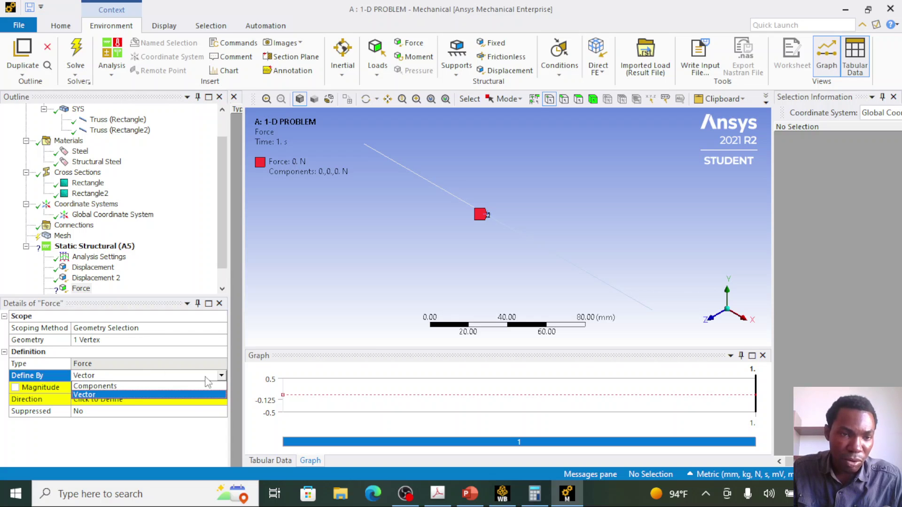
{"action": "left_click", "coordinate": [176, 389]}
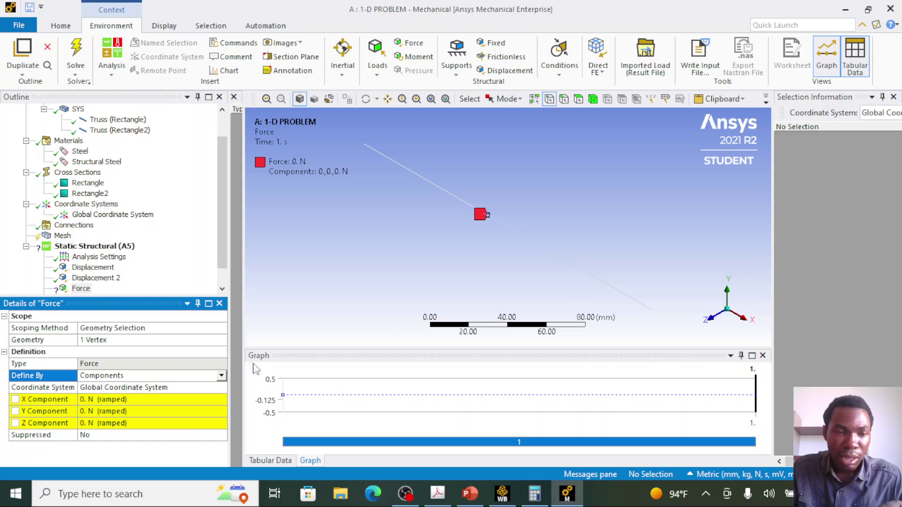
Set the X component of the Force at the middle vertex to -160000 N
{"action": "left_click", "coordinate": [123, 399]}
{"action": "left_click", "coordinate": [114, 411]}
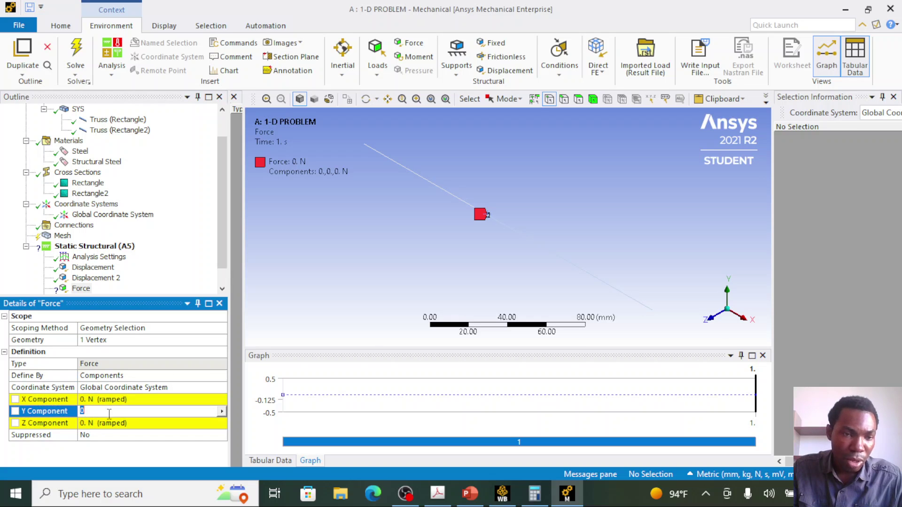
{"action": "left_click", "coordinate": [123, 399]}
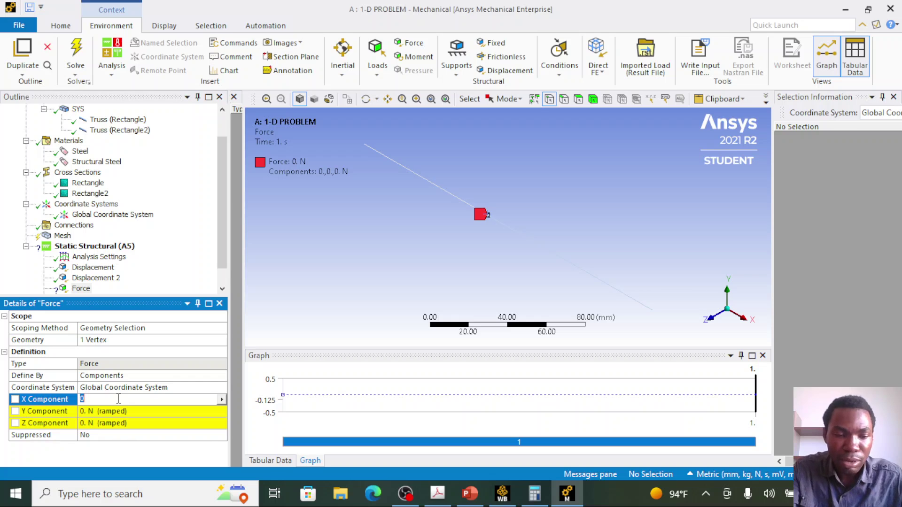
{"action": "type", "text": "-16000"}
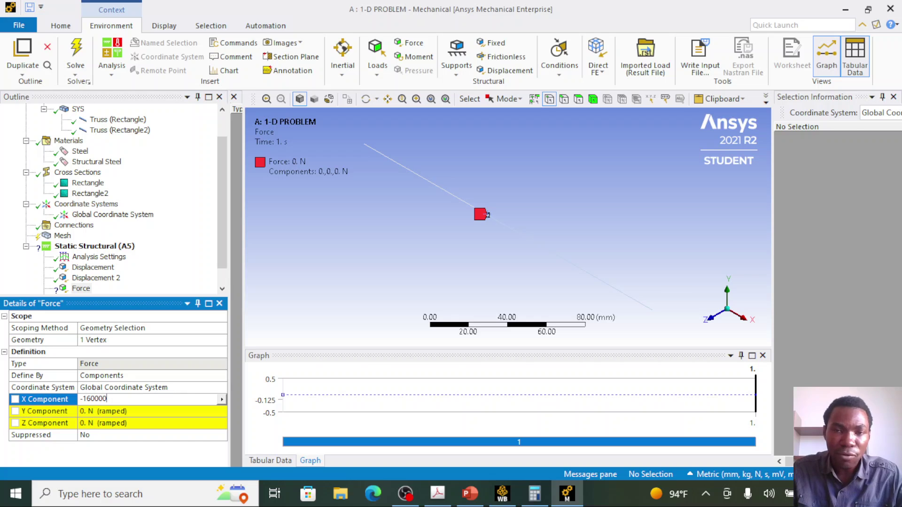
{"action": "type", "text": "0"}
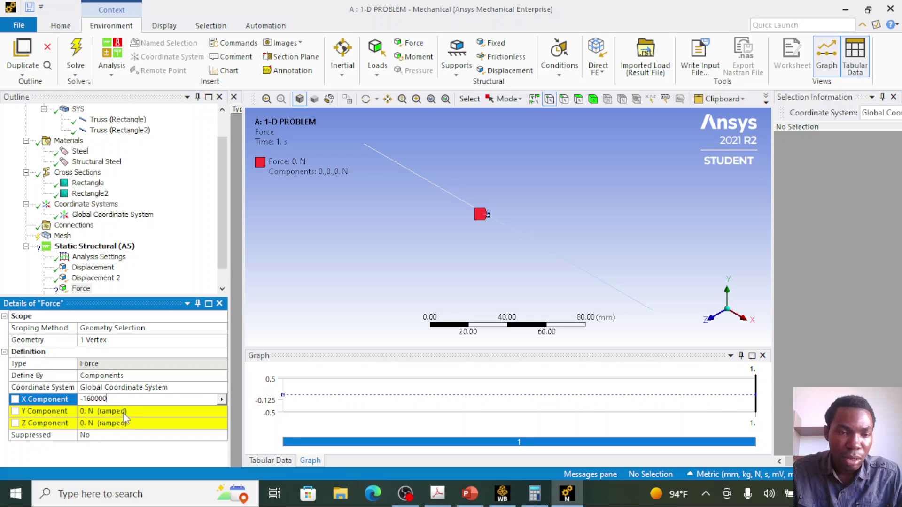
{"action": "key", "text": "Tab"}
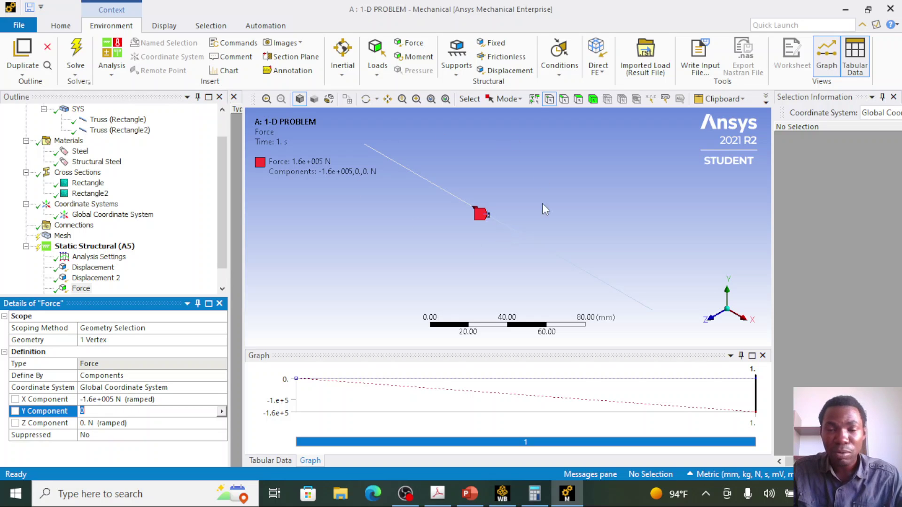
Insert another Displacement support under Static Structural and scope it to the vertex joining the two truss bodies
{"action": "left_click", "coordinate": [97, 277]}
{"action": "left_click", "coordinate": [115, 247]}
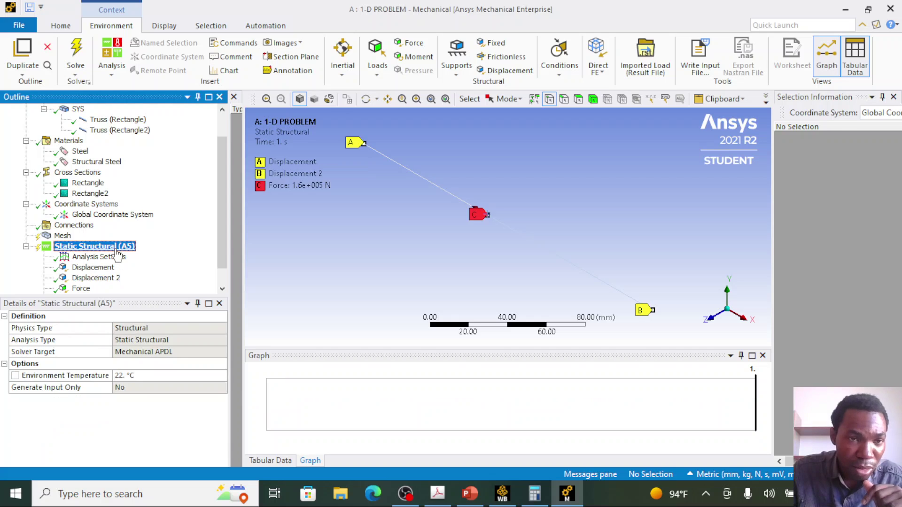
{"action": "right_click", "coordinate": [120, 249]}
{"action": "mouse_move", "coordinate": [183, 260]}
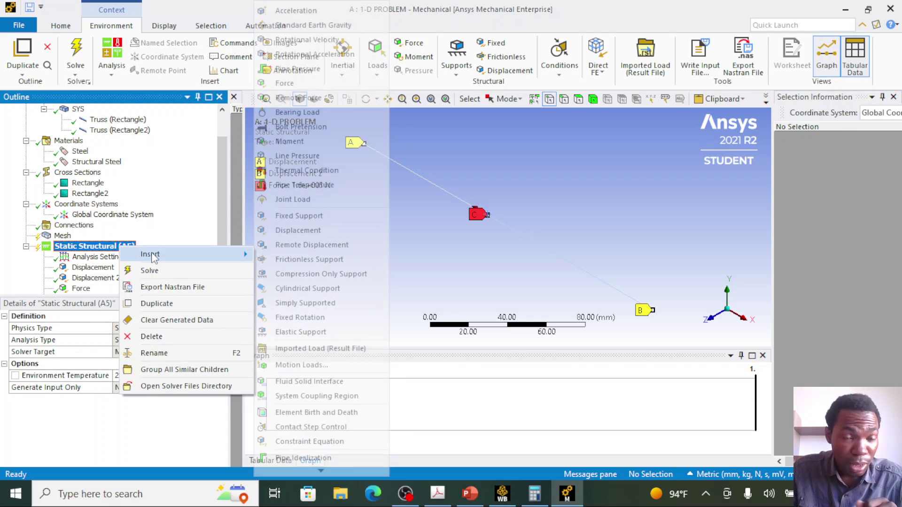
{"action": "left_click", "coordinate": [287, 232]}
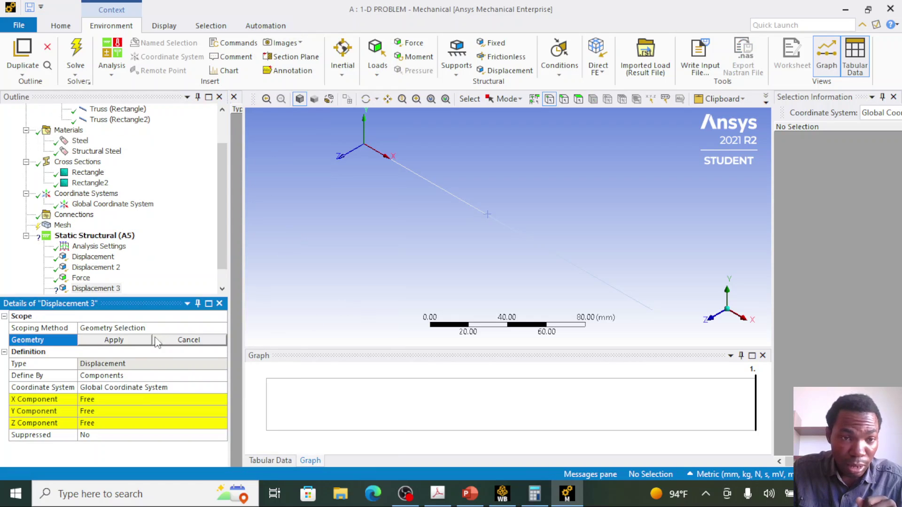
{"action": "left_click", "coordinate": [490, 217]}
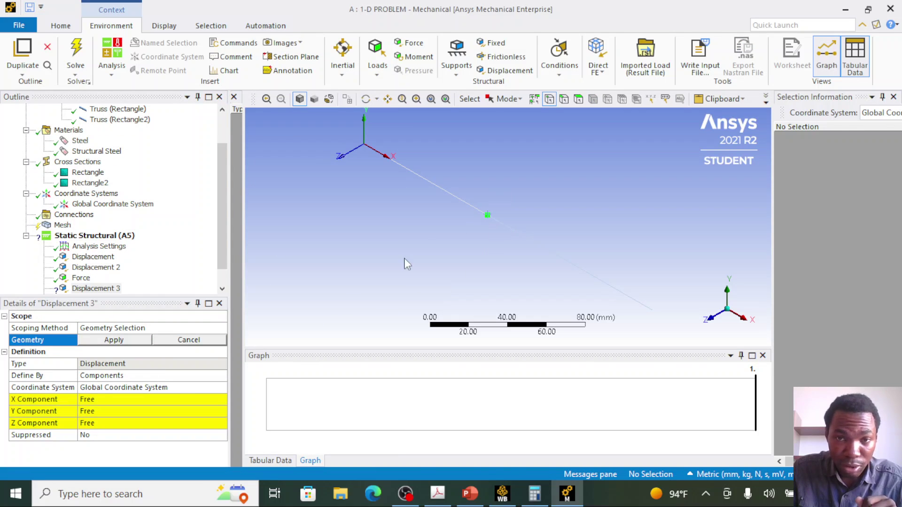
{"action": "left_click", "coordinate": [138, 342]}
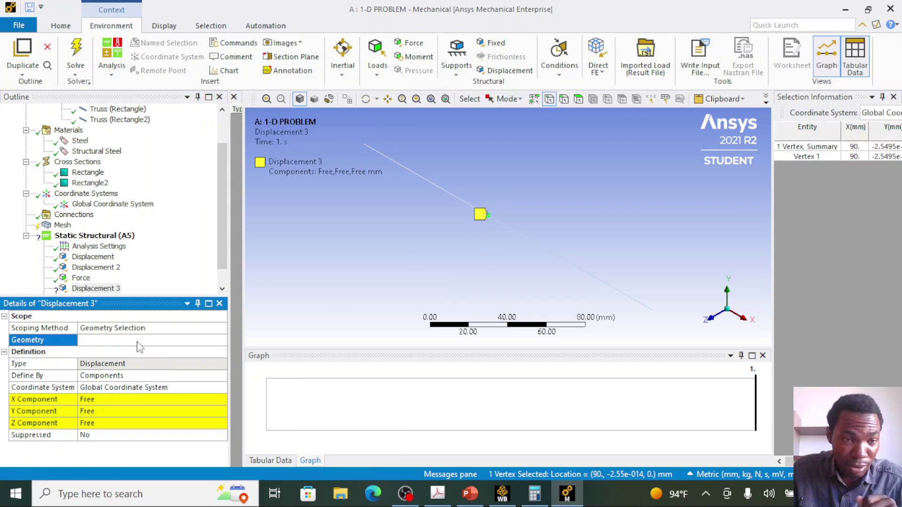
Set the Y component of the middle vertex's displacement to 0 mm and solve the analysis
{"action": "left_click", "coordinate": [135, 411]}
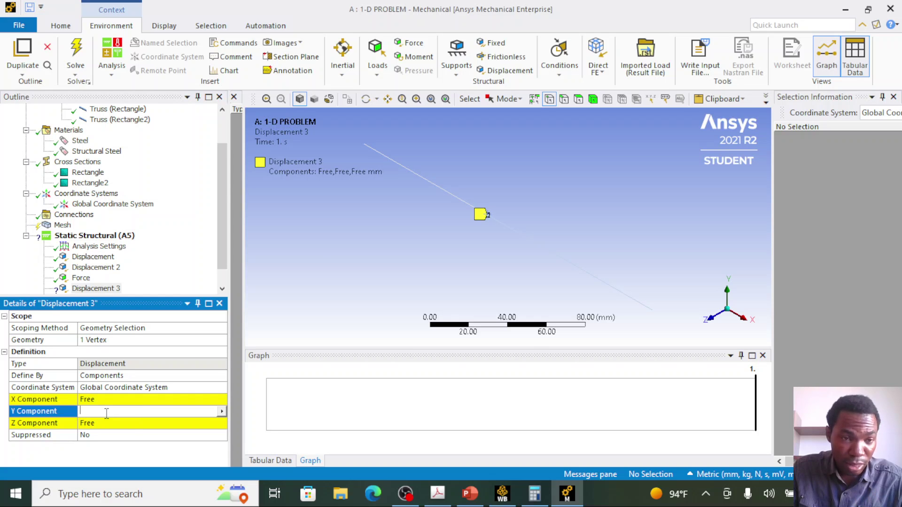
{"action": "type", "text": "0"}
{"action": "key", "text": "Return"}
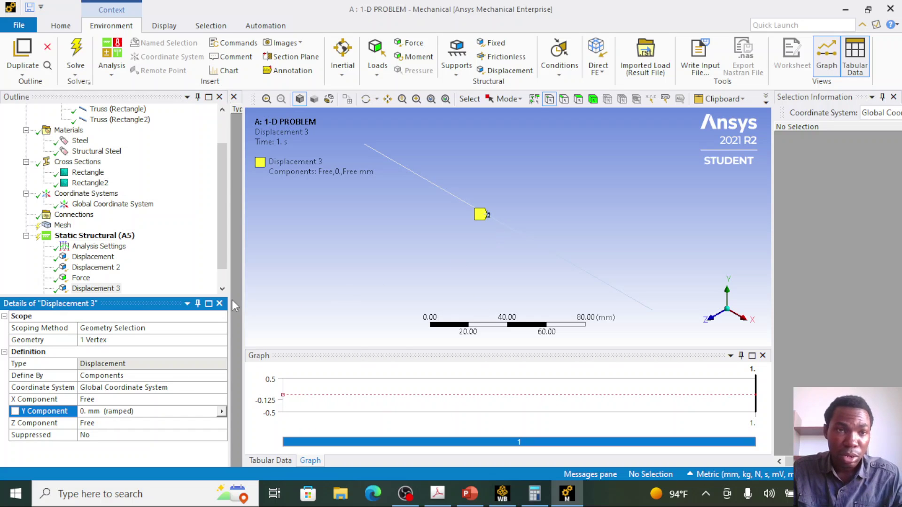
{"action": "scroll", "coordinate": [159, 277], "scroll_direction": "down", "scroll_amount": 1}
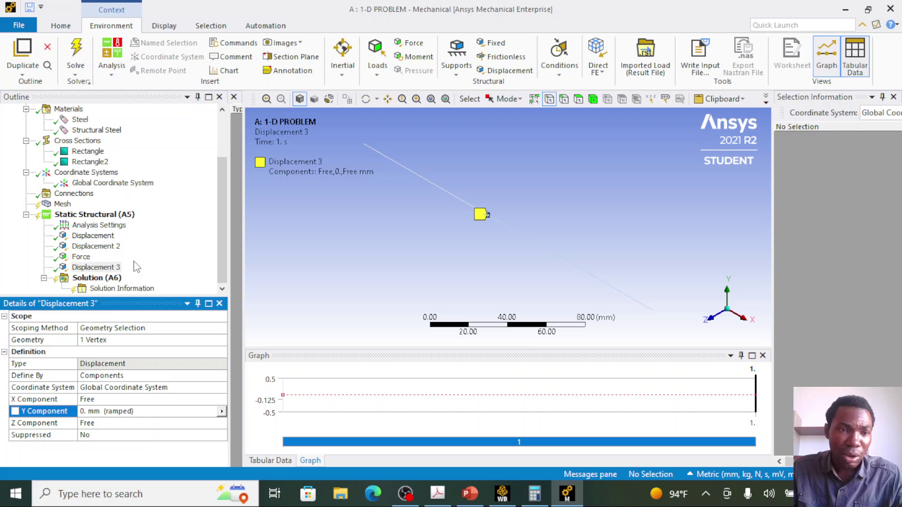
{"action": "left_click", "coordinate": [77, 50]}
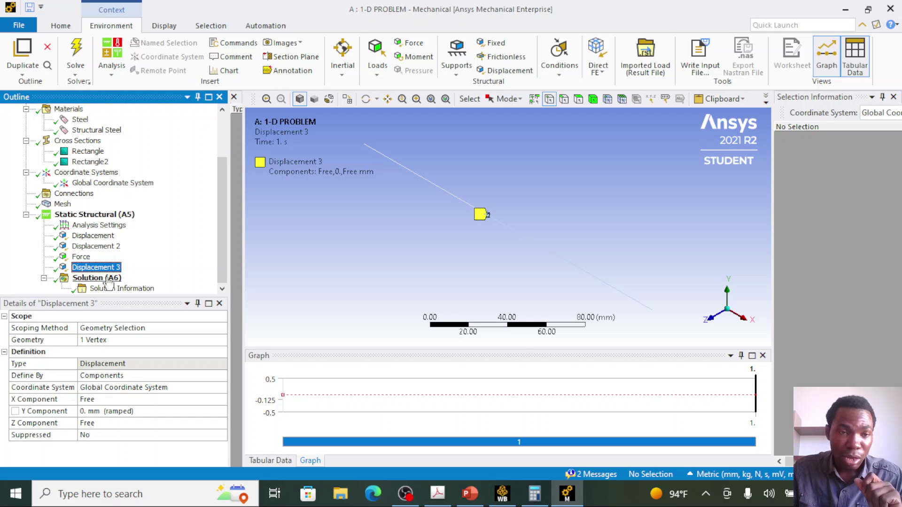
Insert a Directional Deformation result under Solution for all bodies, oriented along the X Axis
{"action": "left_click", "coordinate": [114, 281]}
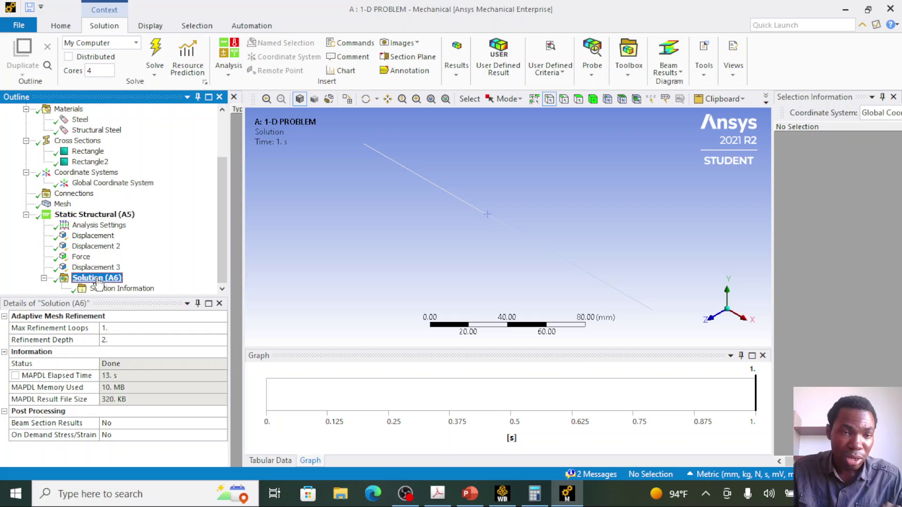
{"action": "right_click", "coordinate": [97, 281]}
{"action": "mouse_move", "coordinate": [127, 286]}
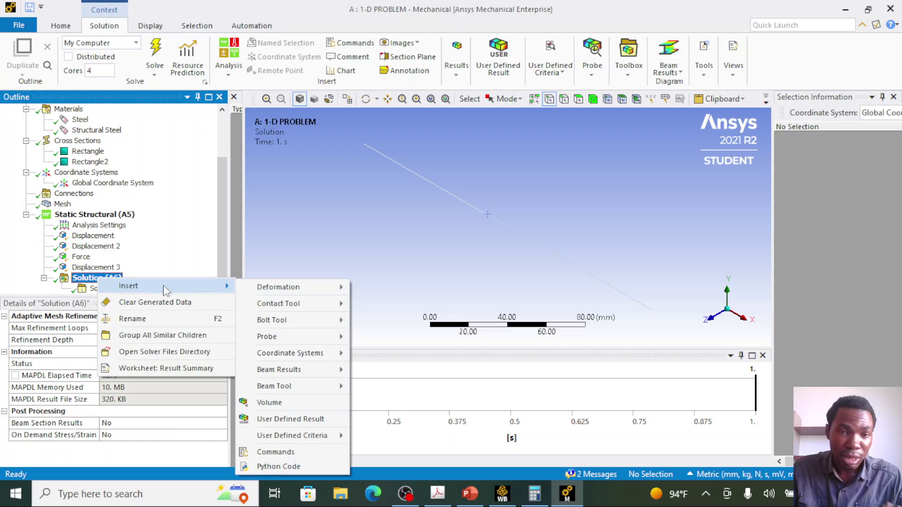
{"action": "mouse_move", "coordinate": [297, 291]}
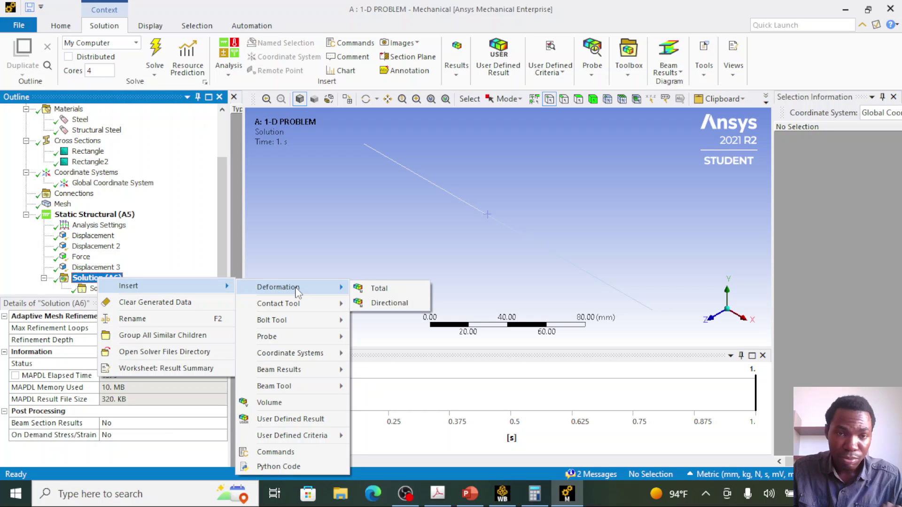
{"action": "left_click", "coordinate": [390, 303]}
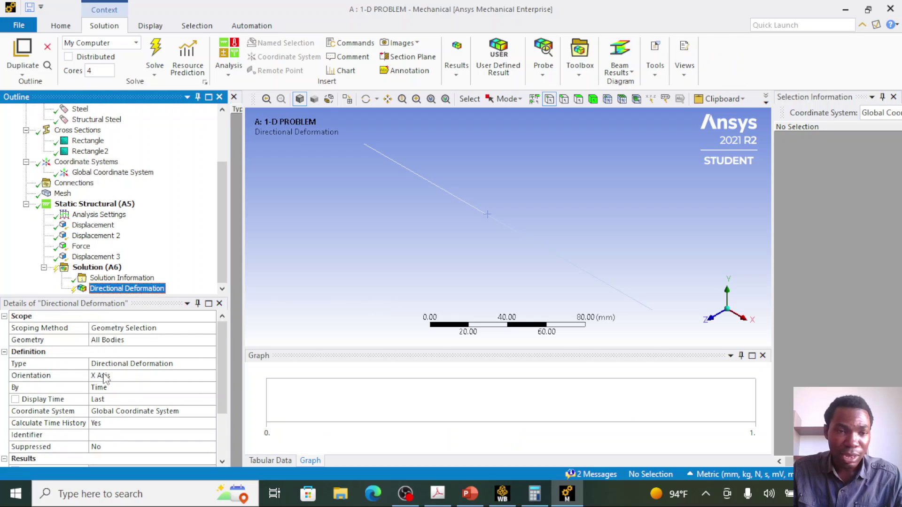
{"action": "left_click", "coordinate": [106, 375]}
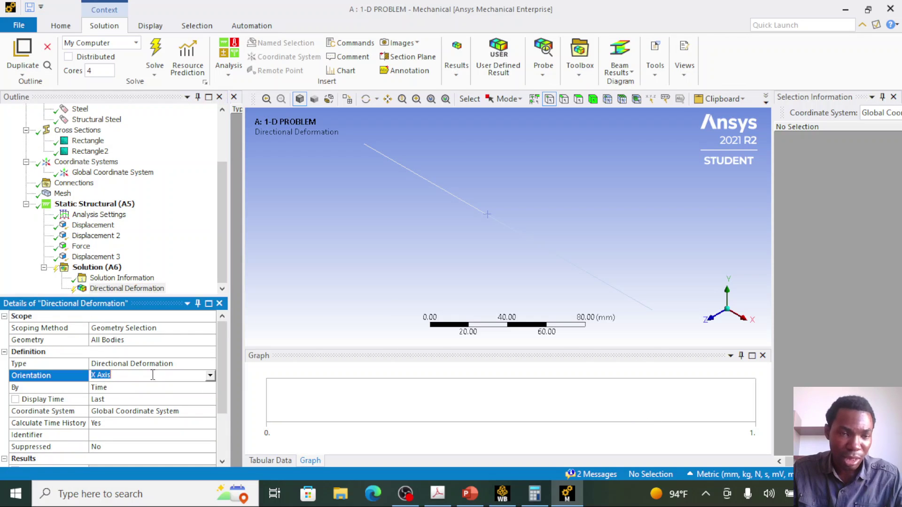
{"action": "left_click", "coordinate": [210, 377]}
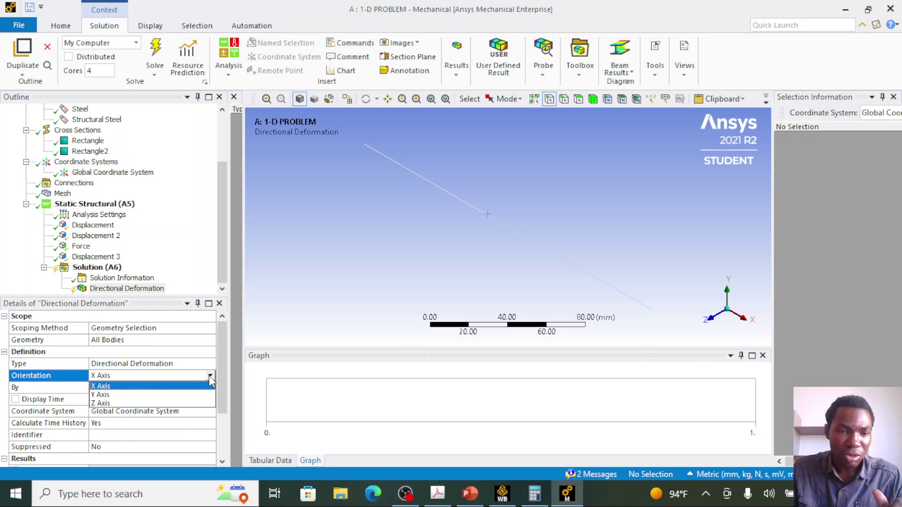
{"action": "left_click", "coordinate": [180, 387]}
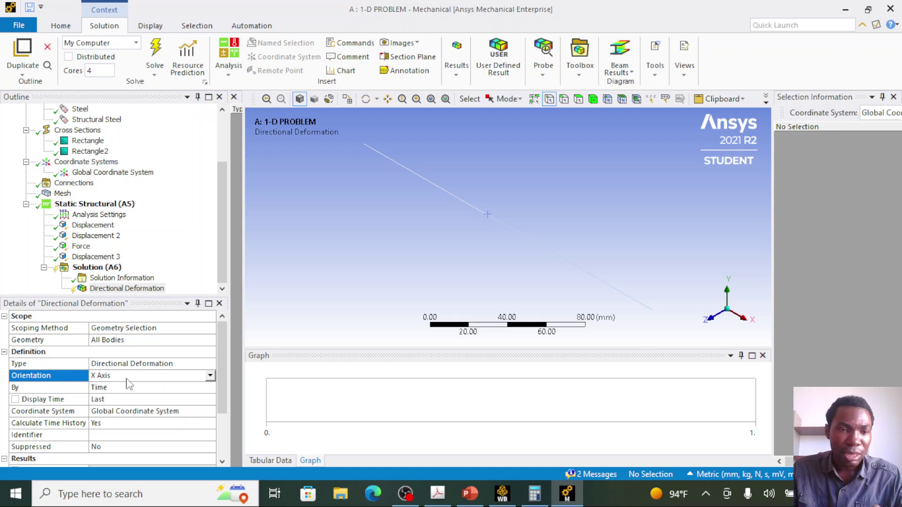
Add an Axial Force beam result for all line bodies to the Solution
{"action": "left_click", "coordinate": [97, 268]}
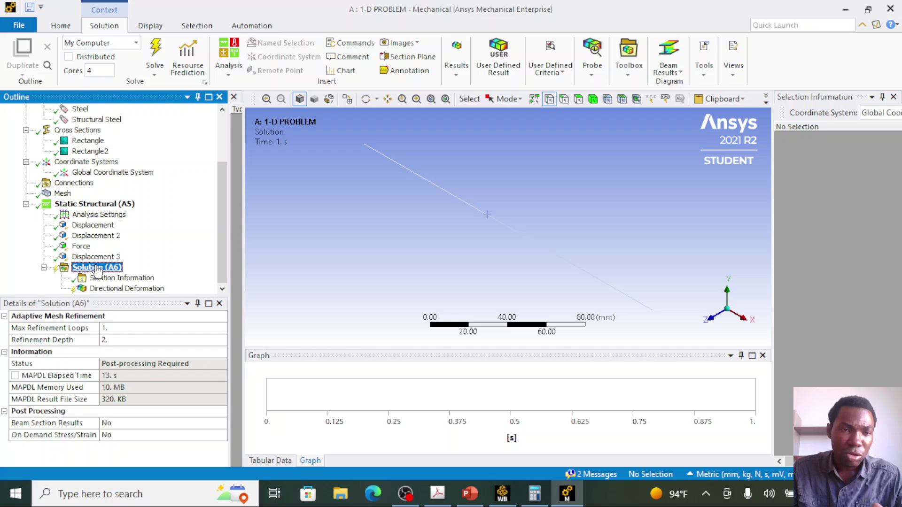
{"action": "right_click", "coordinate": [97, 268]}
{"action": "mouse_move", "coordinate": [202, 274]}
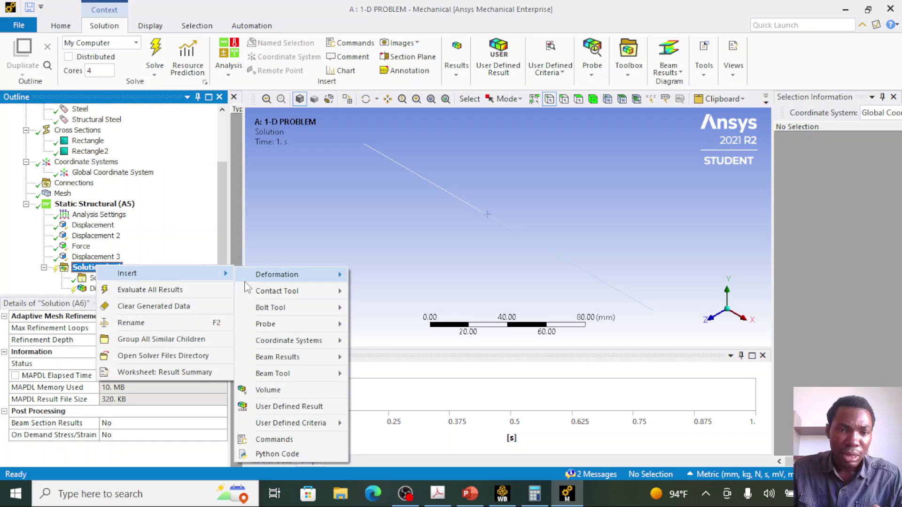
{"action": "mouse_move", "coordinate": [305, 361]}
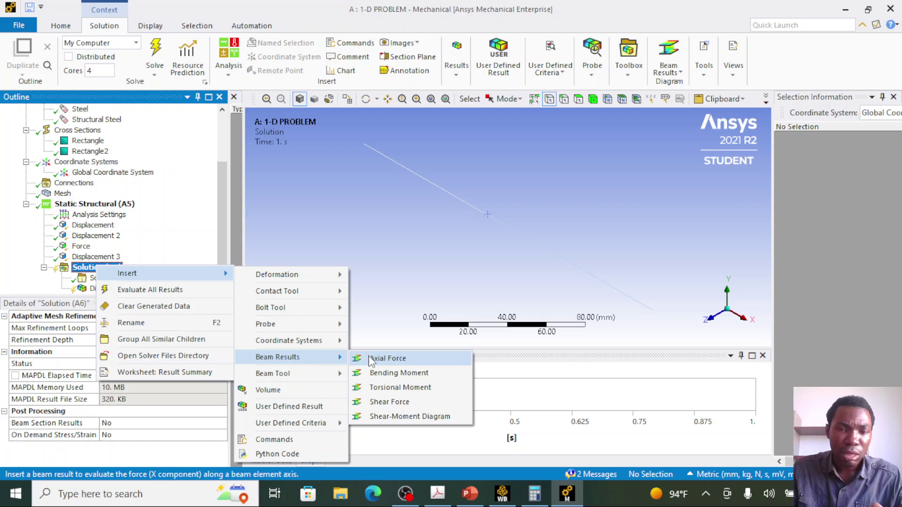
{"action": "left_click", "coordinate": [372, 360]}
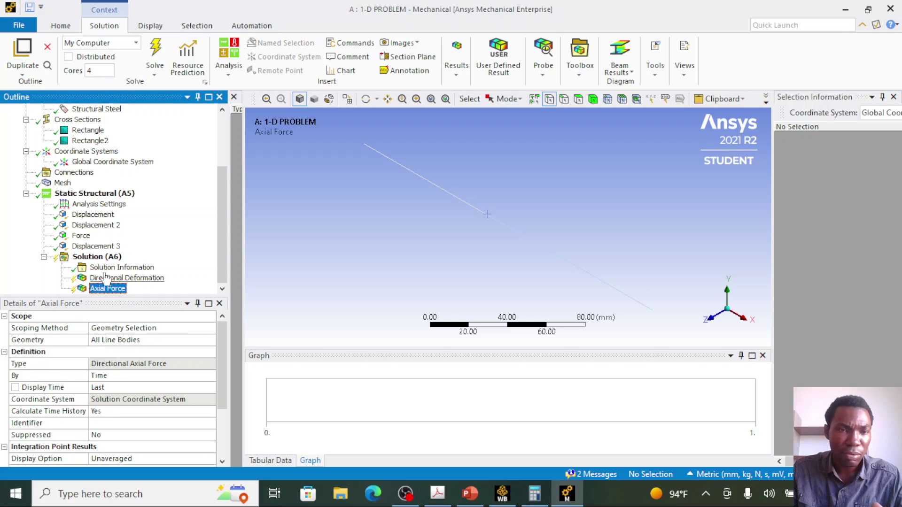
Insert a Force Reaction probe under Solution and set its boundary condition to the first Displacement support
{"action": "left_click", "coordinate": [103, 258]}
{"action": "right_click", "coordinate": [102, 257]}
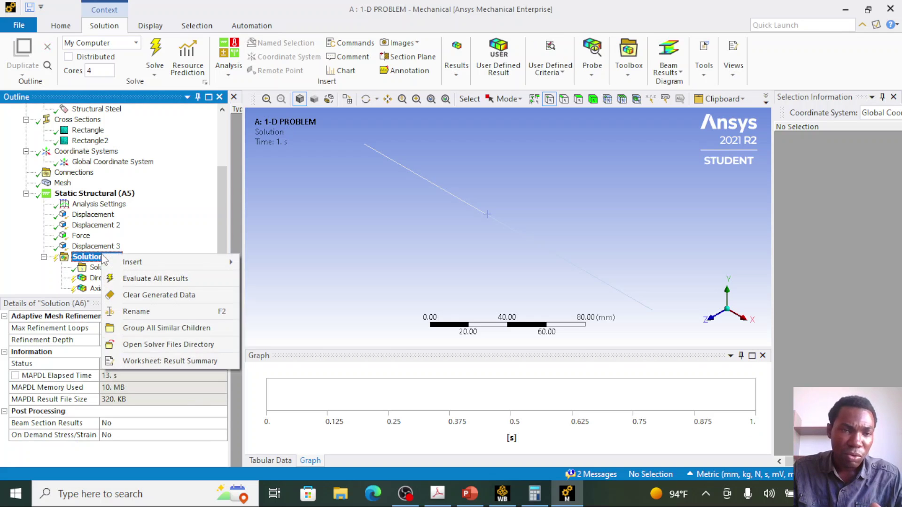
{"action": "mouse_move", "coordinate": [155, 261]}
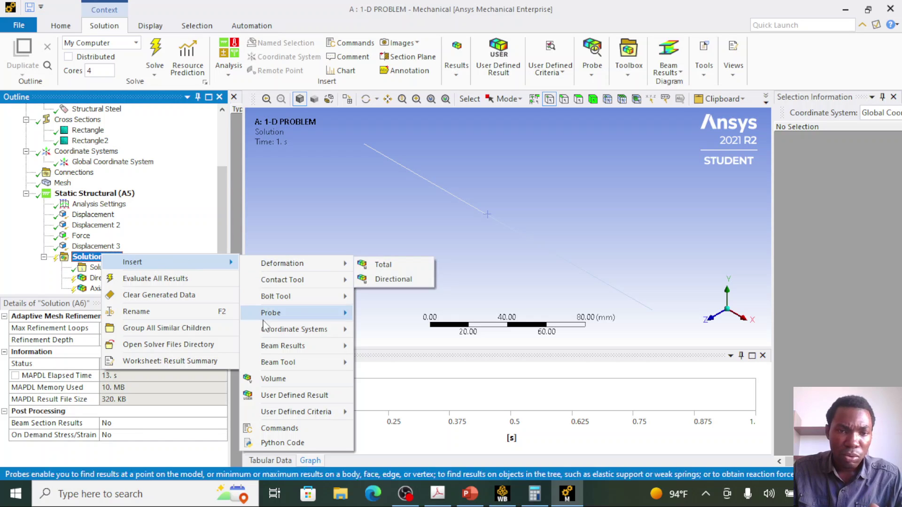
{"action": "mouse_move", "coordinate": [325, 320]}
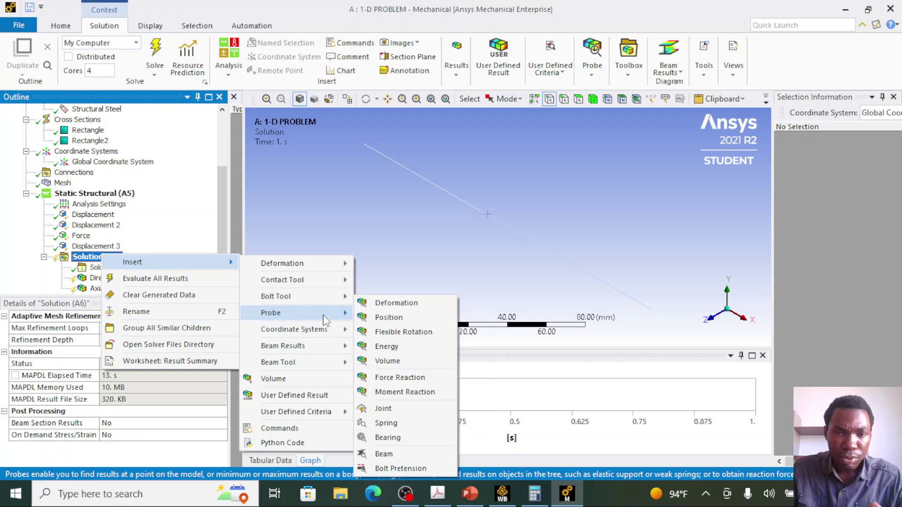
{"action": "left_click", "coordinate": [380, 381]}
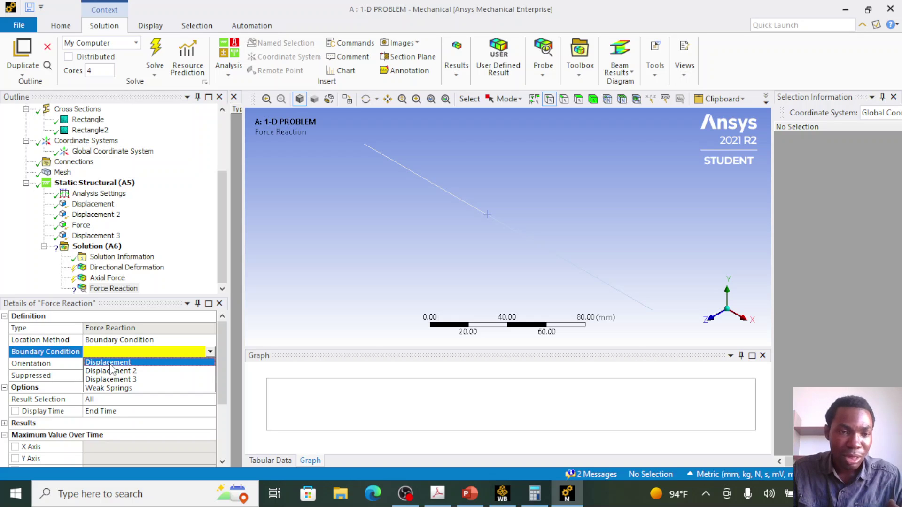
{"action": "left_click", "coordinate": [111, 365]}
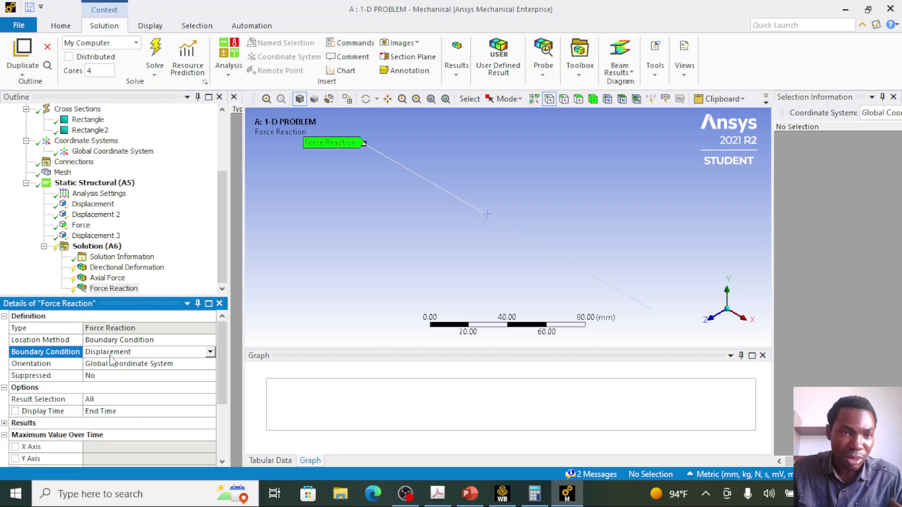
Check which vertex the first Displacement support is on, and duplicate the Force Reaction probe under Solution
{"action": "left_click", "coordinate": [94, 205]}
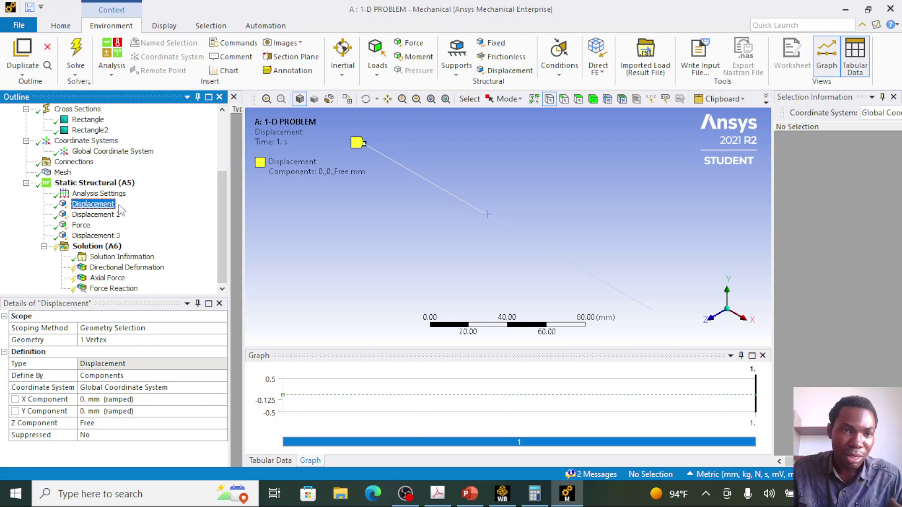
{"action": "left_click", "coordinate": [114, 289]}
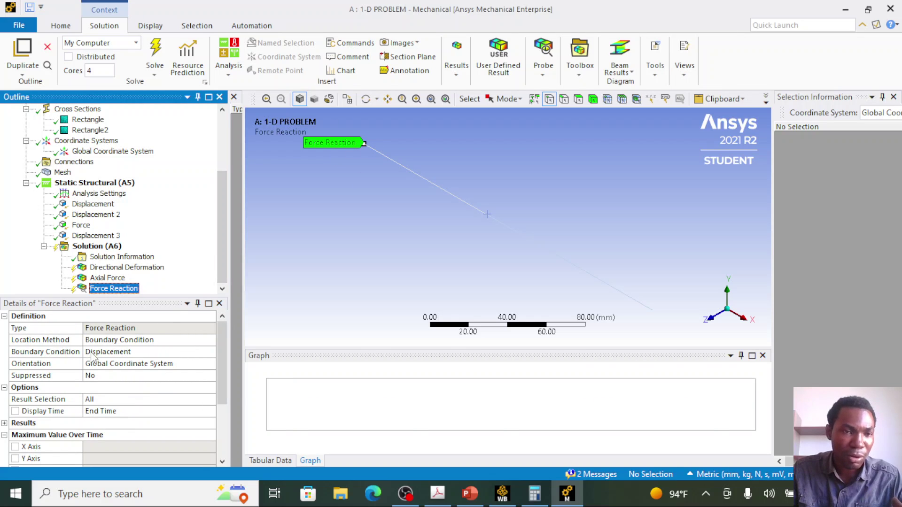
{"action": "left_click", "coordinate": [113, 353]}
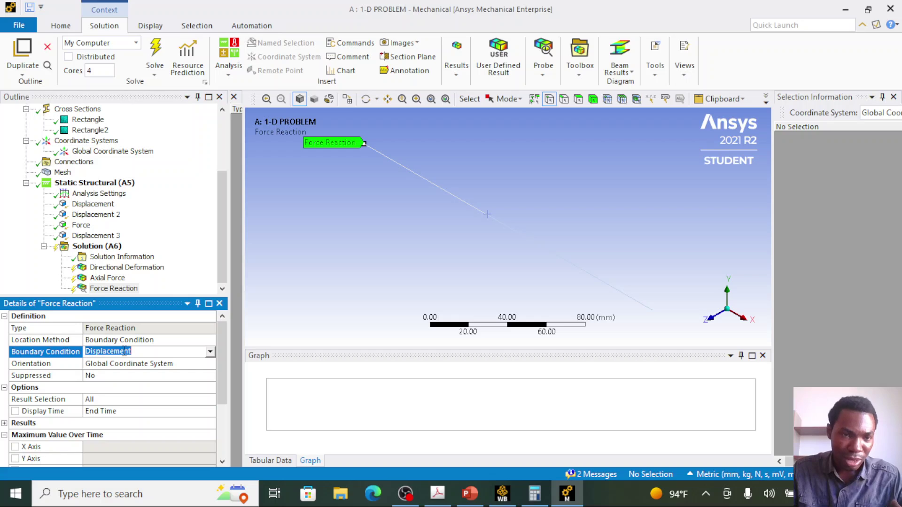
{"action": "left_click", "coordinate": [124, 289]}
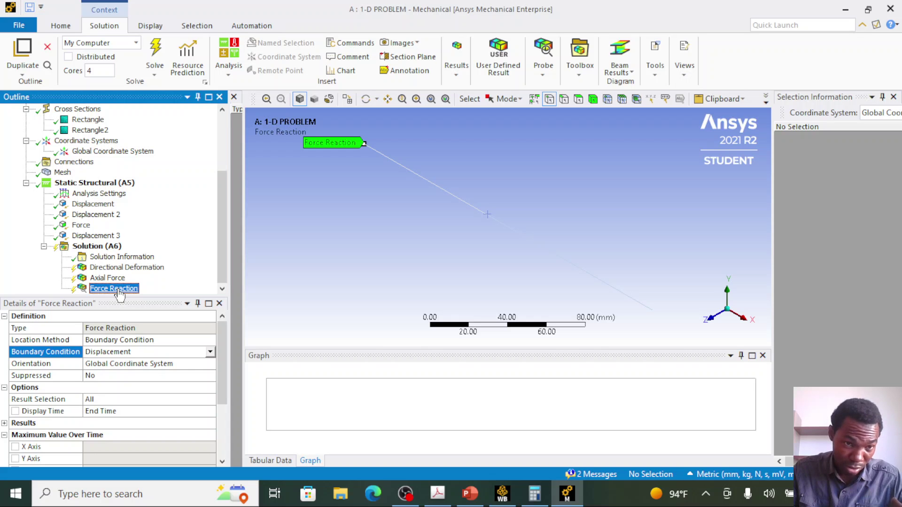
{"action": "right_click", "coordinate": [120, 294]}
{"action": "left_click", "coordinate": [149, 165]}
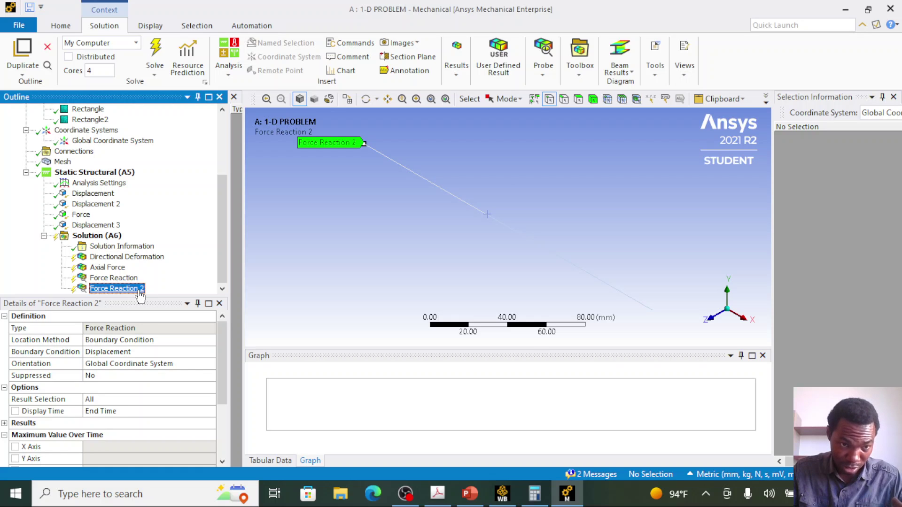
Set the boundary condition of Force Reaction 2 to Displacement 2 and check that support's vertex
{"action": "left_click", "coordinate": [144, 353]}
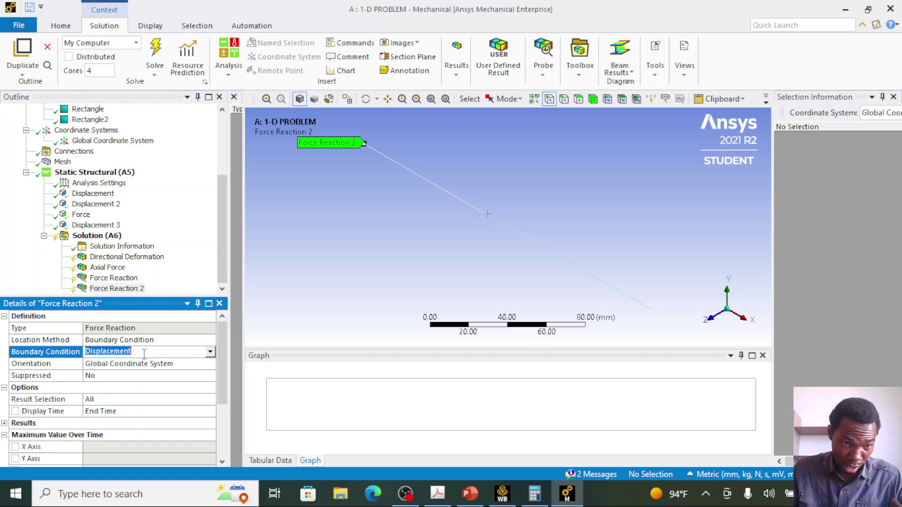
{"action": "left_click", "coordinate": [210, 353]}
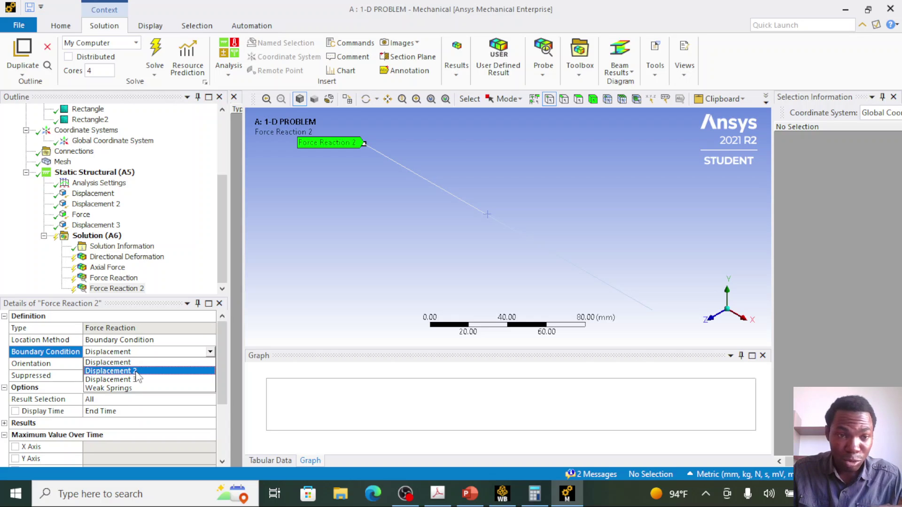
{"action": "left_click", "coordinate": [113, 371]}
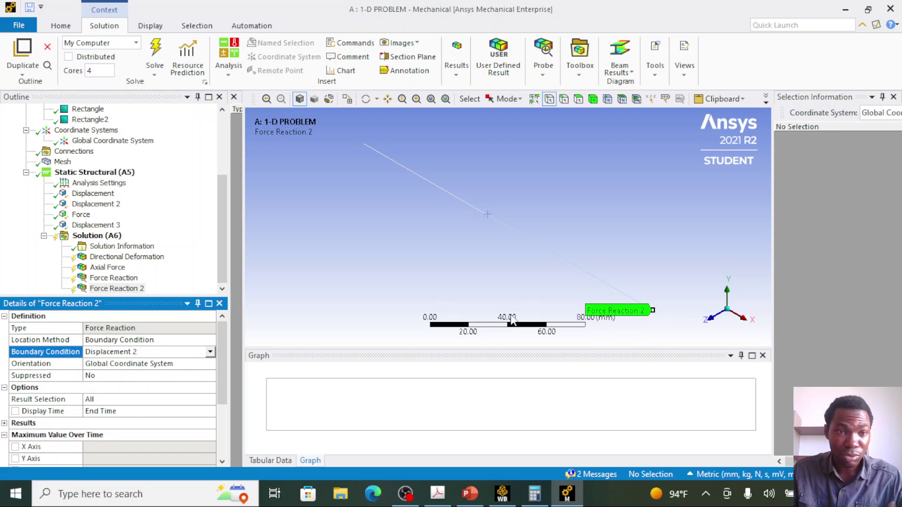
{"action": "left_click", "coordinate": [102, 206]}
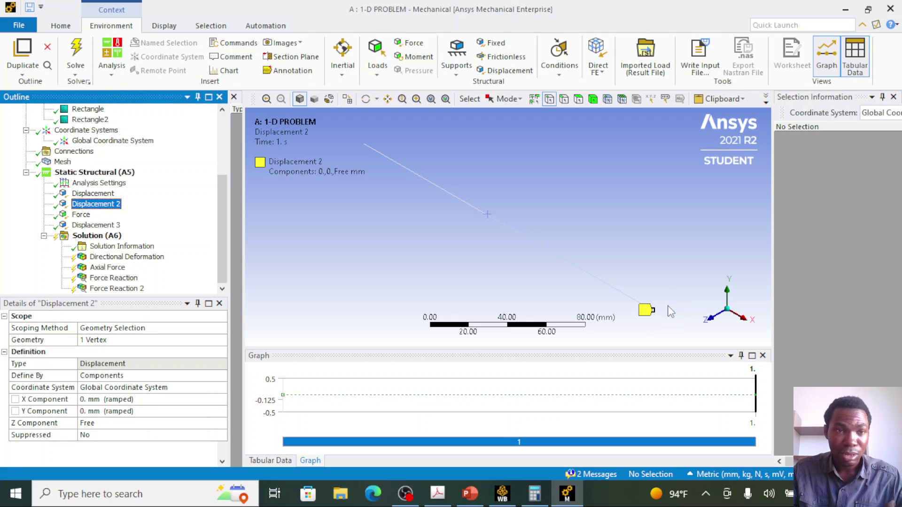
{"action": "left_click", "coordinate": [111, 289]}
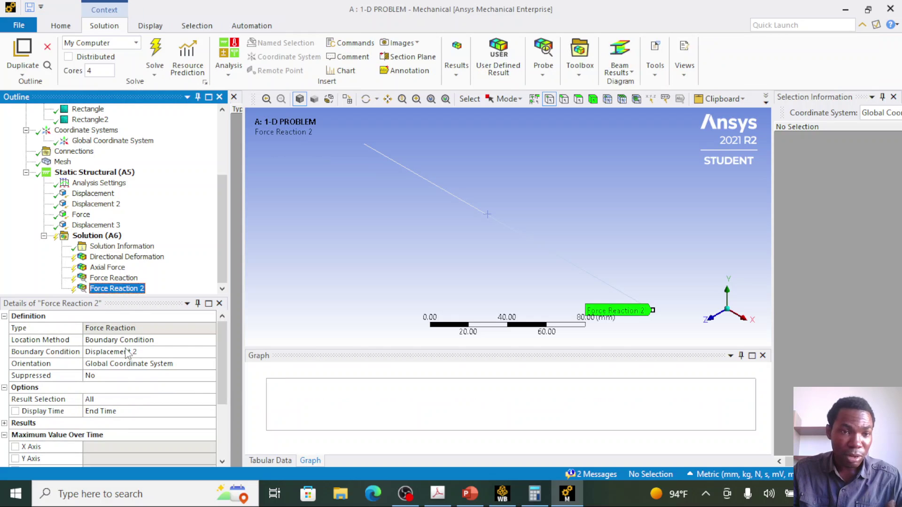
{"action": "left_click", "coordinate": [143, 289]}
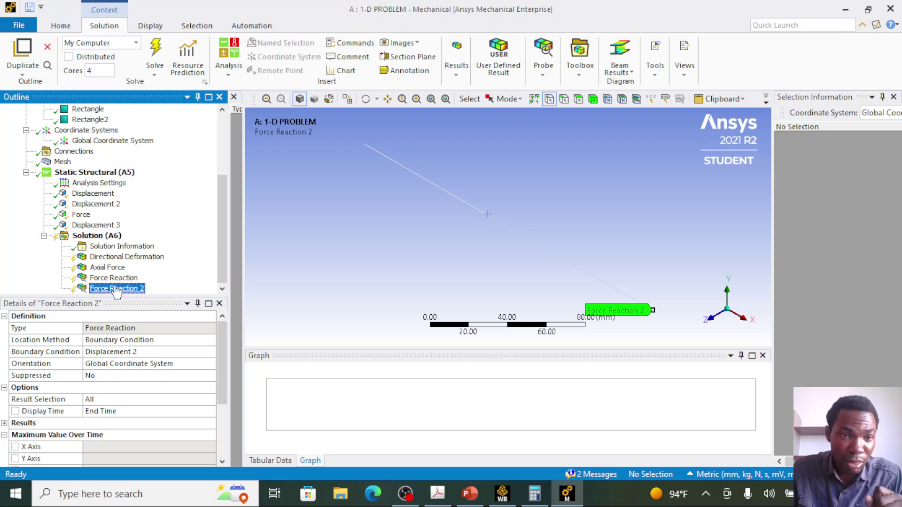
Review the requested deformation, axial force and reaction results, solve the analysis, and display the Directional Deformation result
{"action": "left_click", "coordinate": [119, 258]}
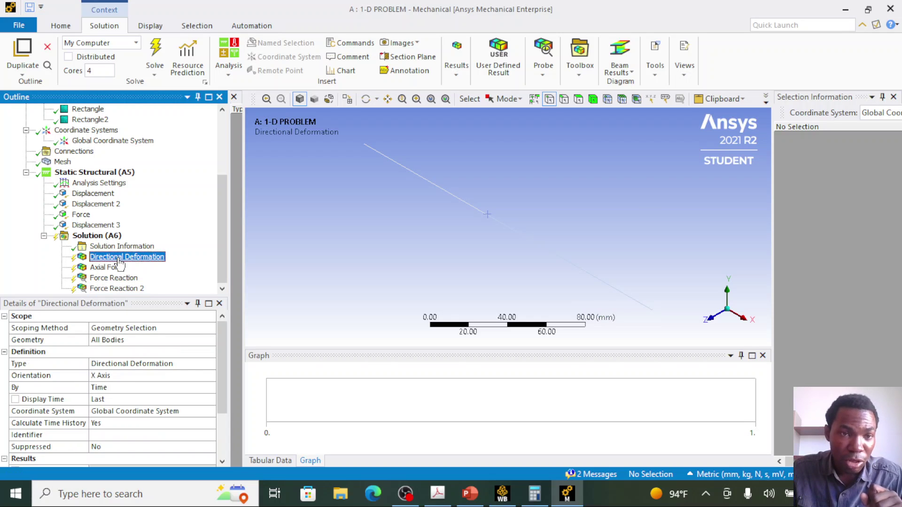
{"action": "left_click", "coordinate": [117, 268]}
{"action": "left_click", "coordinate": [117, 279]}
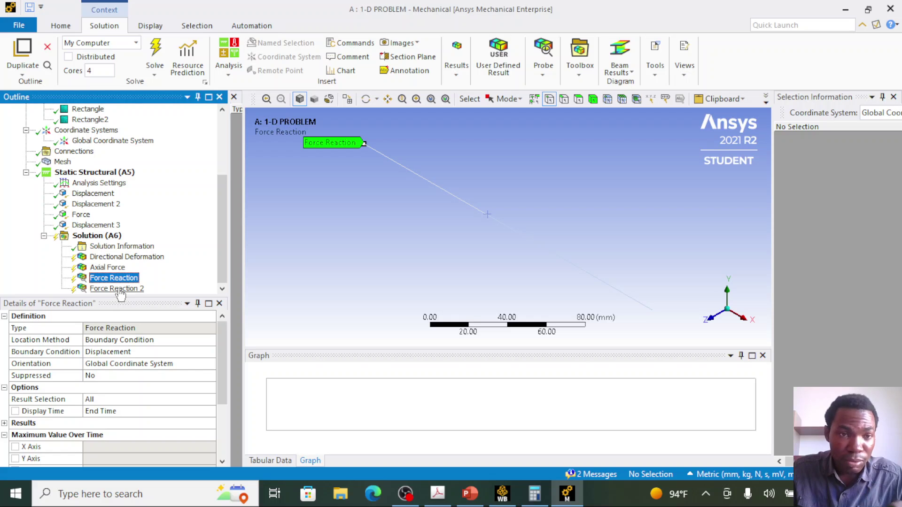
{"action": "left_click", "coordinate": [116, 289]}
{"action": "left_click", "coordinate": [148, 49]}
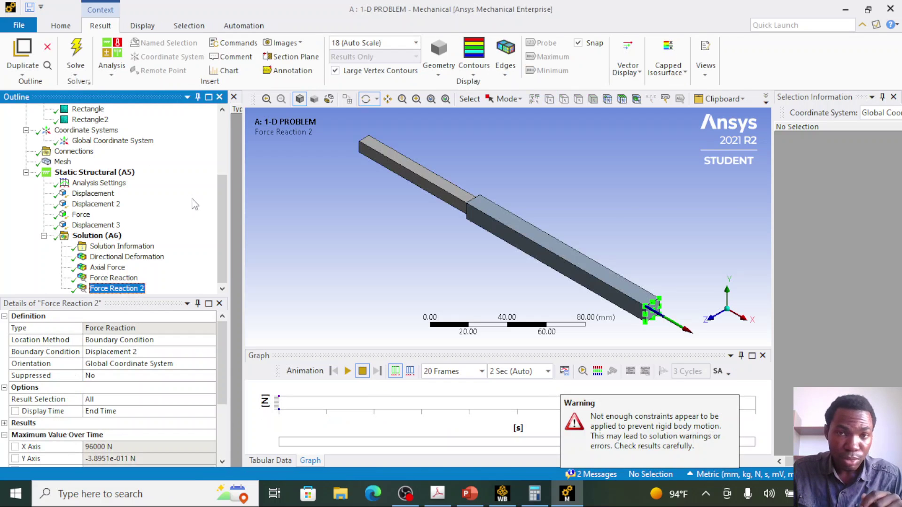
{"action": "left_click", "coordinate": [147, 258]}
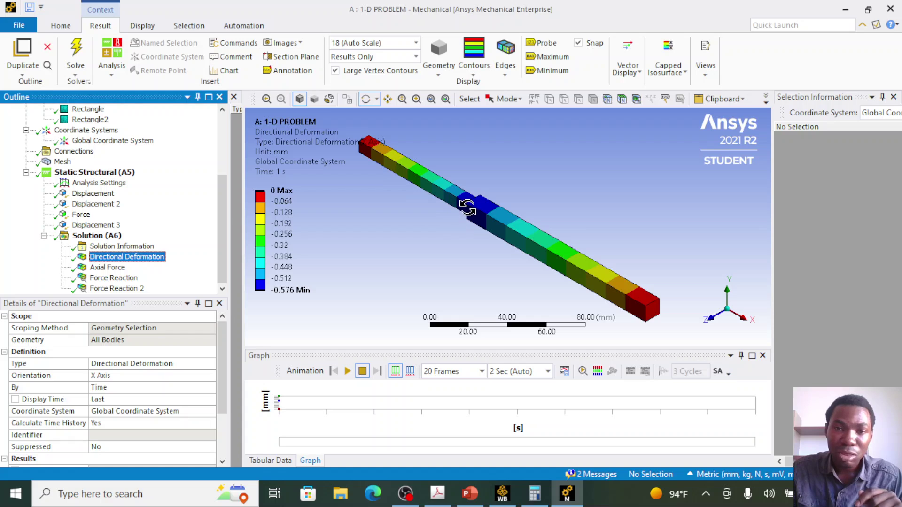
{"action": "left_click", "coordinate": [285, 296]}
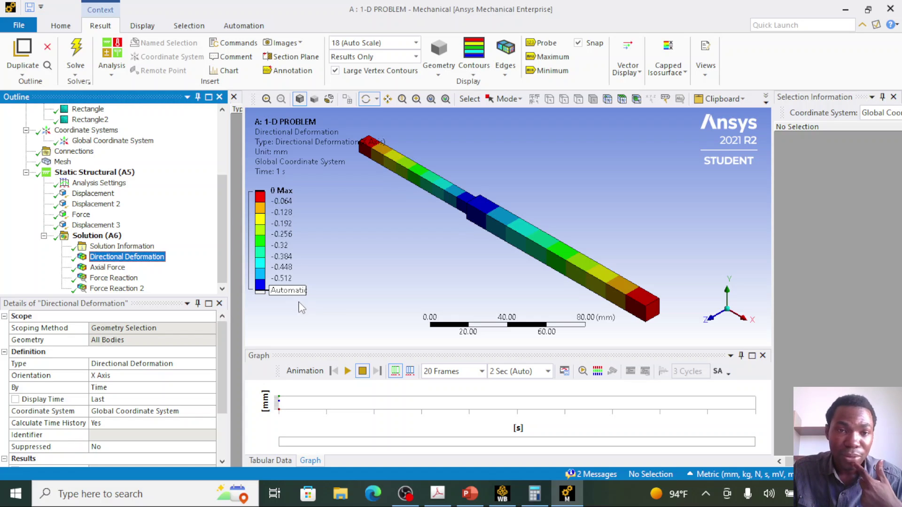
Switch to the PowerPoint presentation and circle the 0.576 mm deformation on the hand calculation slide, slide 31
{"action": "left_click", "coordinate": [468, 494]}
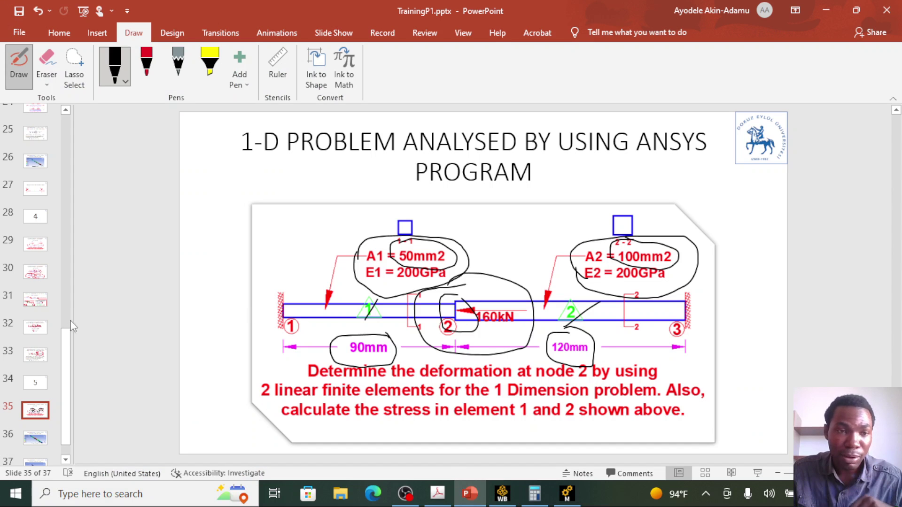
{"action": "left_click", "coordinate": [38, 303]}
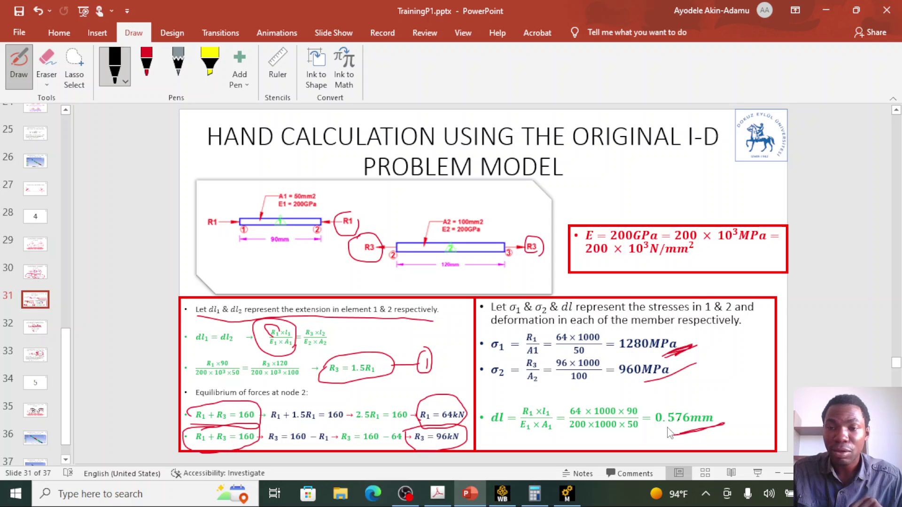
{"action": "mouse_move", "coordinate": [658, 434]}
{"action": "left_mouse_down"}
{"action": "mouse_move", "coordinate": [686, 439]}
{"action": "mouse_move", "coordinate": [730, 419]}
{"action": "mouse_move", "coordinate": [664, 416]}
{"action": "mouse_move", "coordinate": [694, 437]}
{"action": "left_mouse_up"}
{"action": "key", "text": "ctrl+z"}
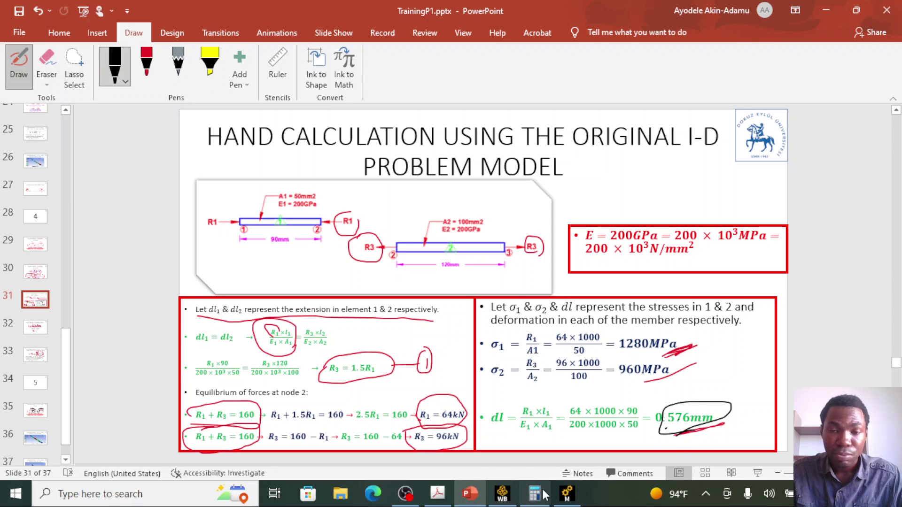
Switch back to Ansys Mechanical and set the Directional Deformation legend's color scheme to Reverse Rainbow
{"action": "left_click", "coordinate": [567, 494]}
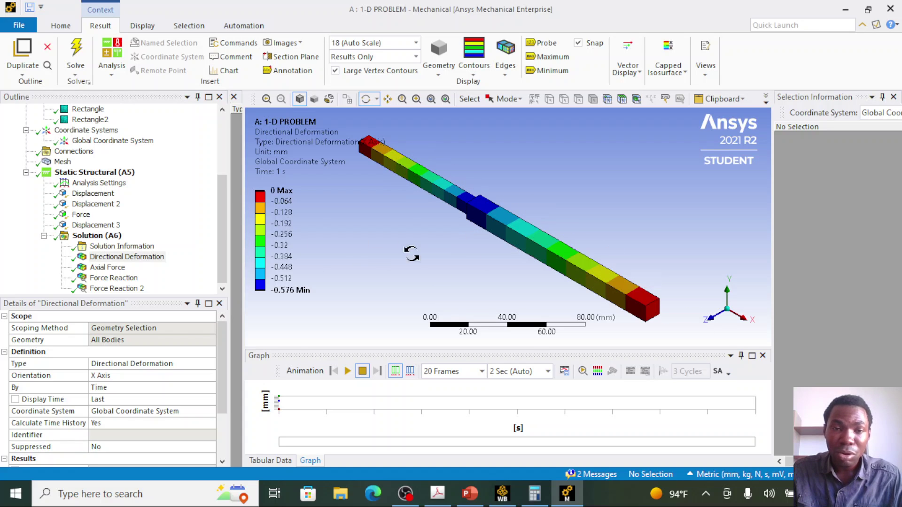
{"action": "right_click", "coordinate": [260, 276]}
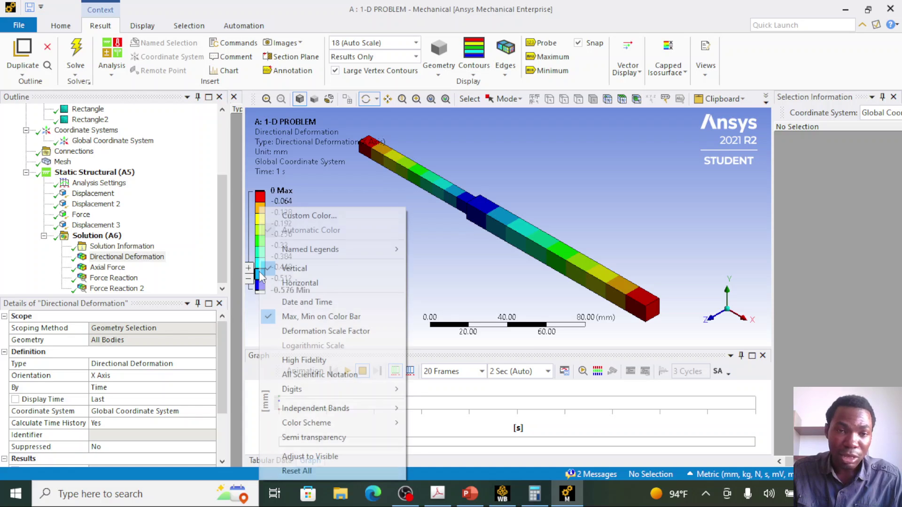
{"action": "mouse_move", "coordinate": [311, 422]}
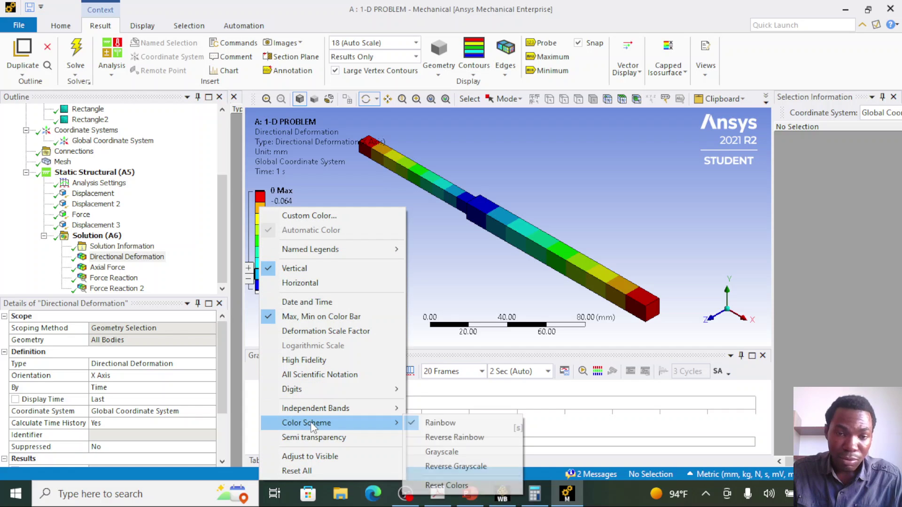
{"action": "left_click", "coordinate": [493, 437]}
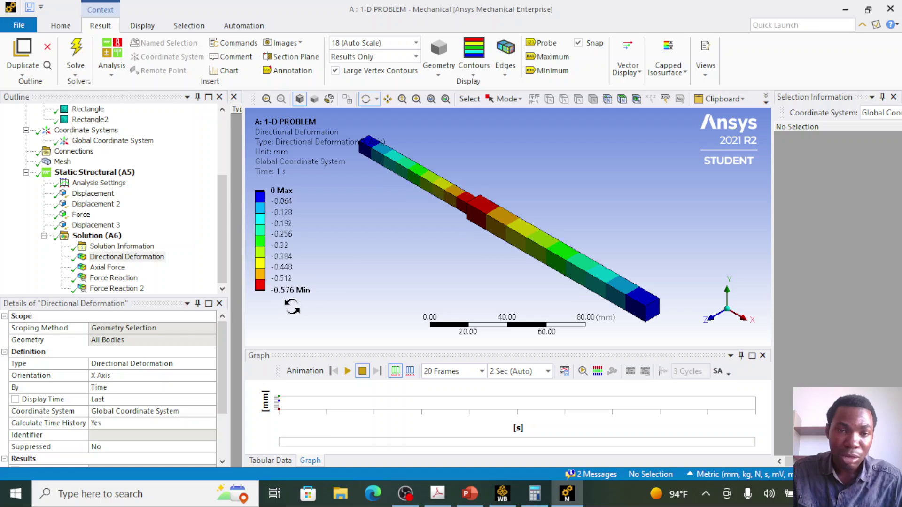
Probe the directional deformation at both bar ends and the junction with Snap on, and near each segment's middle with Snap off
{"action": "left_click", "coordinate": [547, 43]}
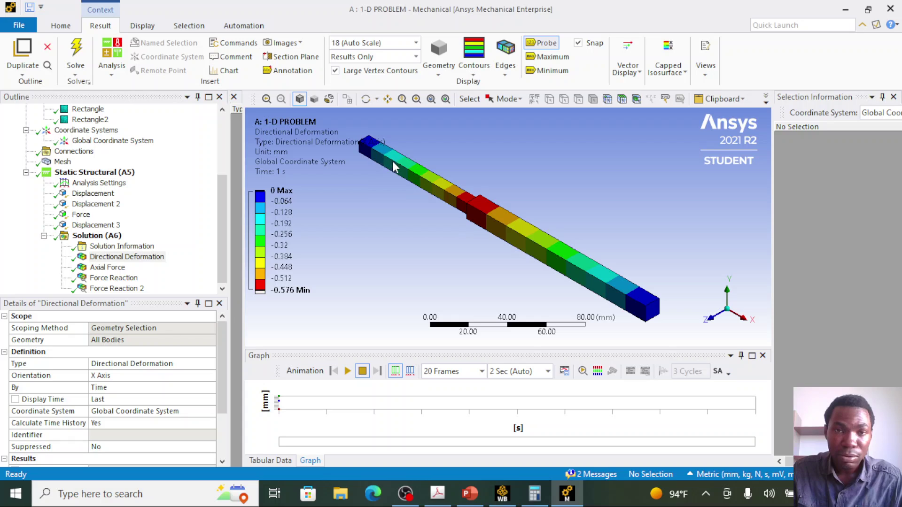
{"action": "left_click", "coordinate": [376, 146]}
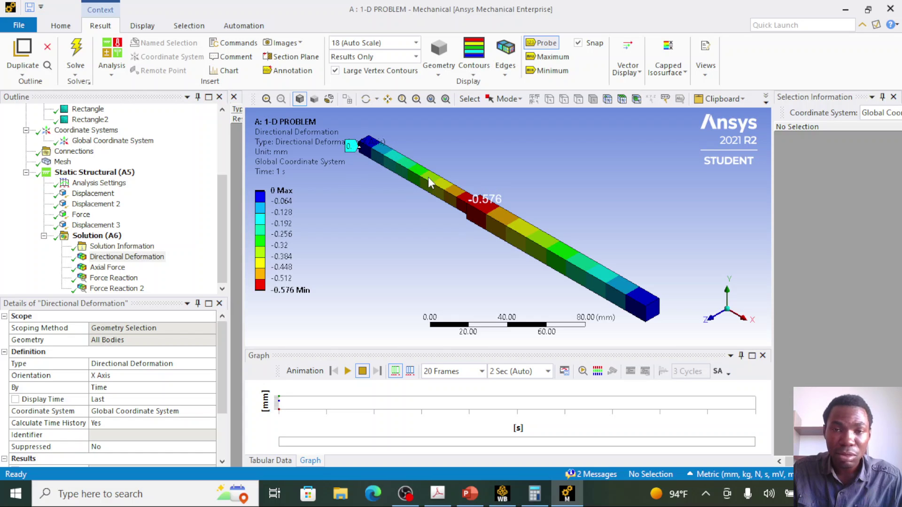
{"action": "left_click", "coordinate": [468, 205]}
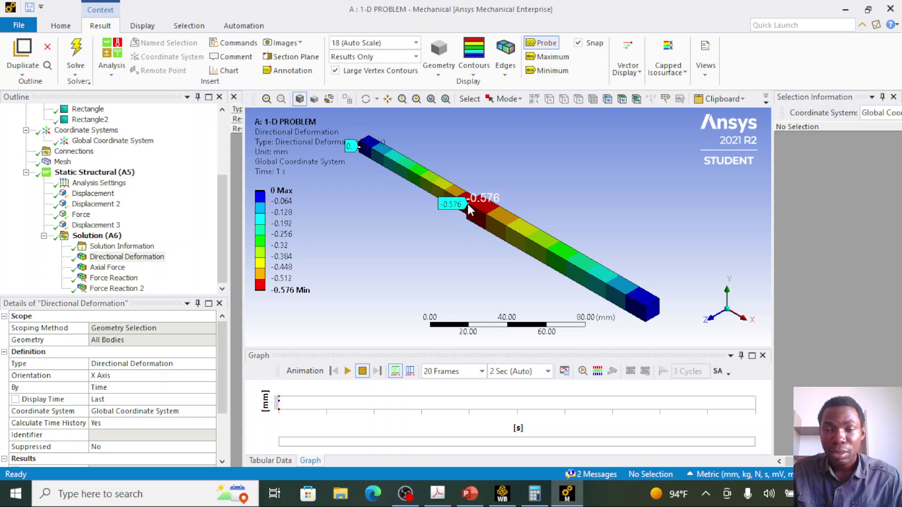
{"action": "left_click", "coordinate": [647, 314]}
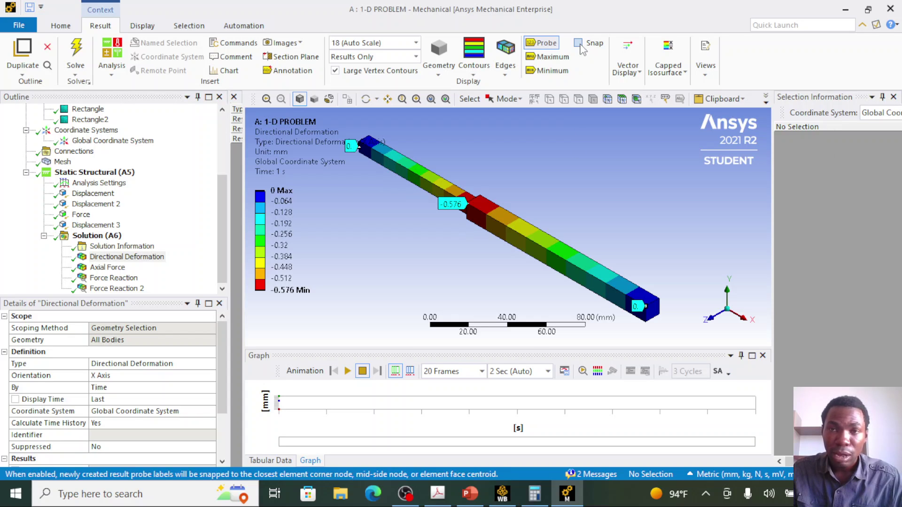
{"action": "left_click", "coordinate": [556, 250]}
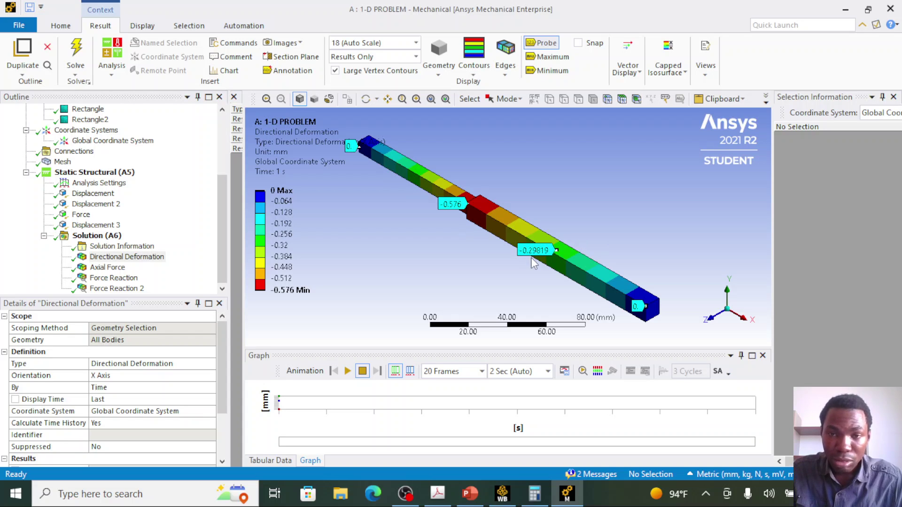
{"action": "left_click", "coordinate": [413, 172]}
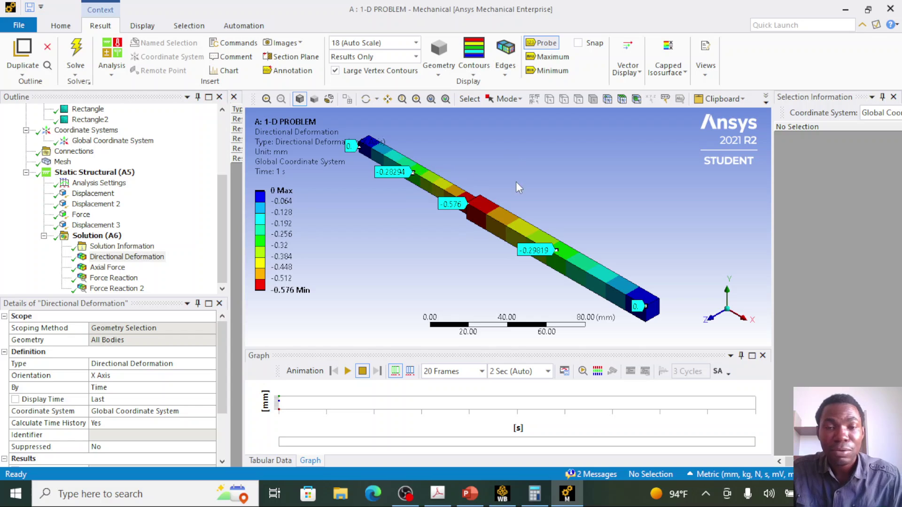
Play the Directional Deformation animation and pause it
{"action": "left_click", "coordinate": [347, 372]}
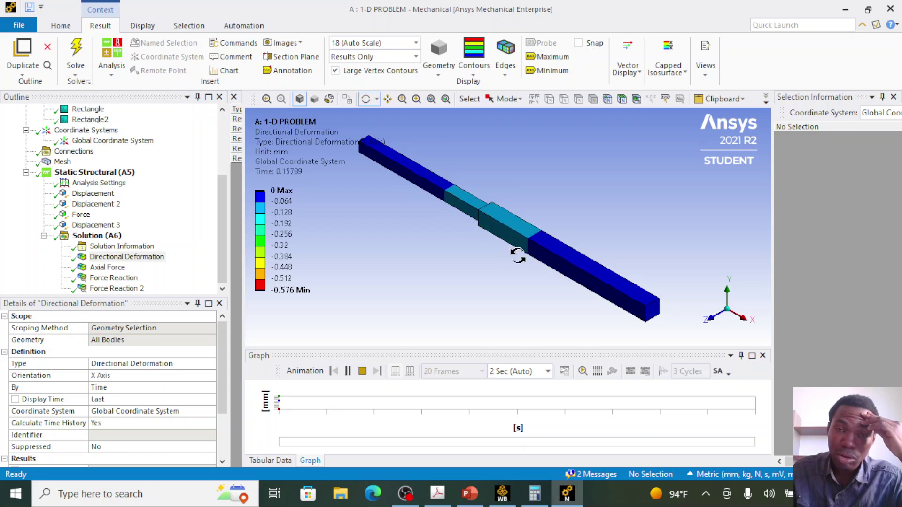
{"action": "left_click", "coordinate": [348, 371]}
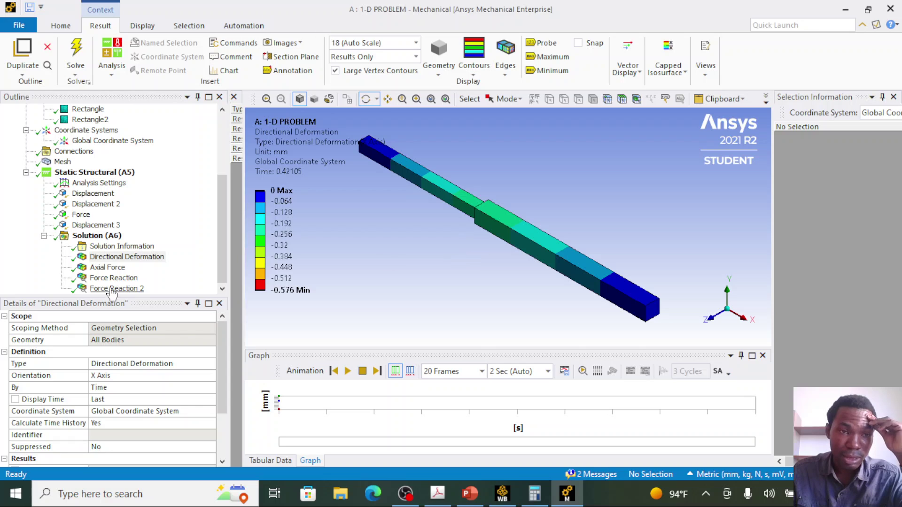
Display the Axial Force result and, with Snap off, place a probe label on each of the two bar segments
{"action": "left_click", "coordinate": [108, 269]}
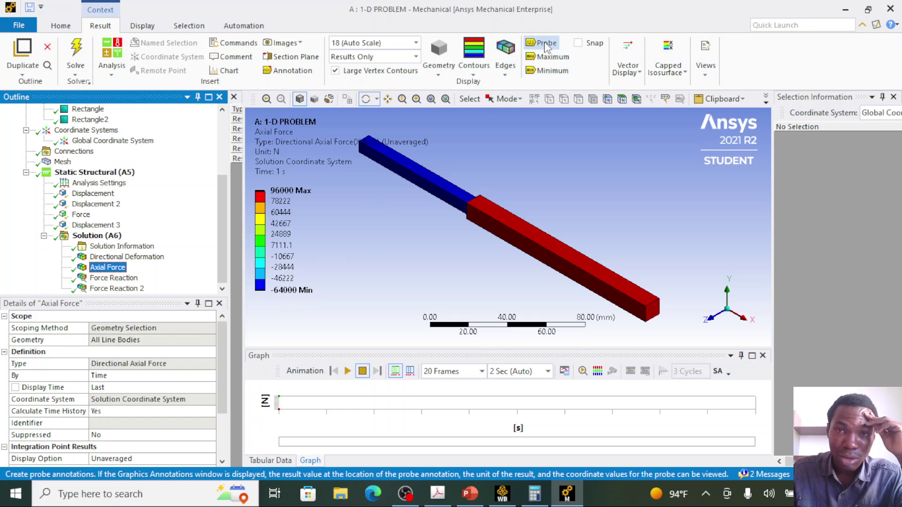
{"action": "left_click", "coordinate": [579, 43]}
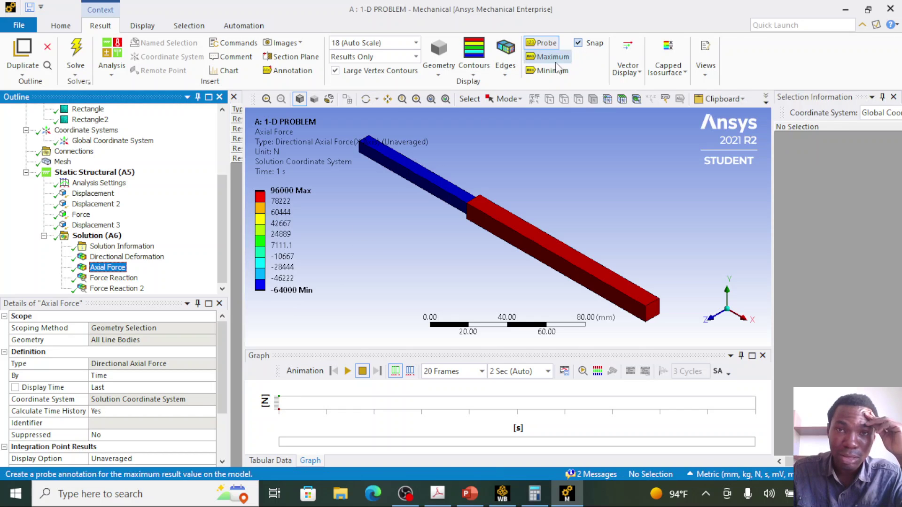
{"action": "mouse_move", "coordinate": [509, 212]}
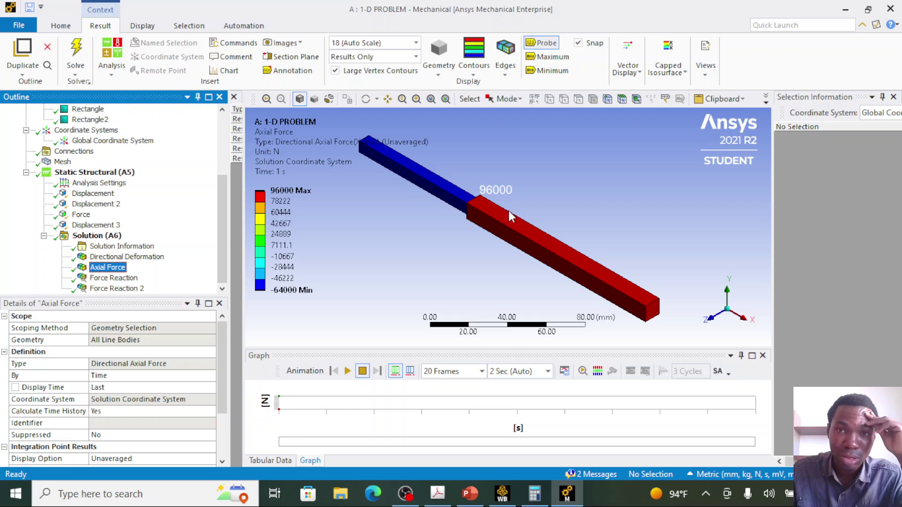
{"action": "left_click", "coordinate": [578, 43]}
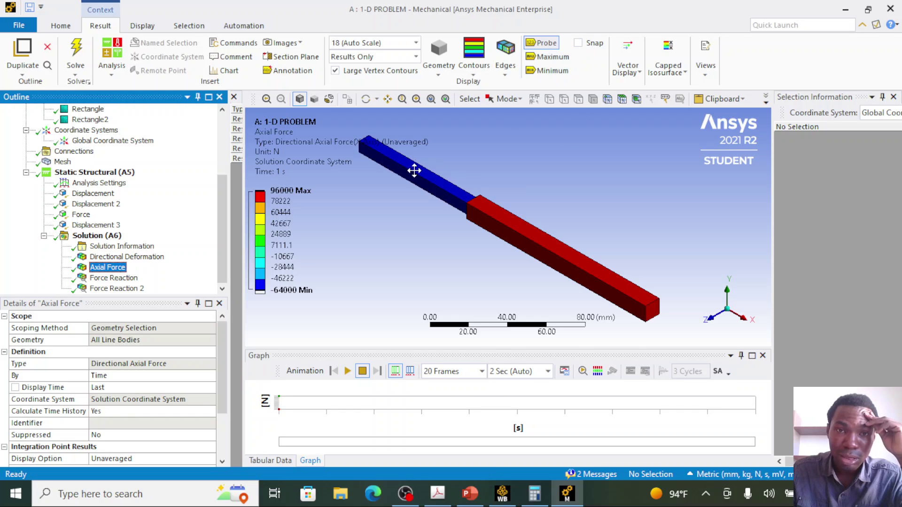
{"action": "left_click", "coordinate": [428, 185]}
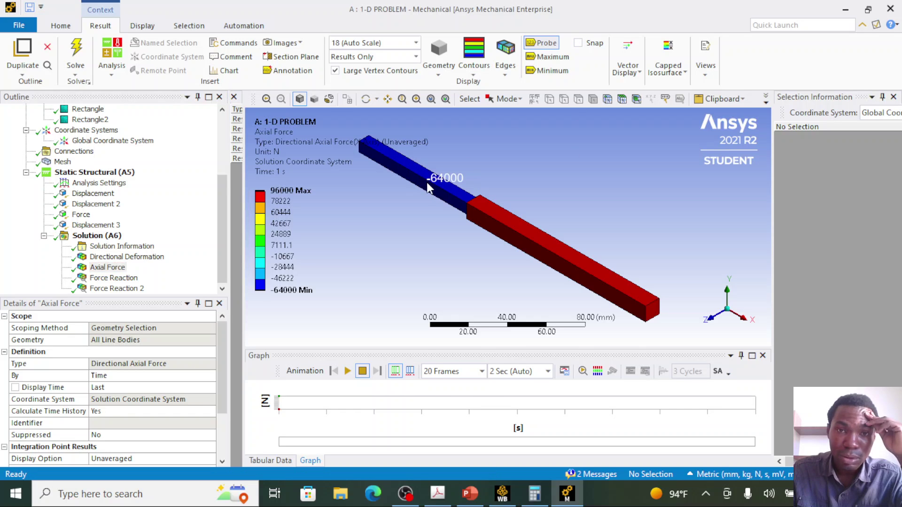
{"action": "left_click", "coordinate": [427, 182]}
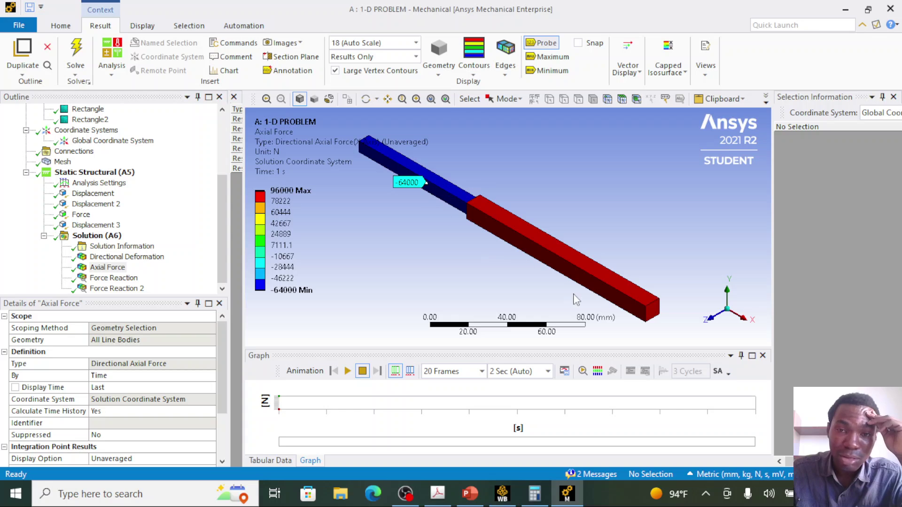
{"action": "left_click", "coordinate": [543, 256]}
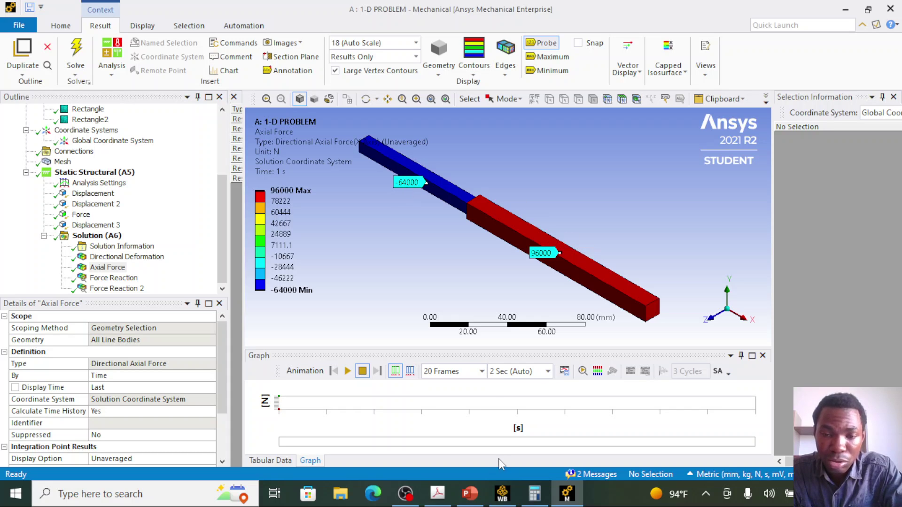
Switch to PowerPoint to compare the axial forces with the hand-calculated R1 and R3, and return to Ansys Mechanical
{"action": "mouse_move", "coordinate": [470, 494]}
{"action": "left_click", "coordinate": [468, 448]}
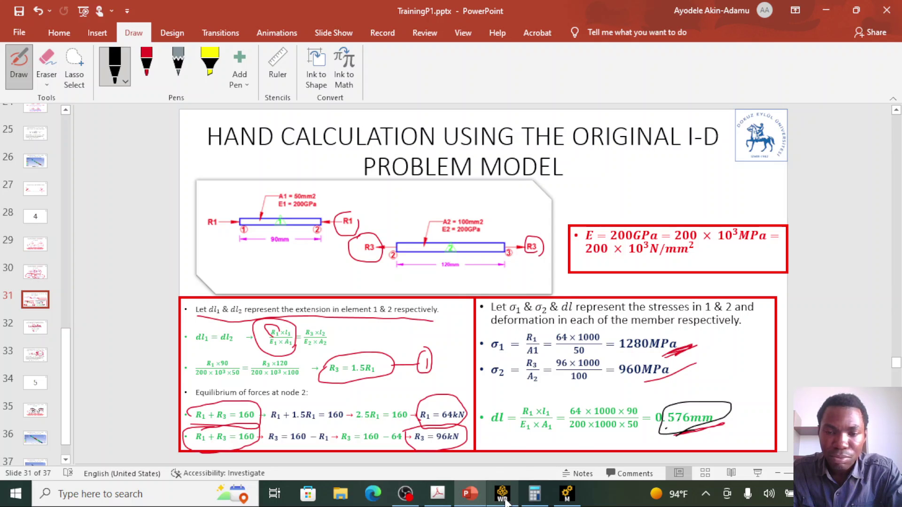
{"action": "mouse_move", "coordinate": [567, 493]}
{"action": "left_click", "coordinate": [578, 428]}
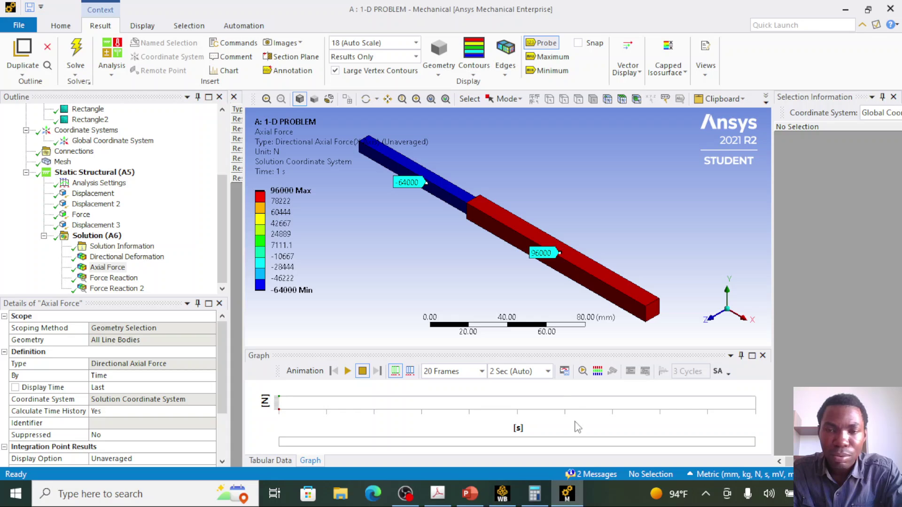
Display Force Reaction and Force Reaction 2 in turn and examine the maximum X Axis reaction value of each
{"action": "left_click", "coordinate": [114, 278]}
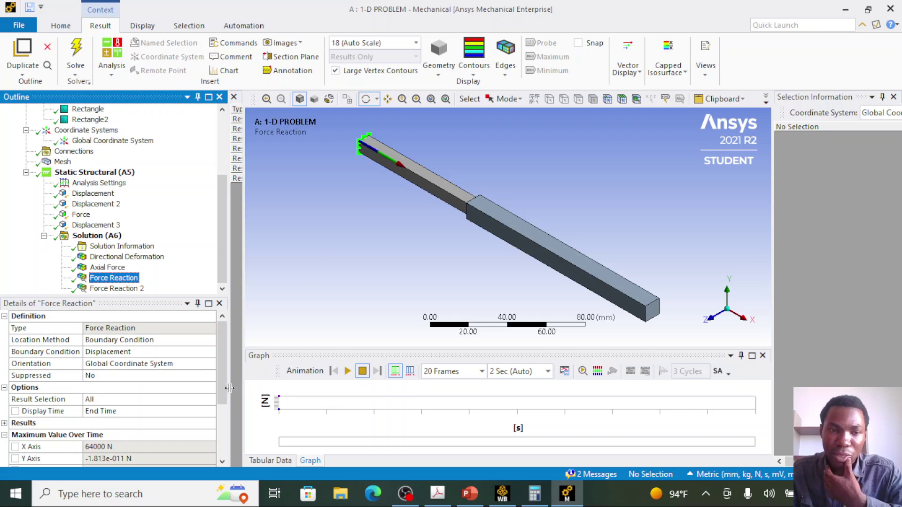
{"action": "scroll", "coordinate": [151, 432], "scroll_direction": "down", "scroll_amount": 2}
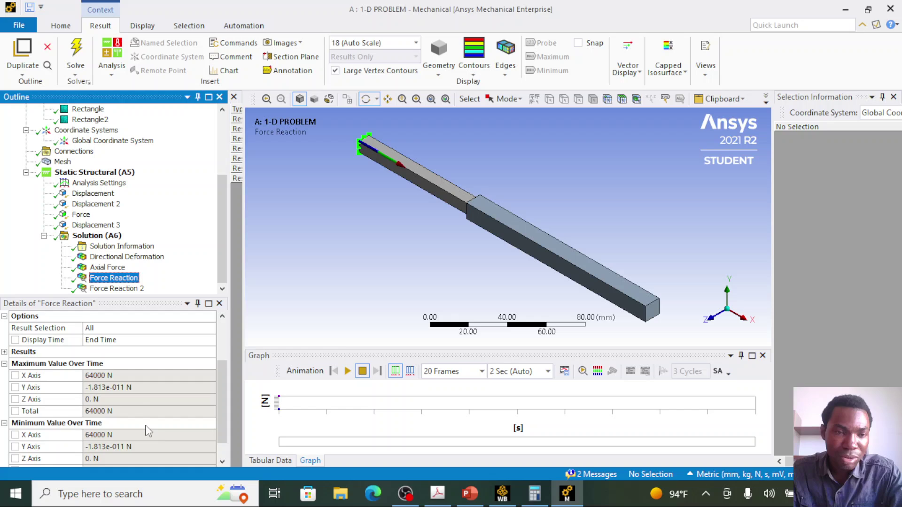
{"action": "left_click", "coordinate": [109, 379]}
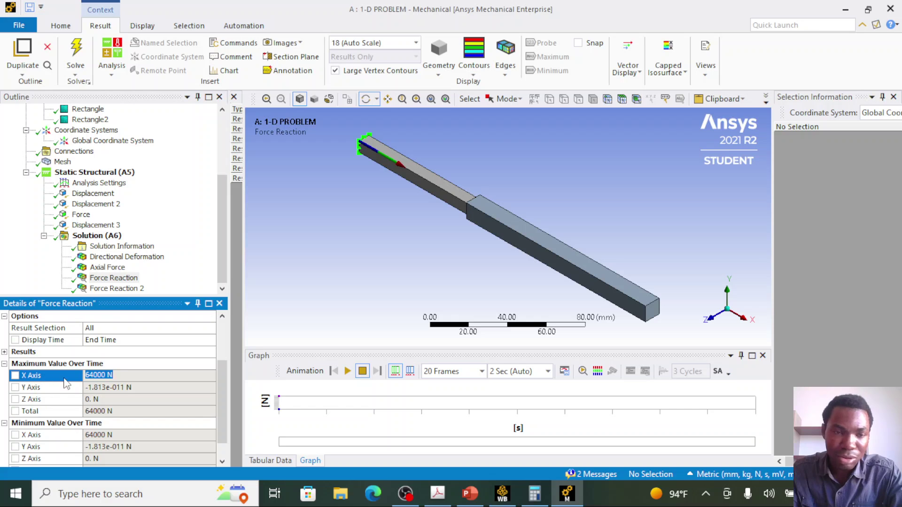
{"action": "left_click", "coordinate": [128, 289]}
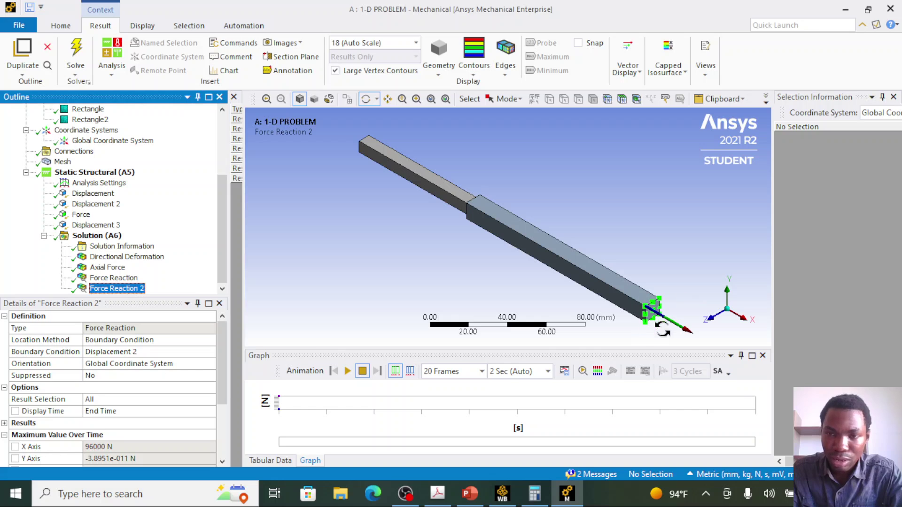
{"action": "scroll", "coordinate": [157, 411], "scroll_direction": "down", "scroll_amount": 2}
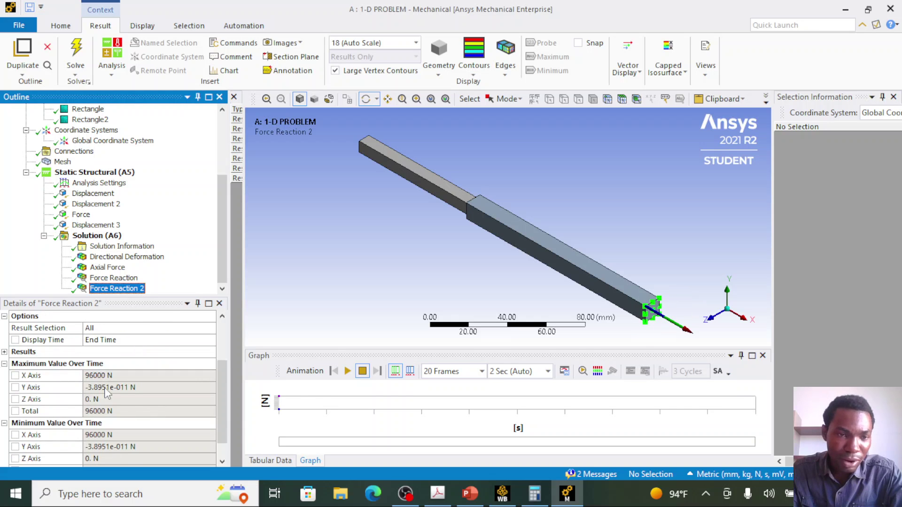
{"action": "left_click", "coordinate": [97, 378]}
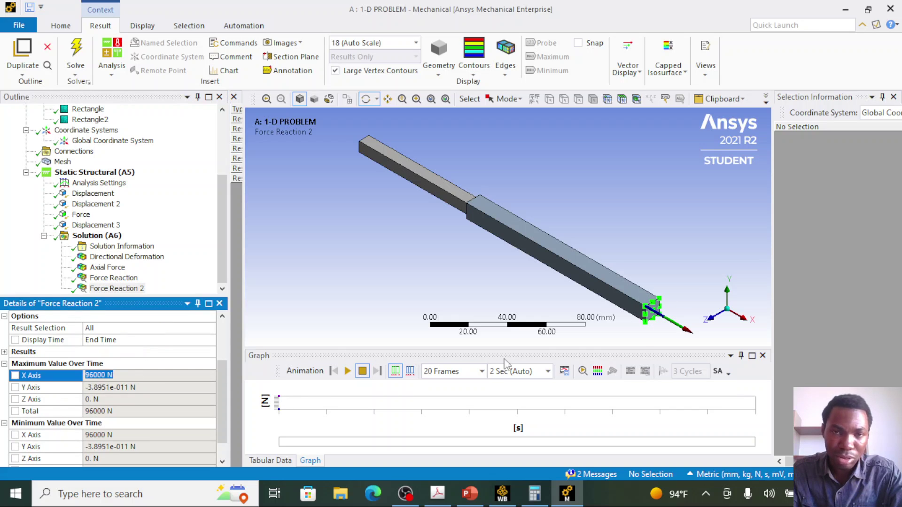
{"action": "left_click", "coordinate": [459, 275]}
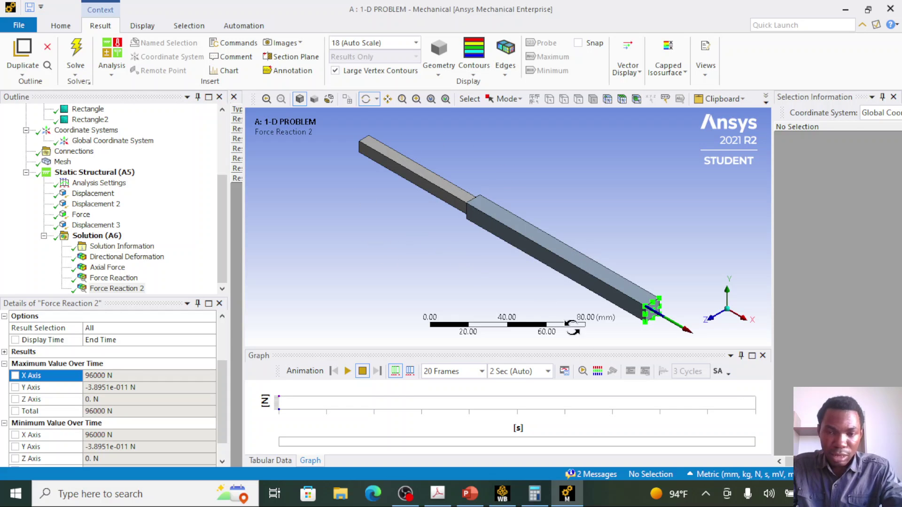
Switch to PowerPoint to view the slide with the next 1-D problem, a loaded bar with a 1.2 mm gap to a wall
{"action": "left_click", "coordinate": [470, 493]}
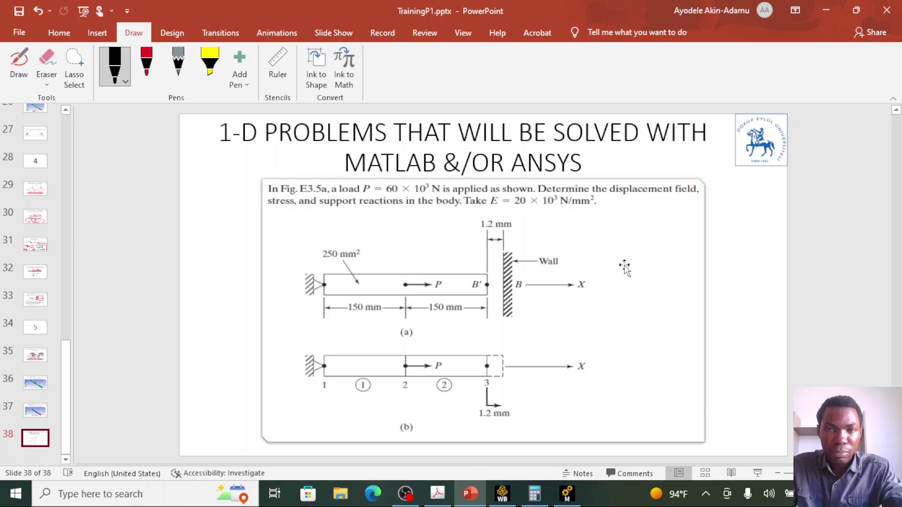